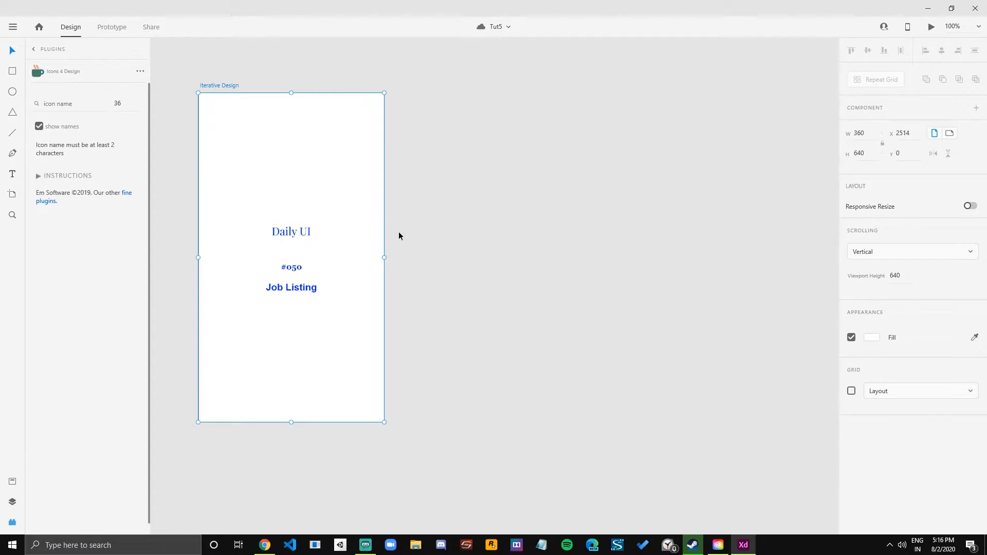
Add a Google Pixel 3XL artboard beside the Iterative Design artboard and shorten its height to about 839.
left_click(13, 196)
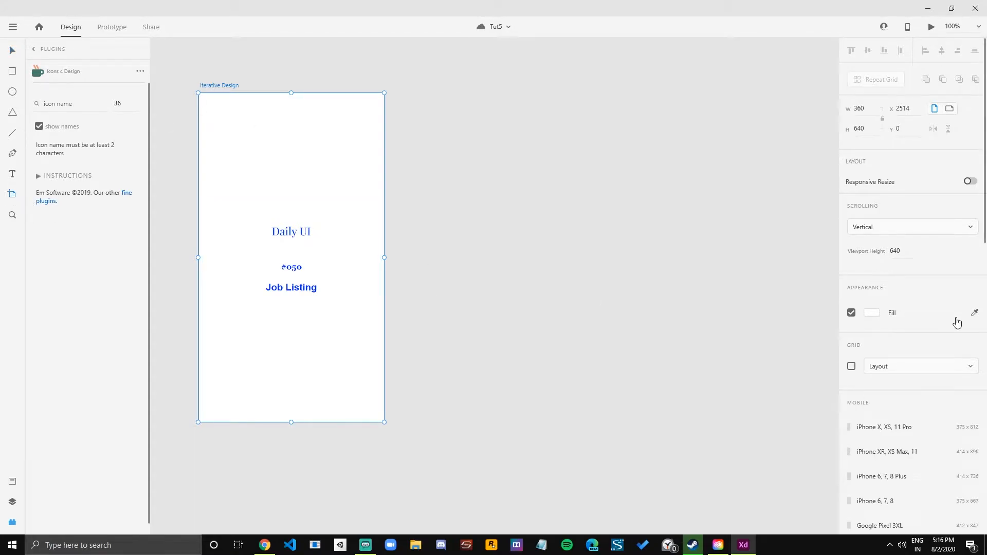
scroll(948, 321, "down", 5)
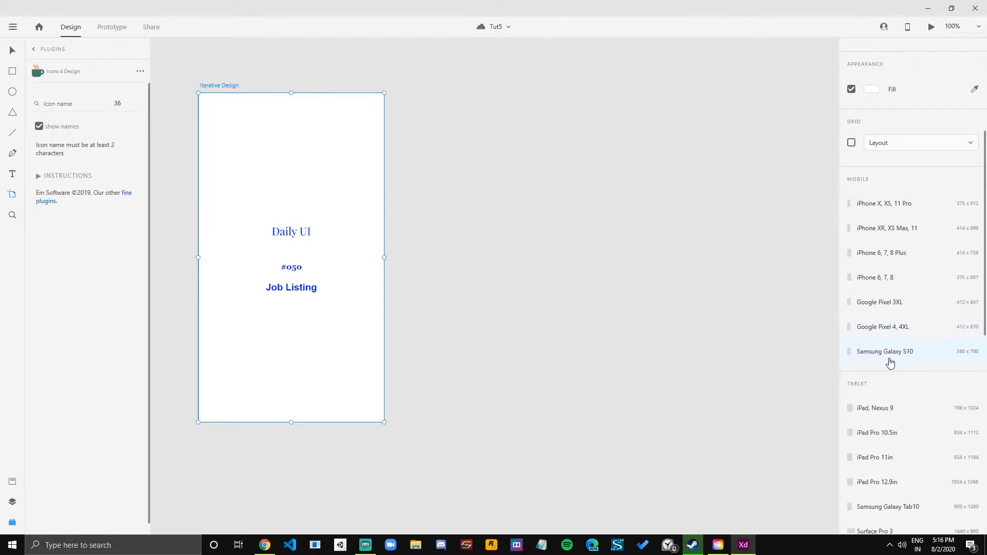
left_click(883, 312)
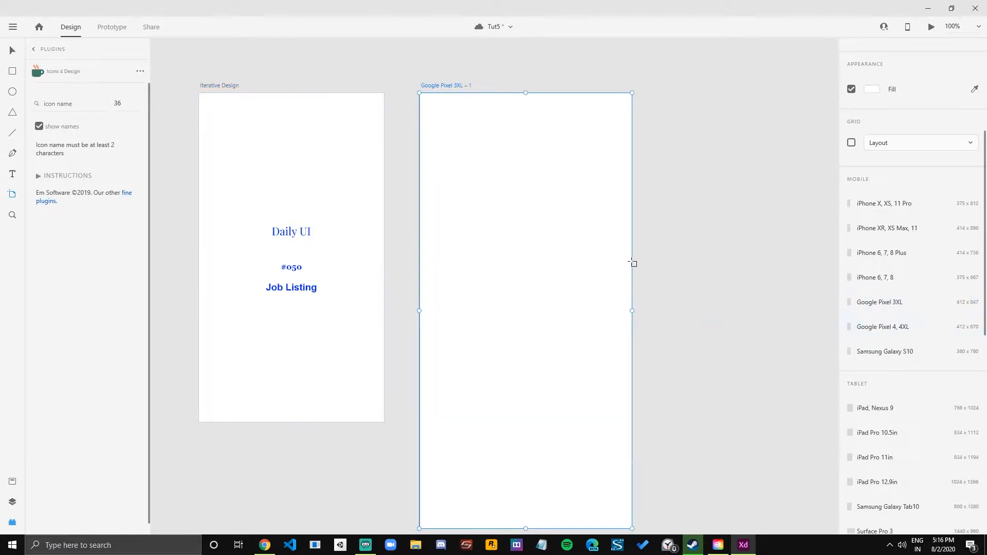
scroll(484, 219, "down", 1)
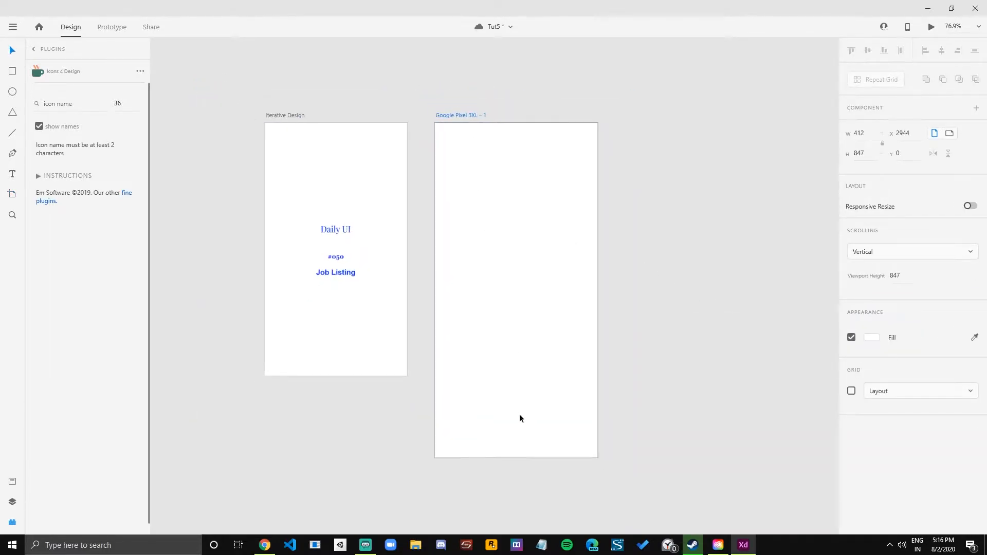
mouse_move(516, 457)
left_mouse_down()
mouse_move(505, 375)
mouse_move(509, 455)
left_mouse_up()
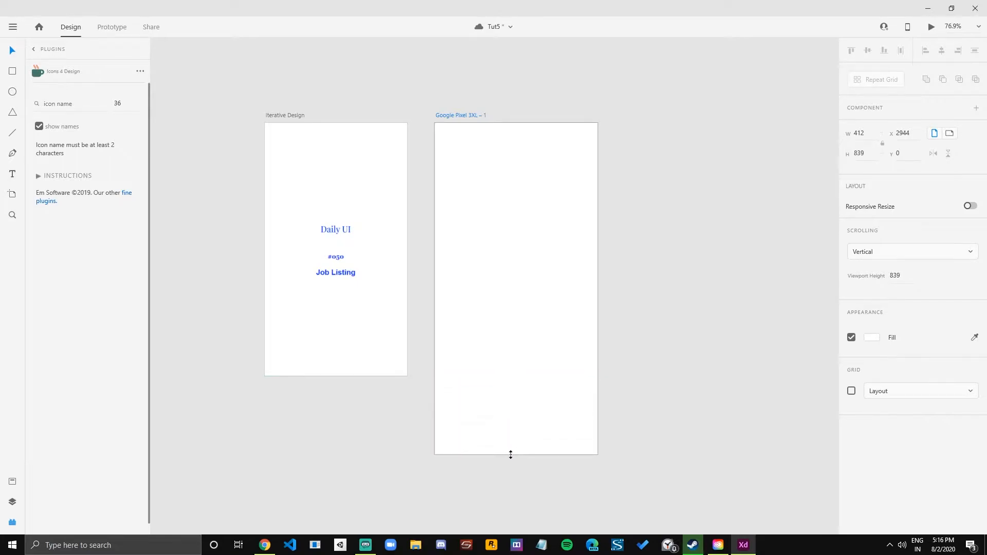
Rename the new Google Pixel 3XL artboard to "Listing".
scroll(612, 273, "up", 1)
left_click_drag(579, 242, 574, 285)
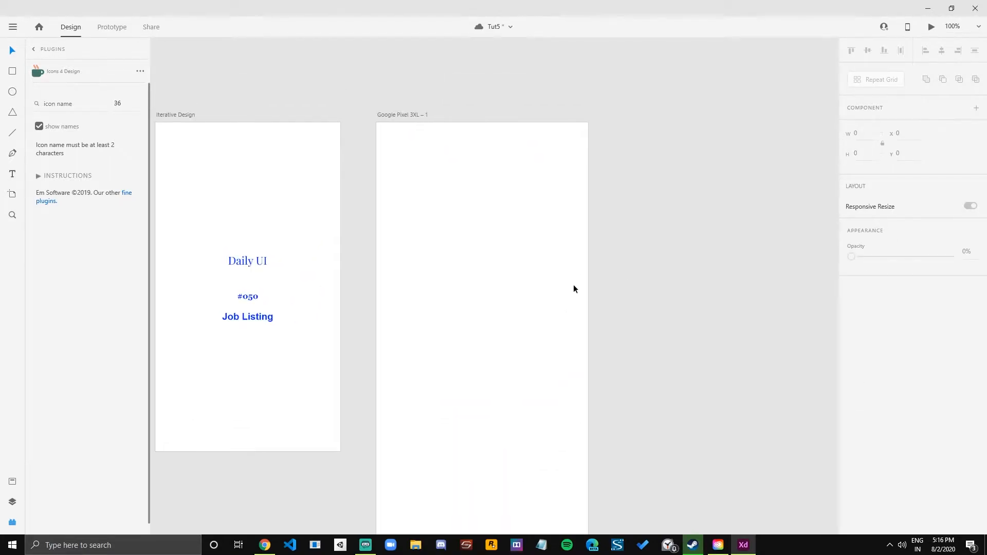
double_click(397, 115)
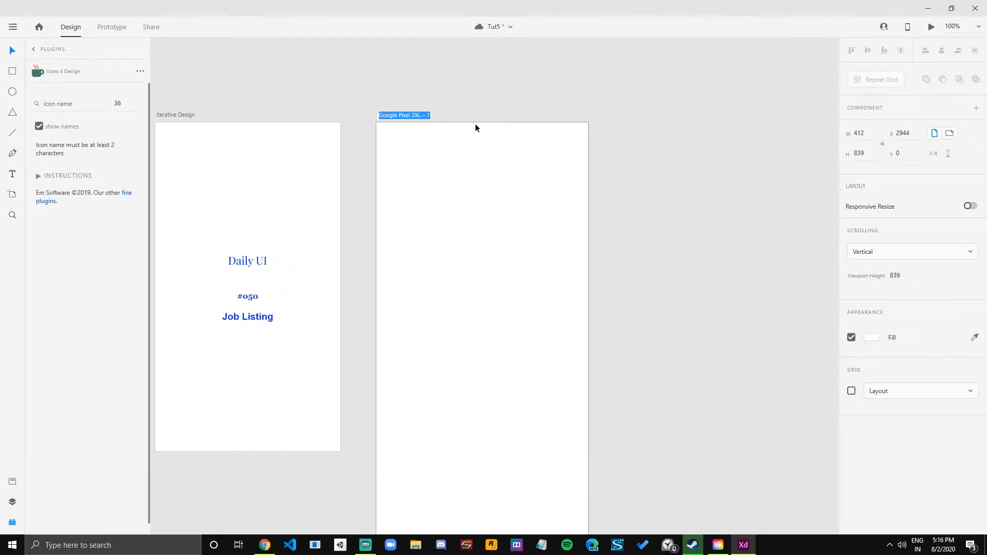
type("Listing")
key("Return")
left_click(511, 94)
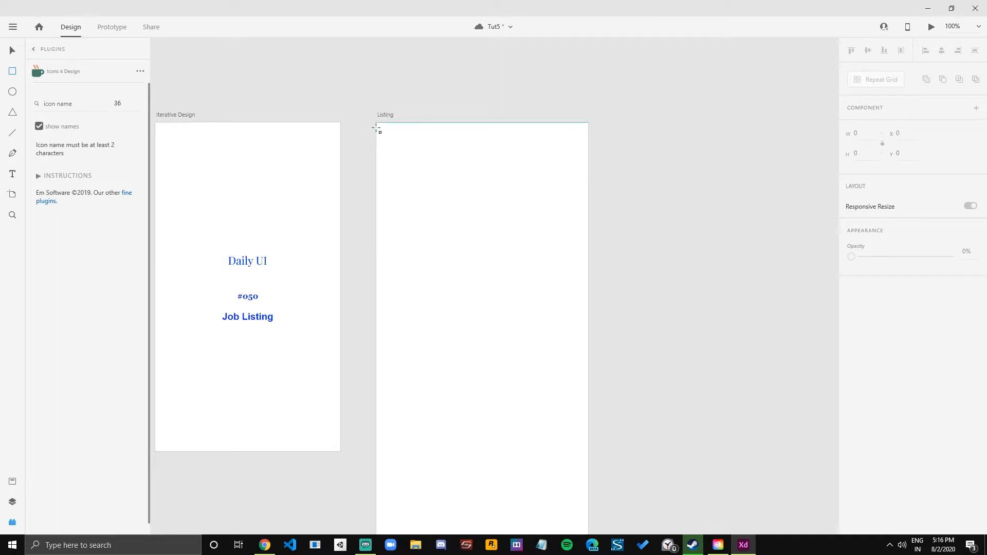
Draw a full-width header rectangle at the top of the Listing artboard and an inset content rectangle about 387 wide beneath it.
mouse_move(378, 123)
left_mouse_down()
mouse_move(430, 152)
mouse_move(579, 137)
mouse_move(588, 148)
mouse_move(542, 175)
mouse_move(572, 169)
left_mouse_up()
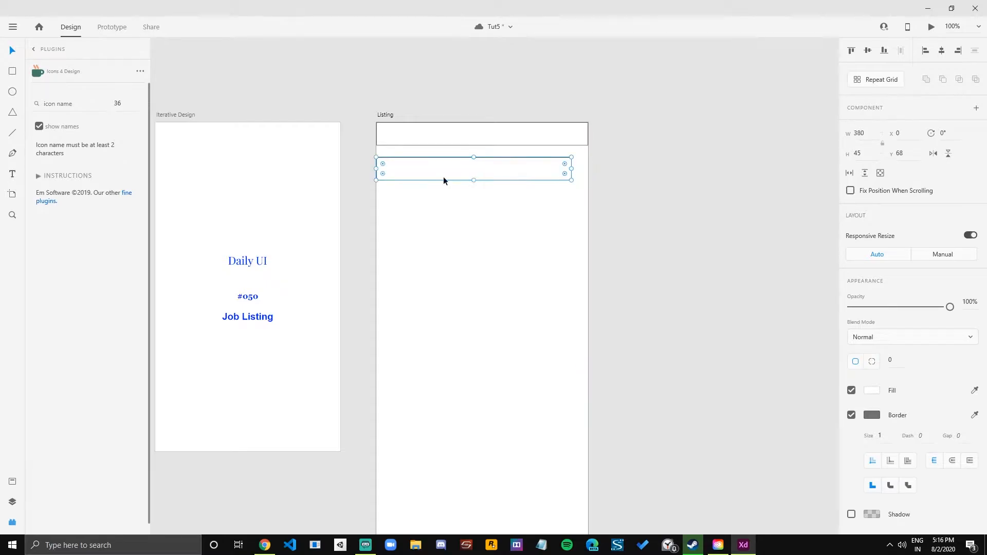
left_click_drag(375, 168, 383, 168)
left_click_drag(478, 157, 477, 149)
left_click_drag(572, 165, 583, 164)
Enlarge the content rectangle to about 201 tall and place a copy about 97 tall below it.
left_click_drag(489, 172, 482, 257)
left_click(640, 258)
left_click_drag(619, 269, 613, 235)
left_click(480, 172)
left_click_drag(480, 172, 486, 280, "alt")
left_click_drag(474, 227, 474, 259)
left_click(652, 277)
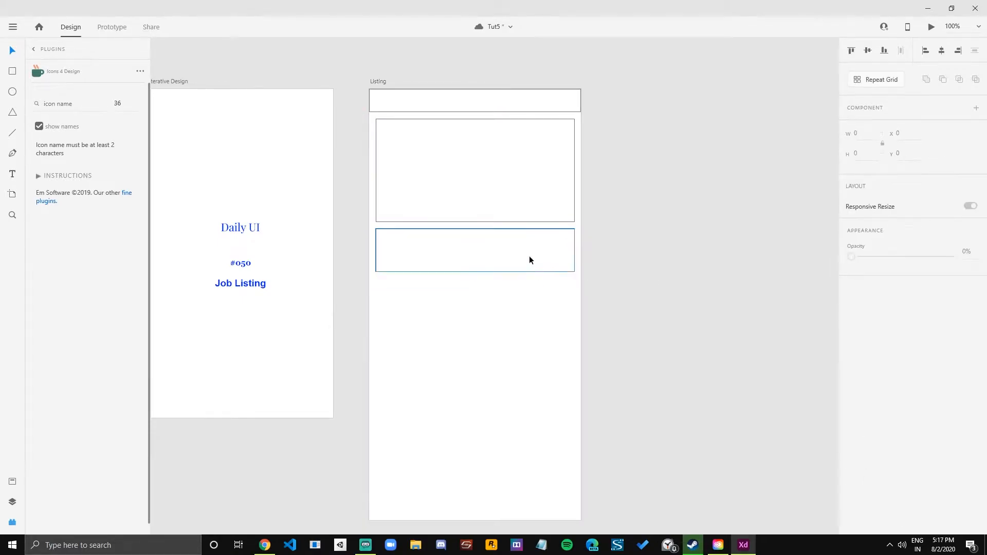
left_click(477, 271)
left_click(475, 272)
left_click_drag(486, 251, 489, 297)
left_click(627, 261)
scroll(496, 239, "down", 1)
scroll(497, 239, "right", 1)
left_click(497, 243)
left_click(655, 238)
key("Escape")
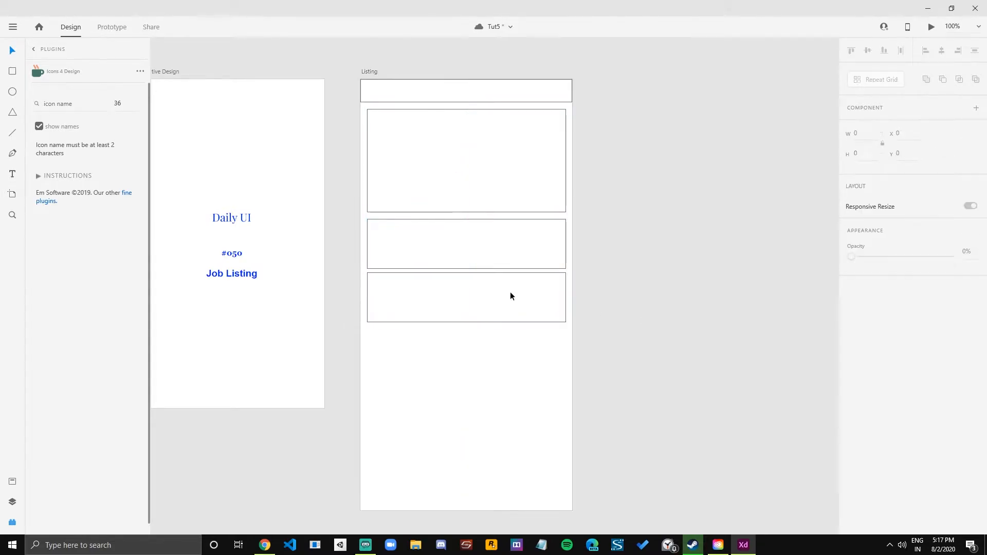
left_click(501, 288)
key("Delete")
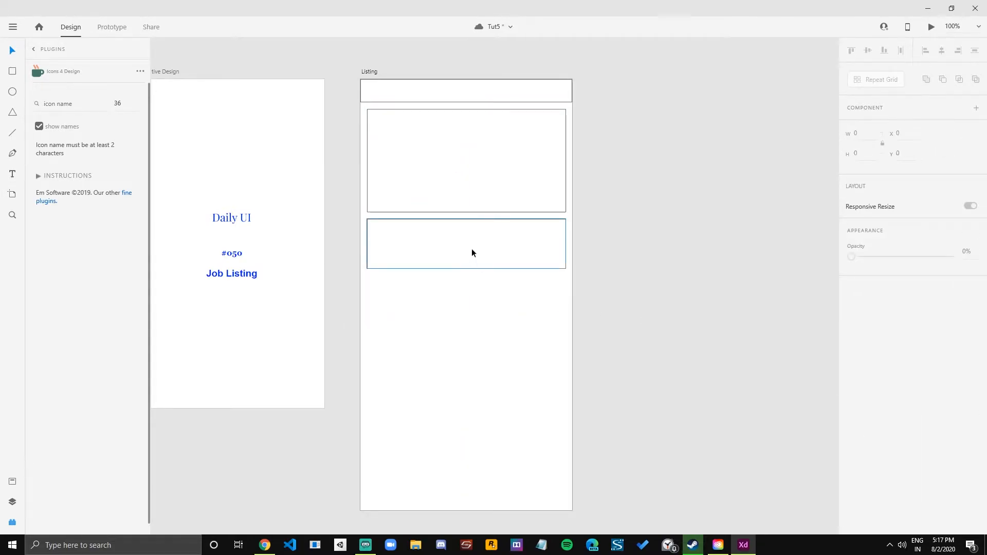
Turn the lower rectangle into a vertical repeat grid of five cards and widen the gaps between them.
left_click(450, 173)
left_click(483, 259)
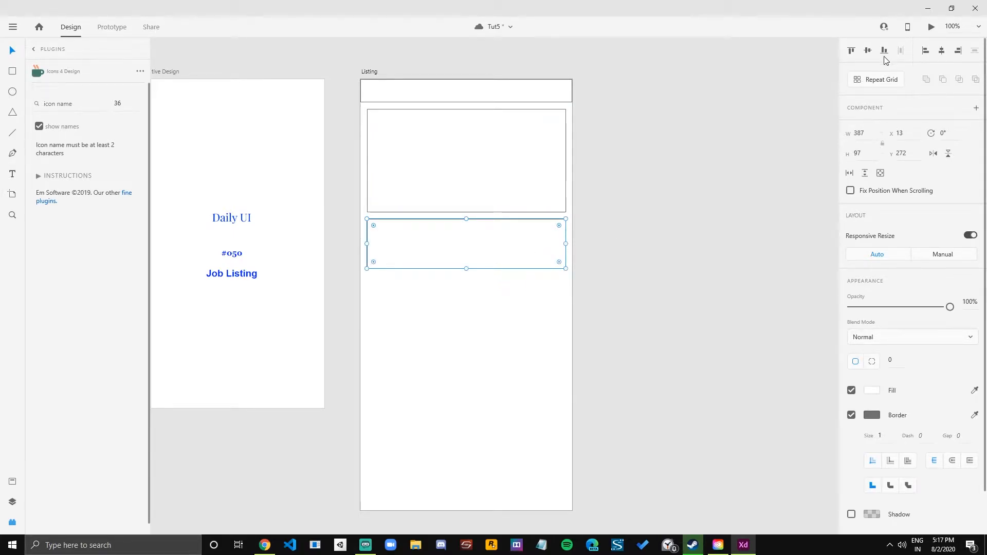
left_click(877, 80)
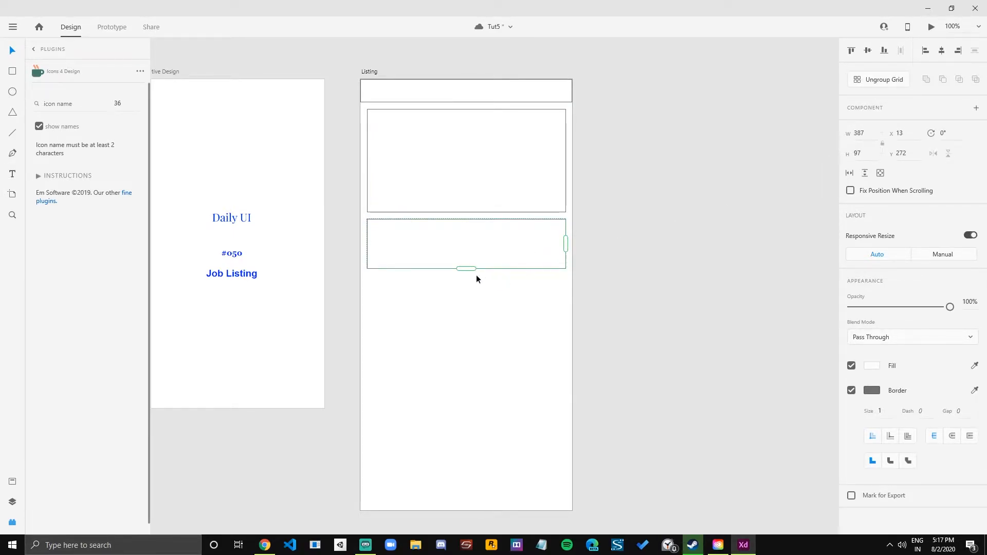
left_click_drag(465, 268, 464, 440)
left_click_drag(462, 392, 463, 372)
mouse_move(471, 419)
left_mouse_down()
mouse_move(464, 461)
mouse_move(466, 428)
left_mouse_up()
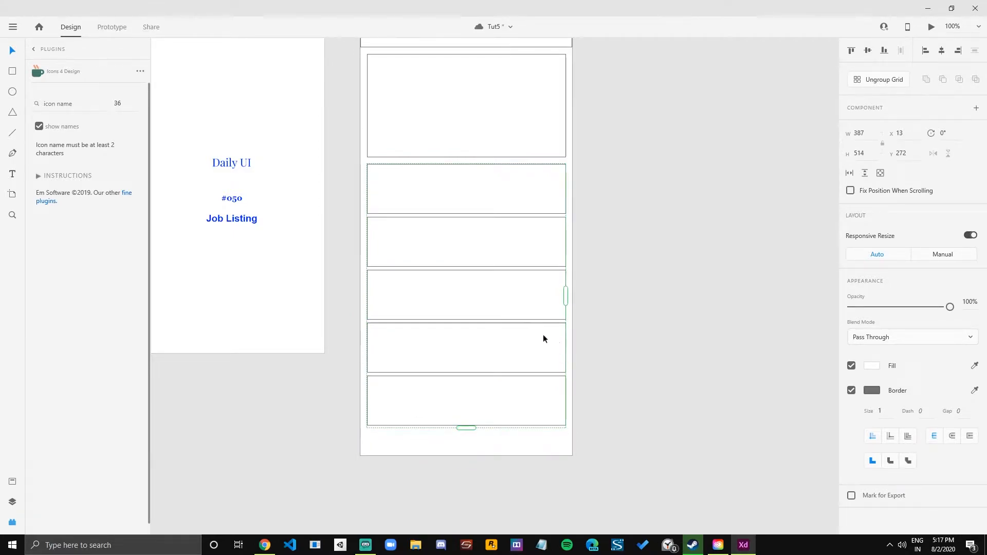
left_click_drag(520, 320, 520, 329)
left_click(615, 190)
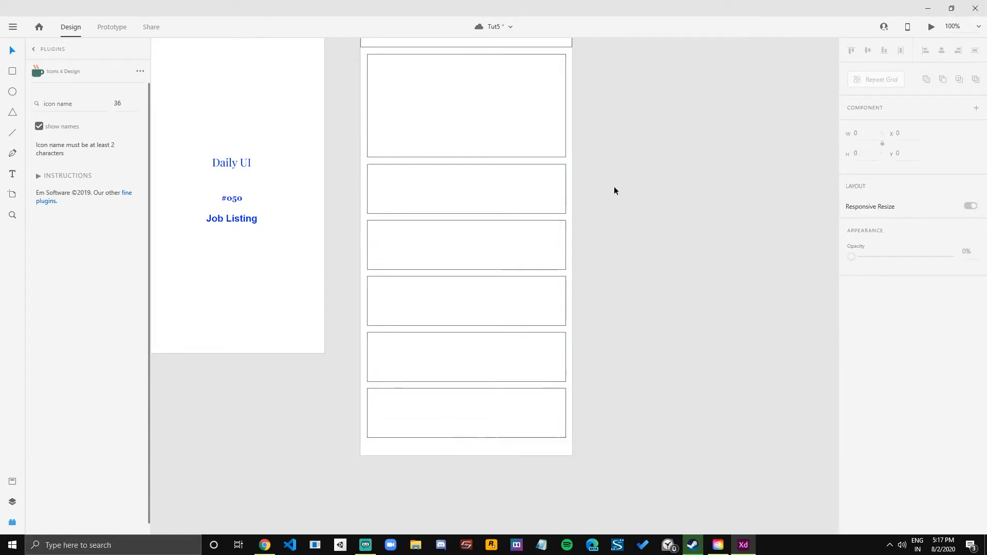
left_click(512, 263)
left_click(617, 257)
scroll(648, 258, "down", 2)
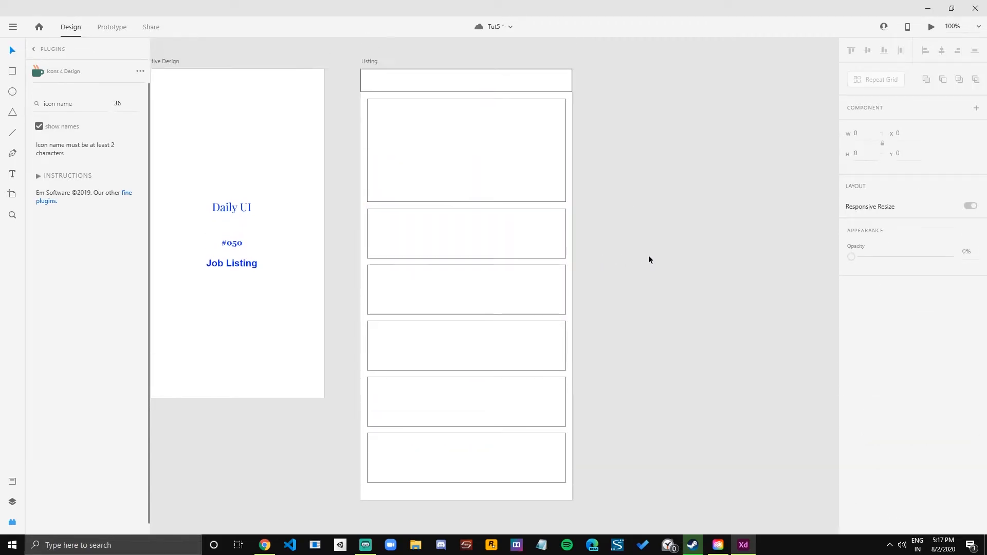
left_click_drag(650, 258, 622, 257)
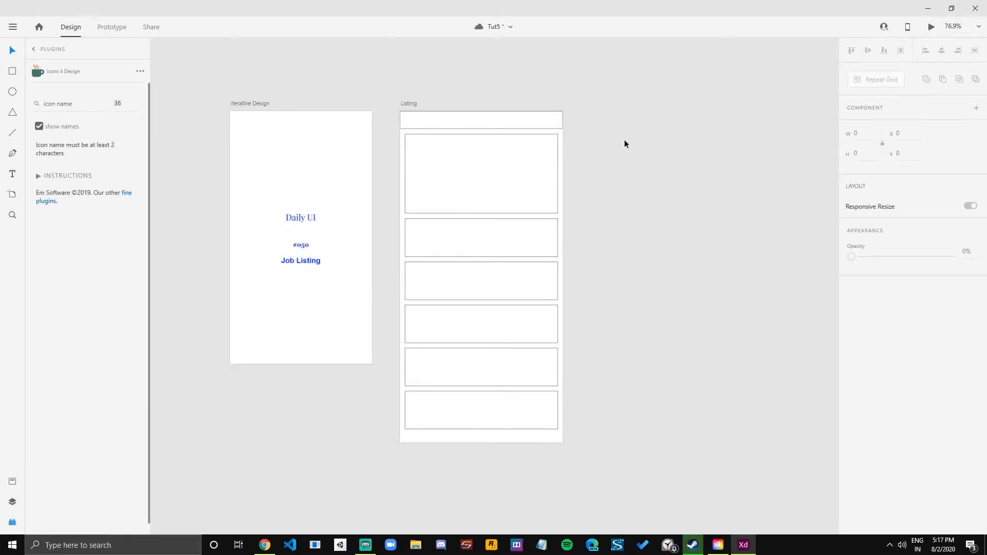
left_click(488, 117)
left_click(512, 173)
left_click(535, 251)
left_click(514, 282)
left_click(516, 420)
key("Escape")
left_click_drag(634, 91, 386, 448)
Duplicate the Listing artboard, placing the copy beside the original.
left_click(407, 104)
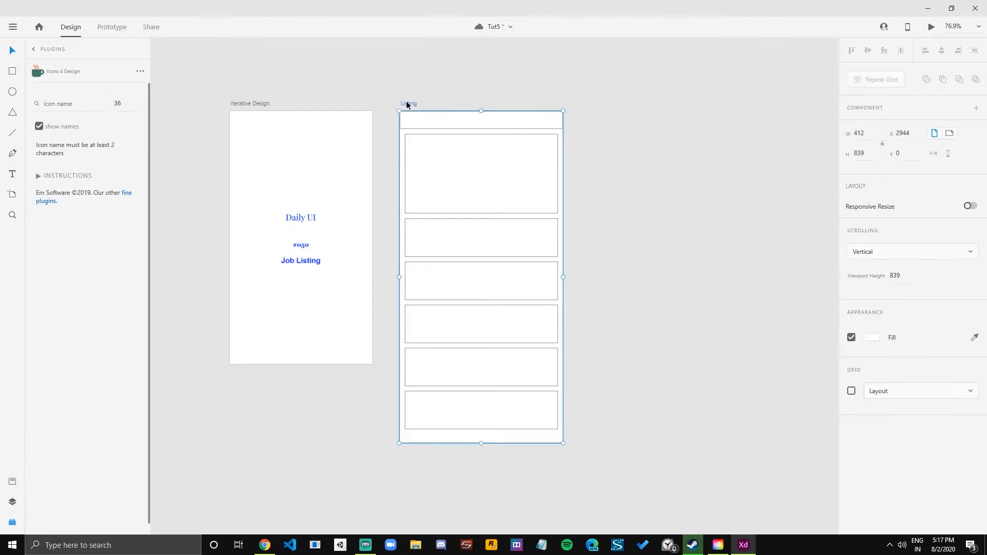
key("ctrl+d")
scroll(468, 151, "right", 5)
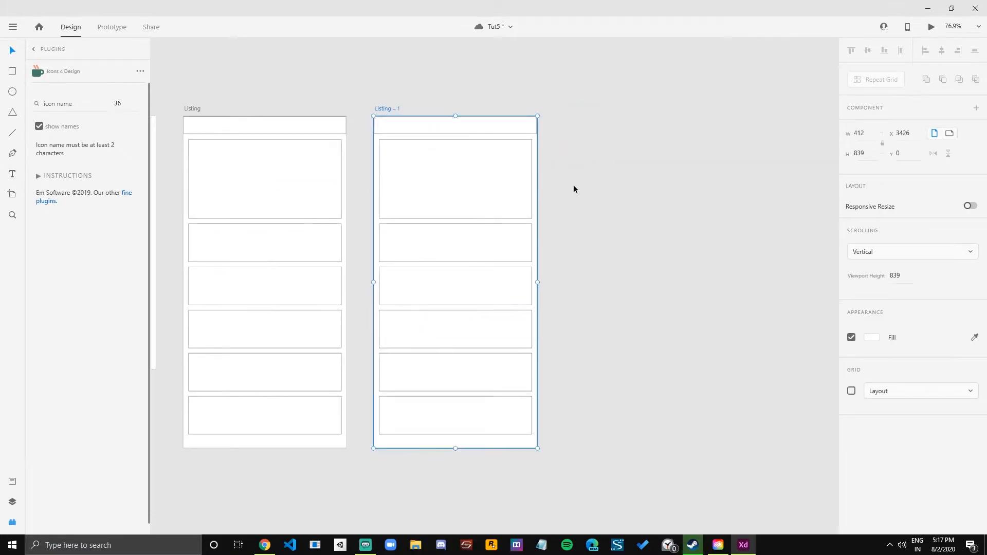
left_click(595, 189)
scroll(594, 189, "up", 1)
scroll(594, 189, "down", 1)
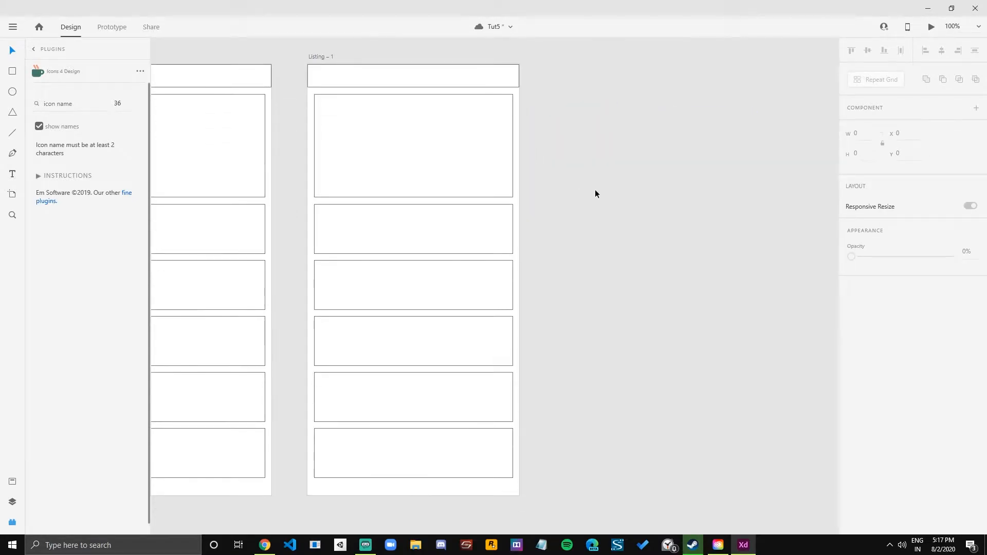
scroll(577, 207, "down", 1)
left_click_drag(576, 210, 570, 224)
scroll(535, 188, "up", 2)
left_click_drag(549, 181, 603, 203)
left_click(559, 206)
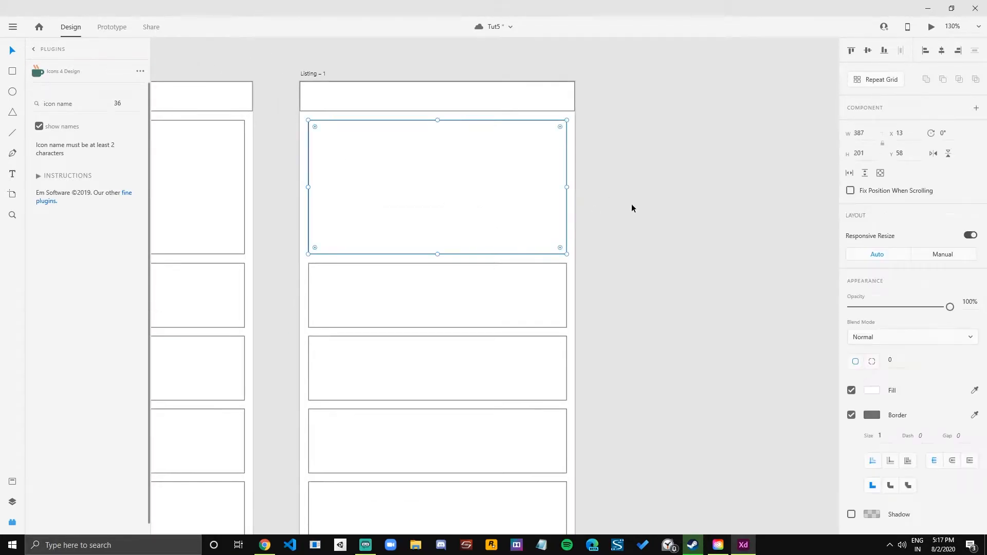
scroll(639, 205, "down", 1)
left_click(611, 205)
key("r")
key("v")
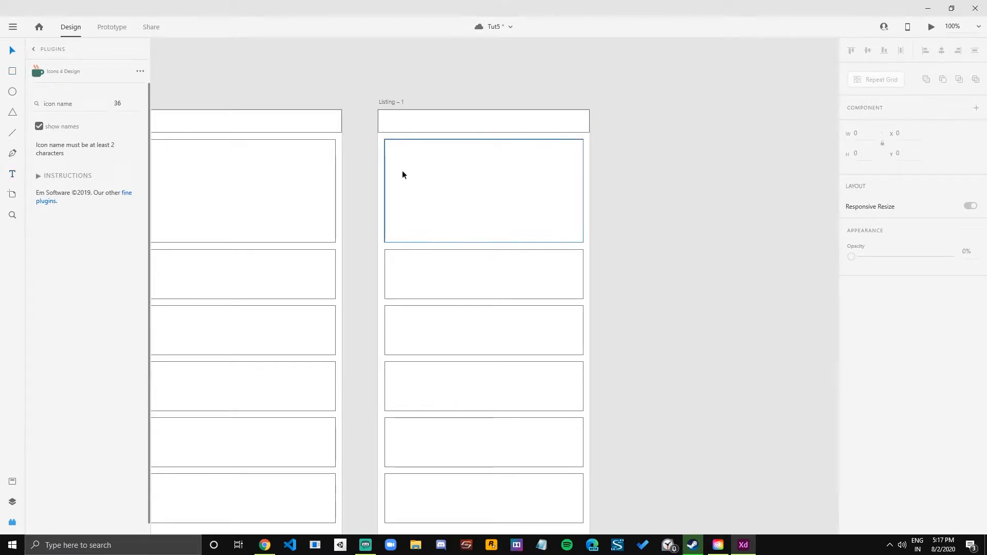
left_click(402, 175)
left_click_drag(584, 242, 503, 203)
left_click_drag(459, 170, 484, 190)
left_click(663, 206)
left_click(436, 201)
key("Delete")
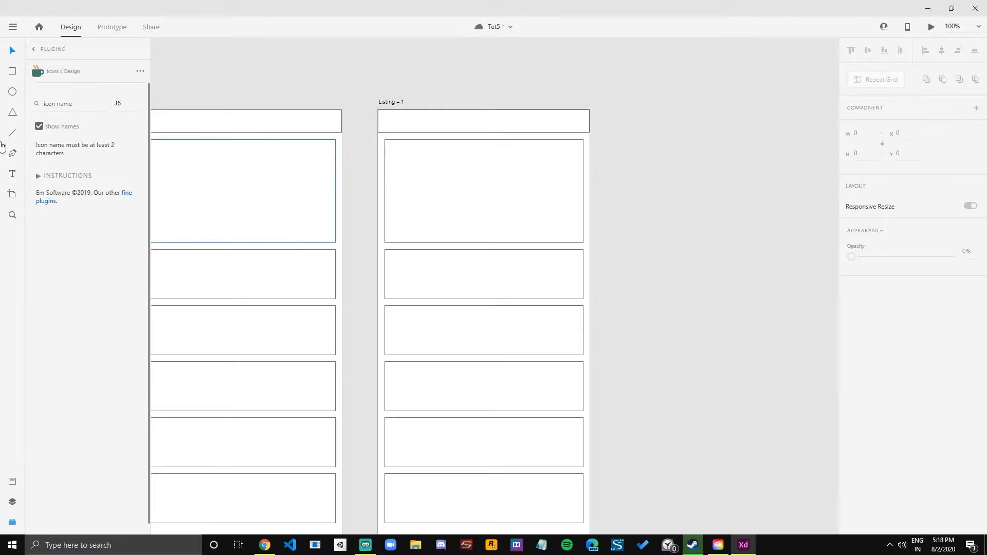
Add the text "Text Area" inside the large content rectangle of the duplicated artboard.
left_click(9, 176)
left_click(420, 194)
type("Tex")
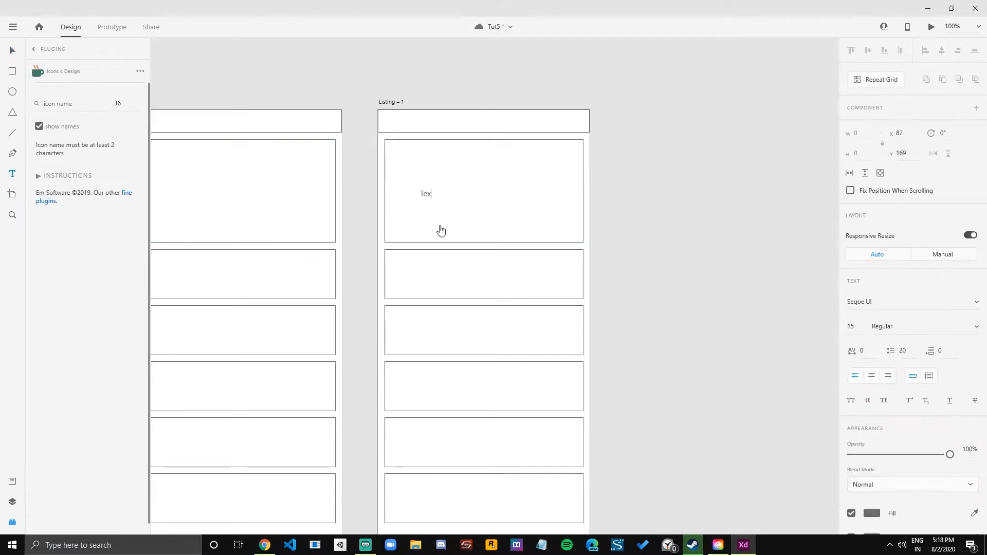
type("t Area")
key("Escape")
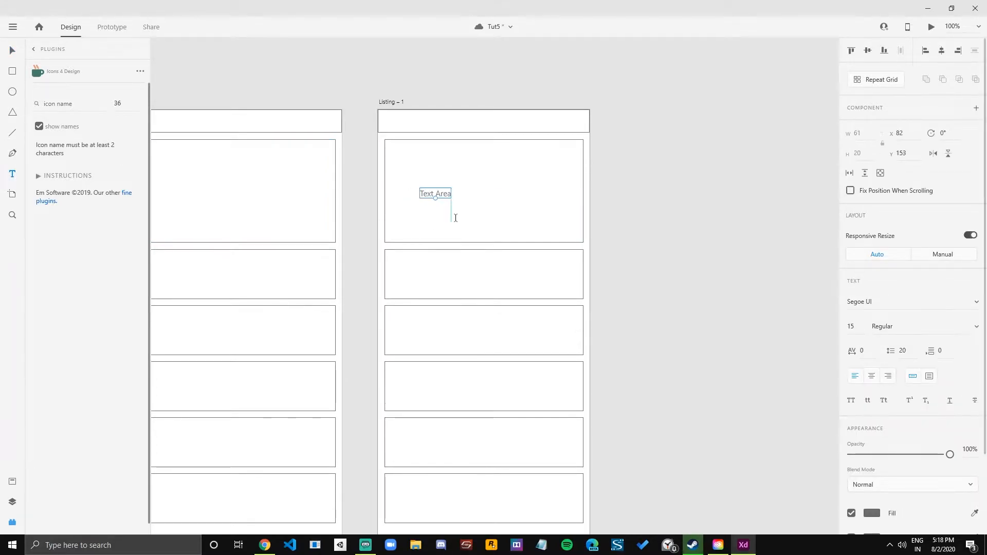
Enlarge the "Text Area" label to font size 29 and move it to about X 75, Y 140.
left_click_drag(436, 203, 437, 212)
double_click(454, 204)
type("v")
key("ctrl+z")
key("Escape")
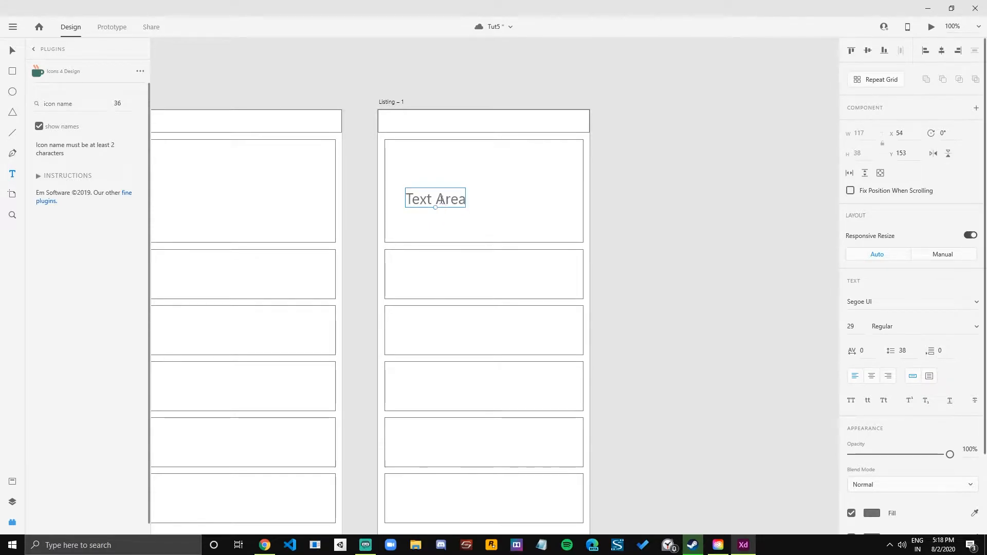
mouse_move(444, 200)
left_mouse_down()
mouse_move(443, 186)
mouse_move(454, 192)
left_mouse_up()
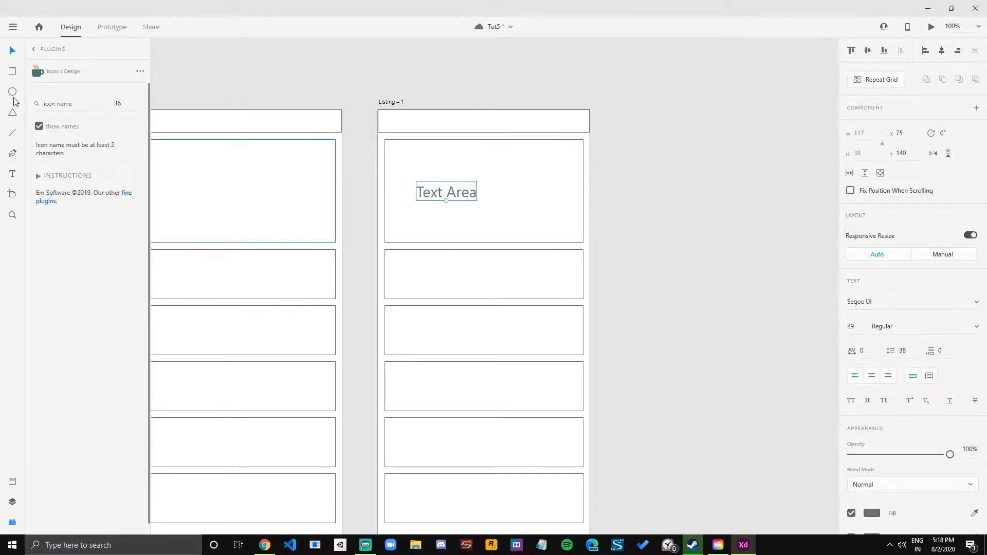
Draw a circle about 137 wide beside the "Text Area" label and adjust the label's position in the large rectangle.
mouse_move(489, 157)
left_mouse_down()
mouse_move(559, 228)
mouse_move(525, 213)
left_mouse_up()
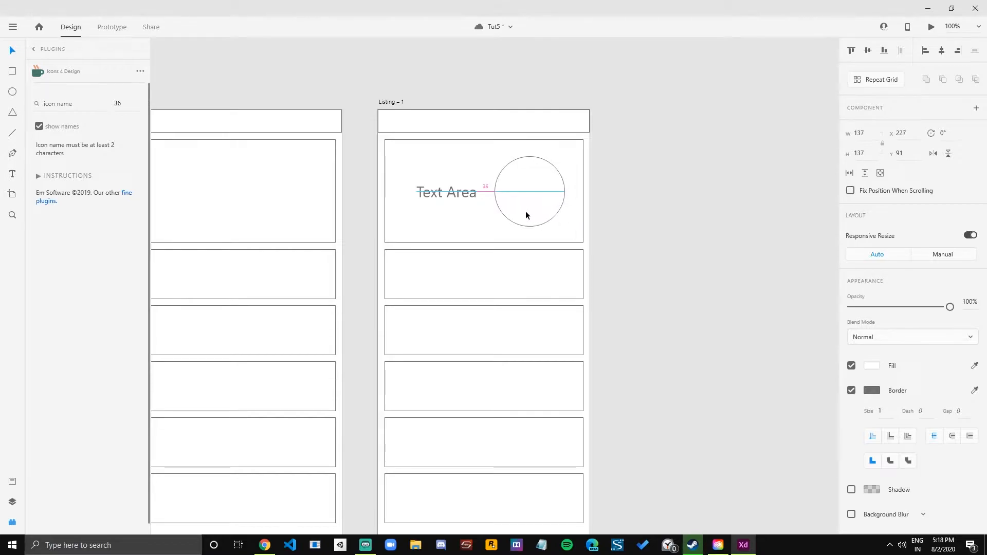
left_click(442, 196)
left_click_drag(446, 189, 450, 190)
left_click(529, 196)
left_click(646, 199)
Try giving the circle a light grey fill without a border, then undo the styling.
left_click_drag(622, 198, 590, 205)
scroll(599, 192, "down", 3)
scroll(598, 193, "up", 3)
left_click(479, 197)
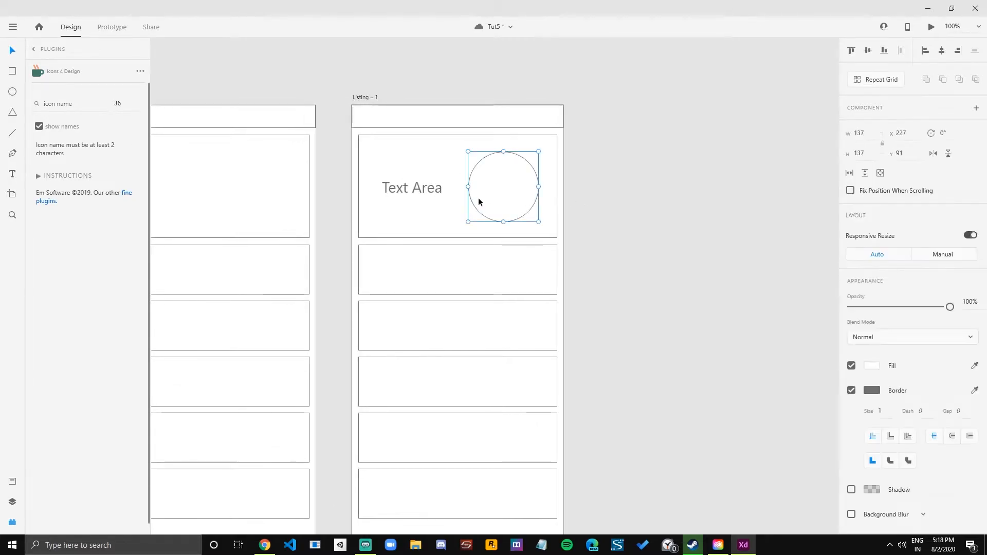
left_click(852, 391)
left_click(873, 366)
left_click(719, 311)
left_click_drag(715, 311, 713, 311)
left_click(693, 238)
key("ctrl+z")
key("ctrl+z")
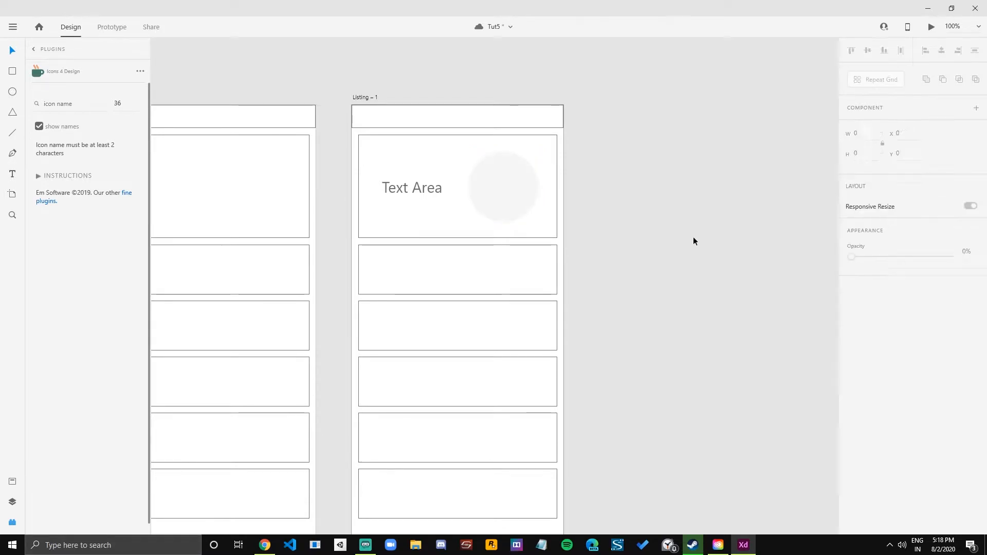
left_click(693, 238)
Make the "Text Area" label bold.
left_click(427, 187)
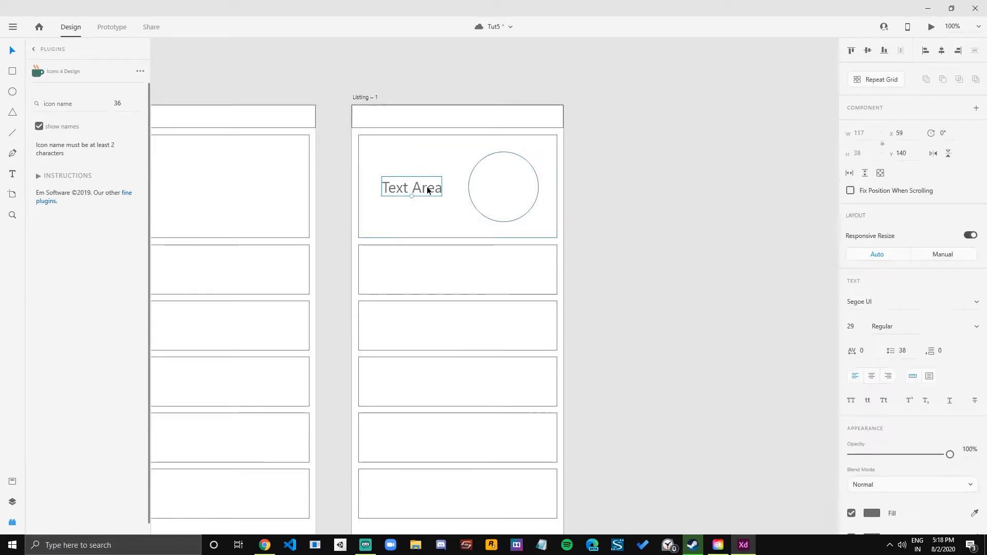
key("ctrl+b")
left_click(650, 217)
left_click(427, 191)
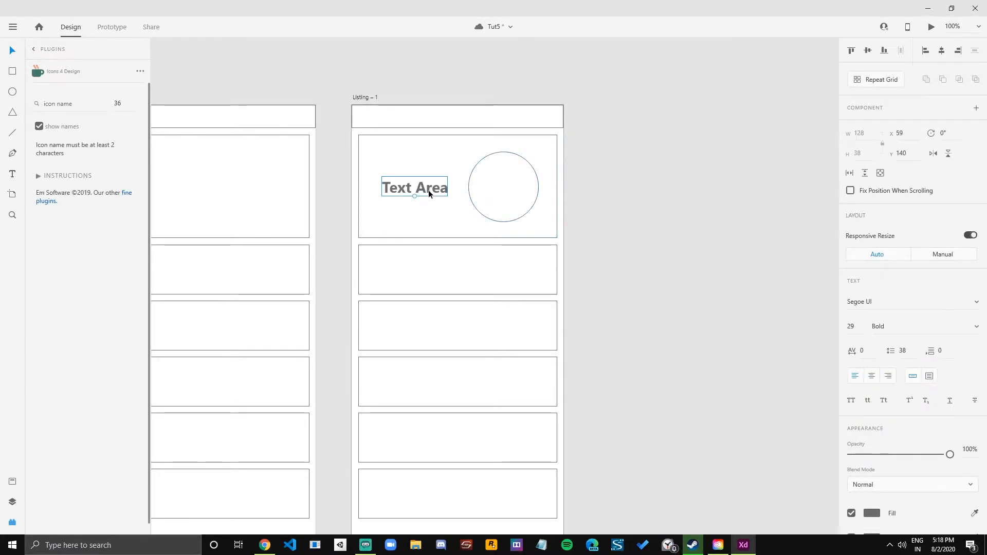
left_click_drag(429, 190, 428, 191)
left_click(609, 232)
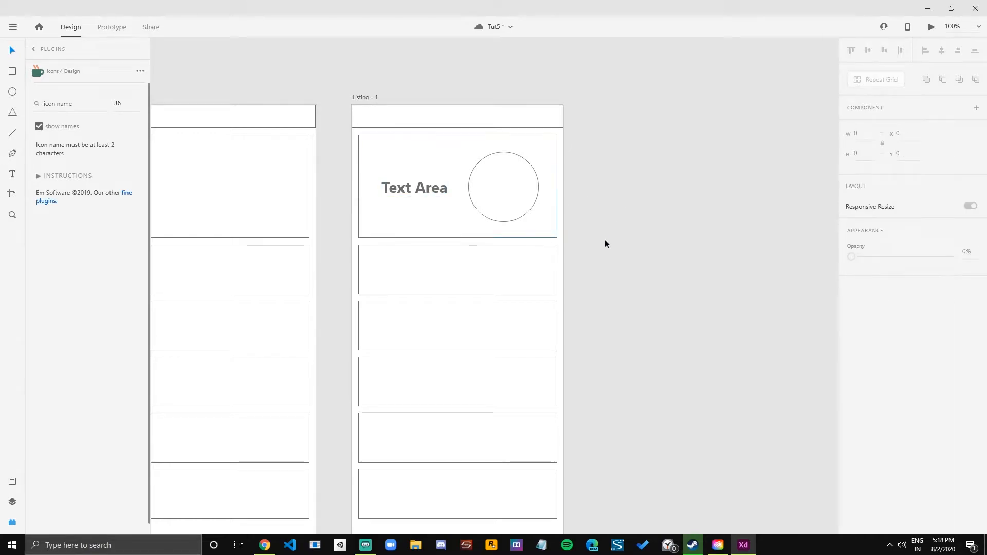
scroll(609, 235, "down", 1)
left_click(460, 258)
left_click(640, 260)
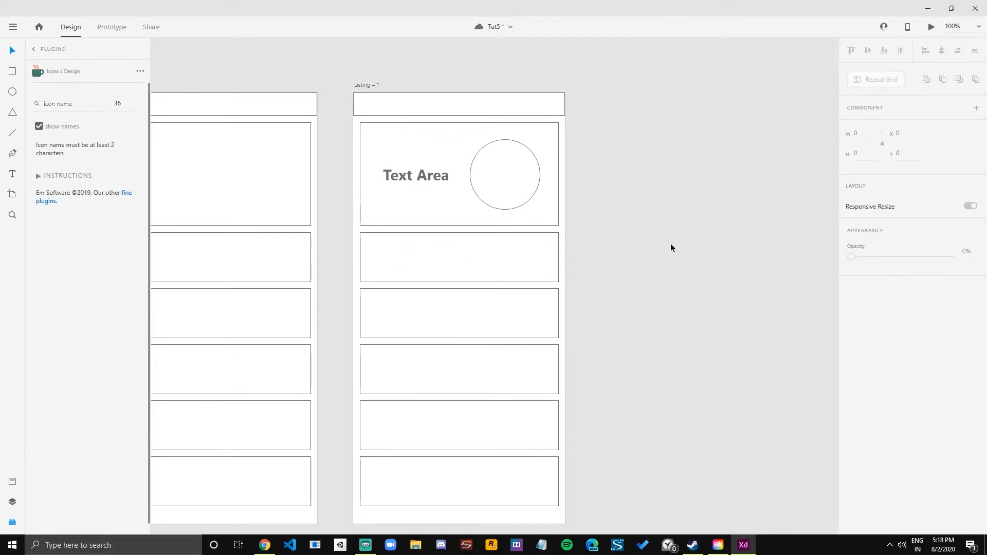
Add a 97-wide square over the left end of the first row below the large rectangle on the Listing – 1 artboard.
left_click(525, 259)
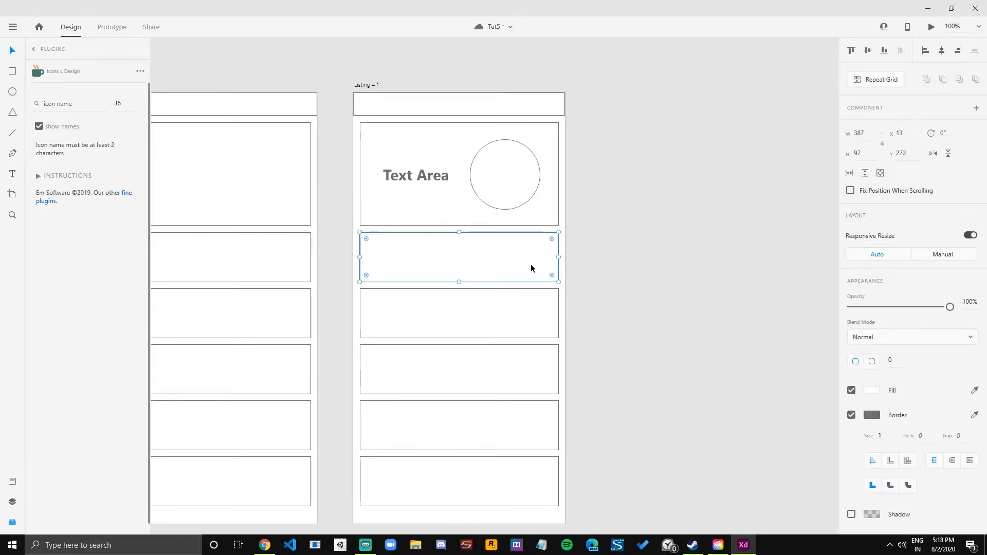
left_click_drag(559, 257, 417, 260)
left_click(861, 134)
type("97")
key("Tab")
left_click(684, 224)
left_click(383, 265)
Delete the four lower rows and use Repeat Grid on the divided first row to make five evenly spaced rows.
left_click_drag(715, 323, 371, 492)
key("Delete")
left_click_drag(650, 265, 348, 320)
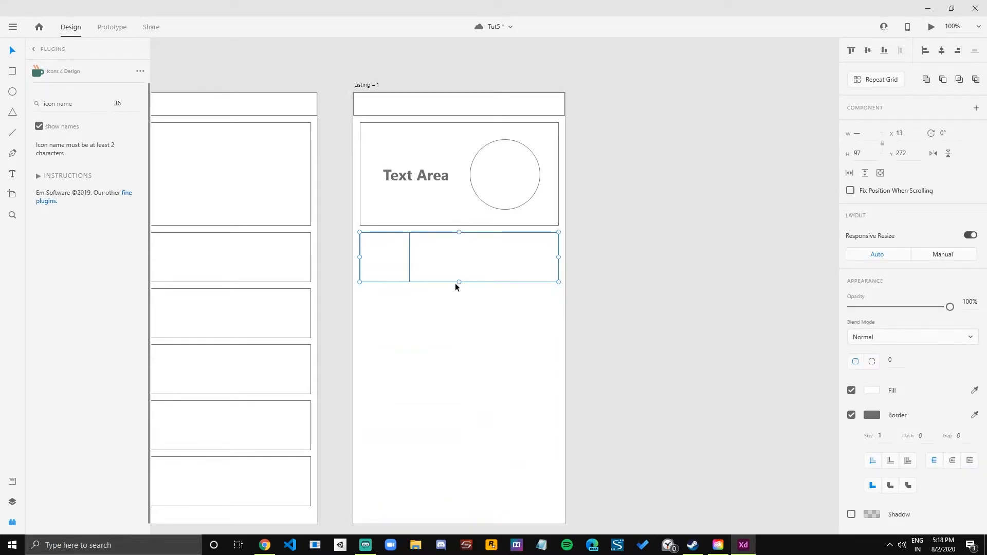
left_click(664, 249)
left_click_drag(664, 249, 359, 310)
left_click(880, 80)
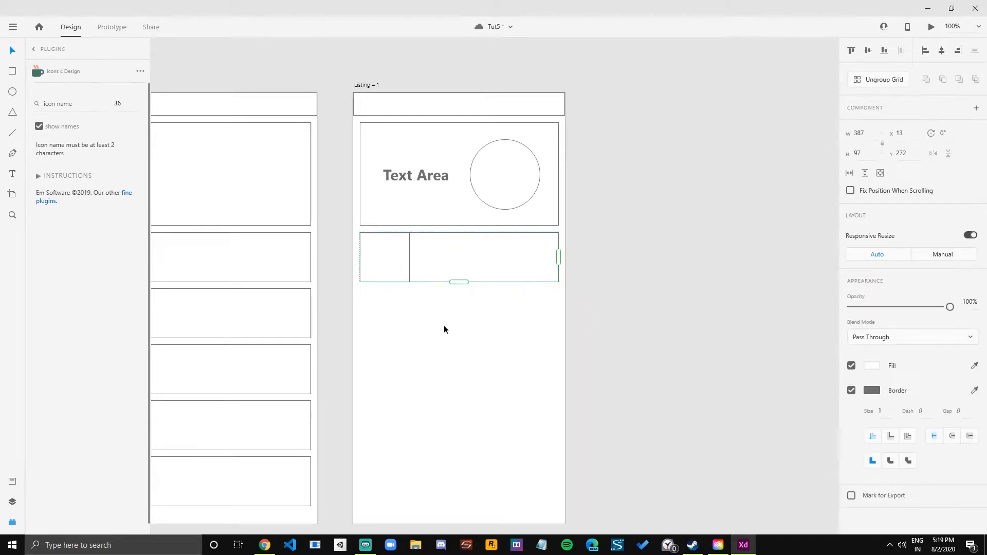
scroll(458, 329, "down", 2)
left_click_drag(459, 238, 434, 473)
left_click_drag(446, 423, 446, 410)
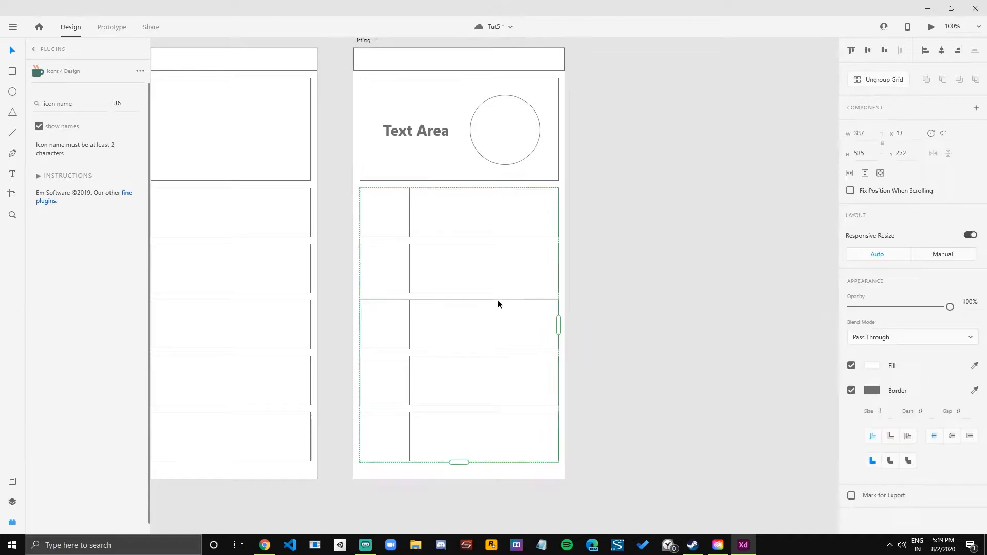
Ungroup the repeat grid of five divided rows into separate elements.
key("ctrl+shift+g")
left_click(701, 296)
left_click(413, 231)
left_click(655, 220)
Duplicate the Listing – 1 artboard.
scroll(656, 221, "down", 3)
scroll(588, 234, "up", 3)
left_click_drag(650, 231, 579, 271)
scroll(578, 273, "down", 2)
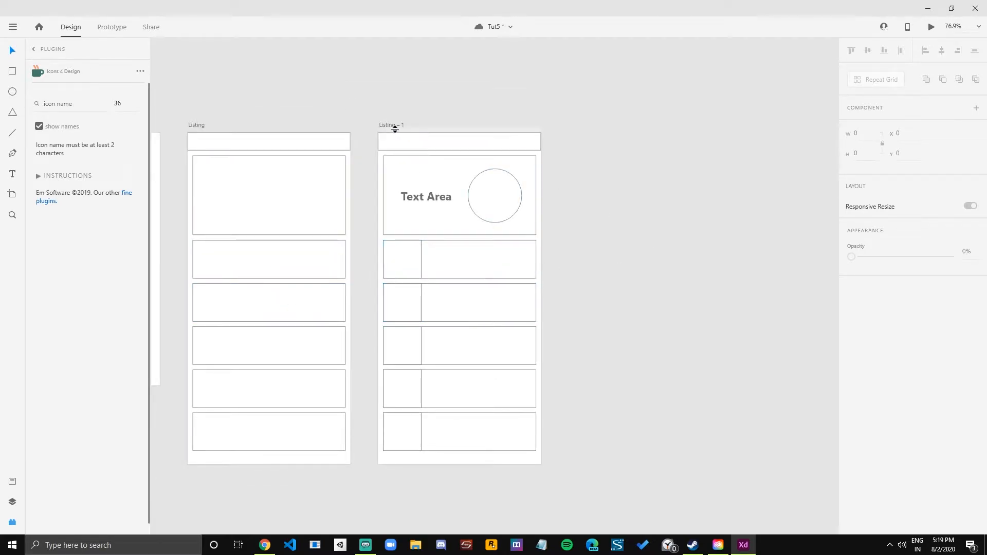
left_click(389, 125)
key("ctrl+d")
left_click_drag(721, 283, 574, 260)
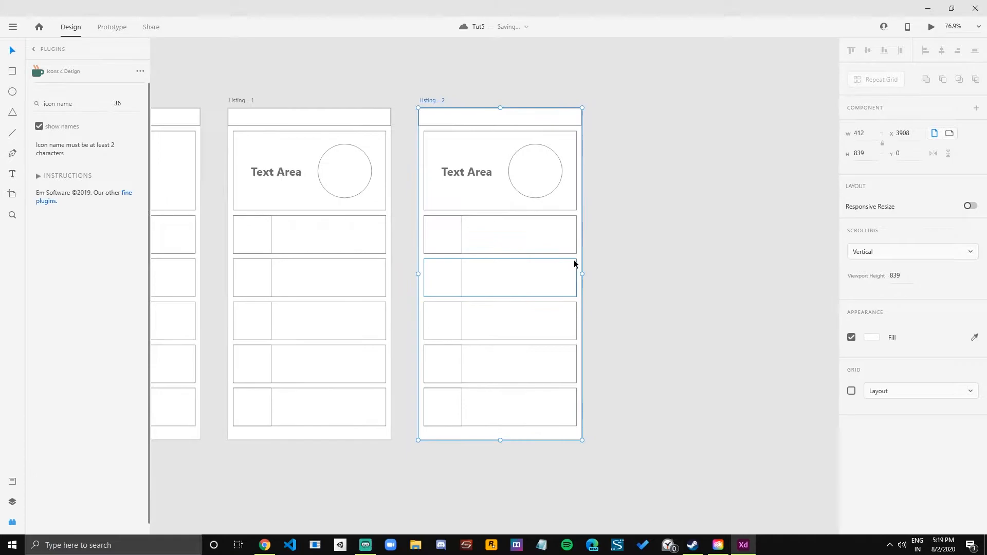
Place a text label "v" in the wide cell of the first divided row on the Listing – 2 artboard.
scroll(470, 244, "up", 2)
key("t")
left_click(496, 222)
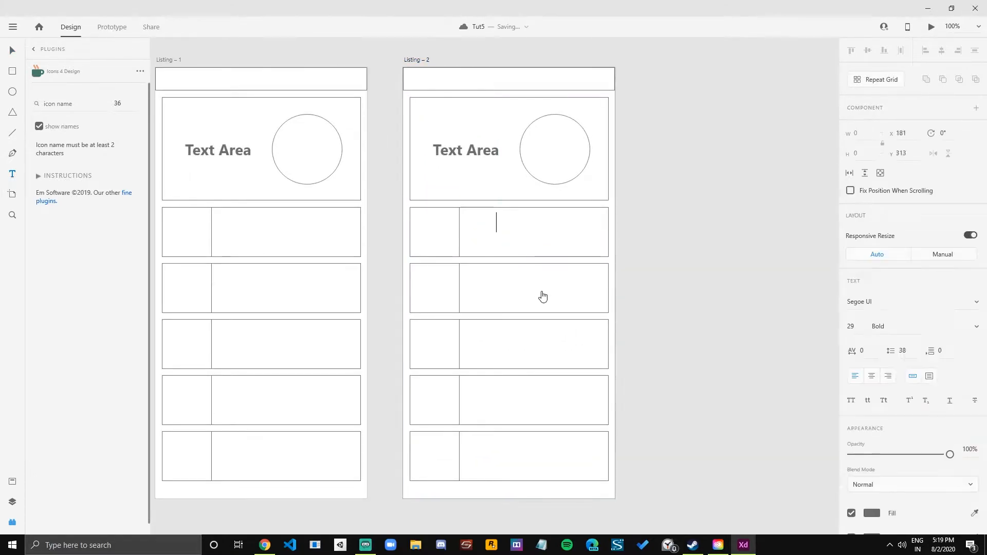
type("V")
key("Escape")
left_click(456, 246)
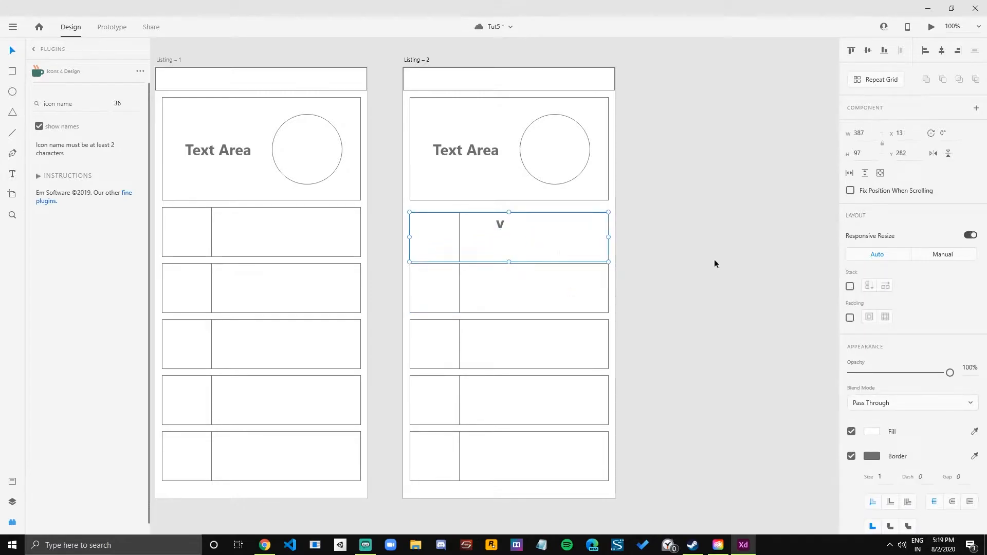
left_click_drag(681, 231, 418, 494)
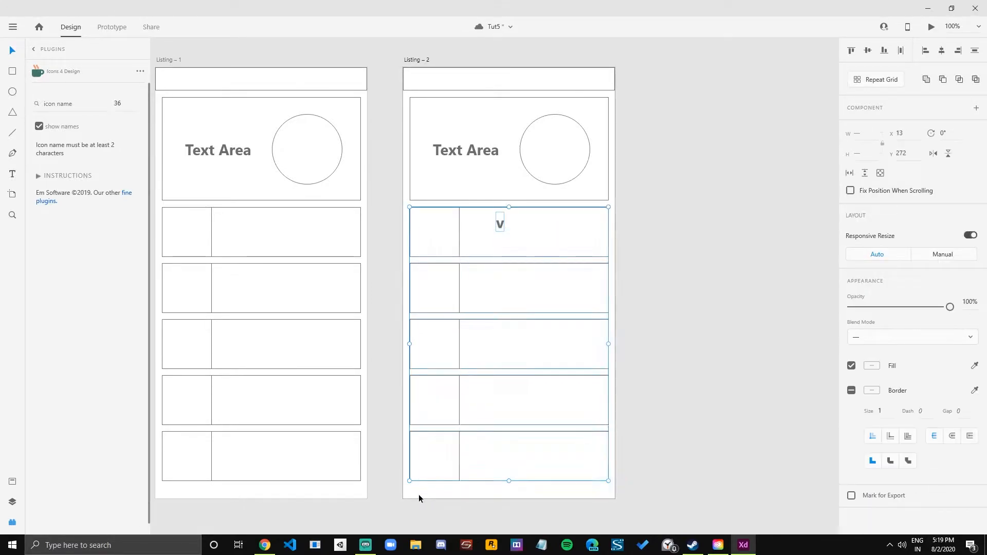
left_click(713, 305)
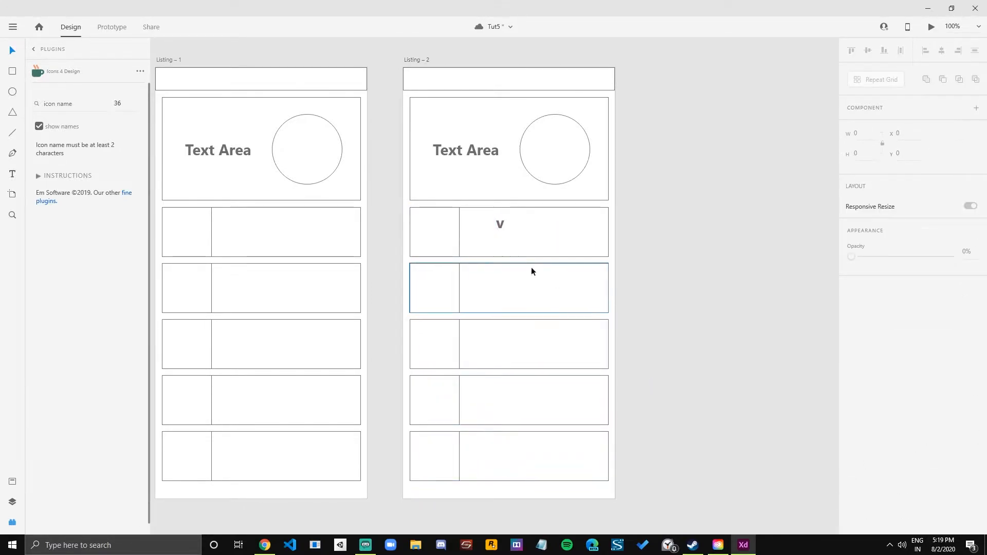
Change the label's text to "User Experience Designers" and shrink it to font size 19 so it fits inside the cell.
left_click(501, 228)
double_click(501, 228)
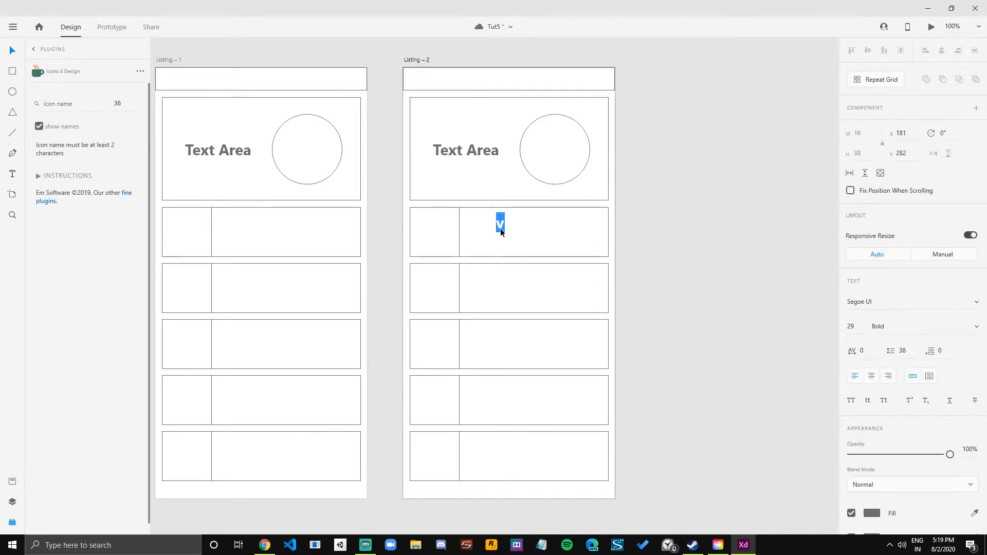
type("User Exp")
type("ei9e")
key("BackSpace")
type("reience Designers")
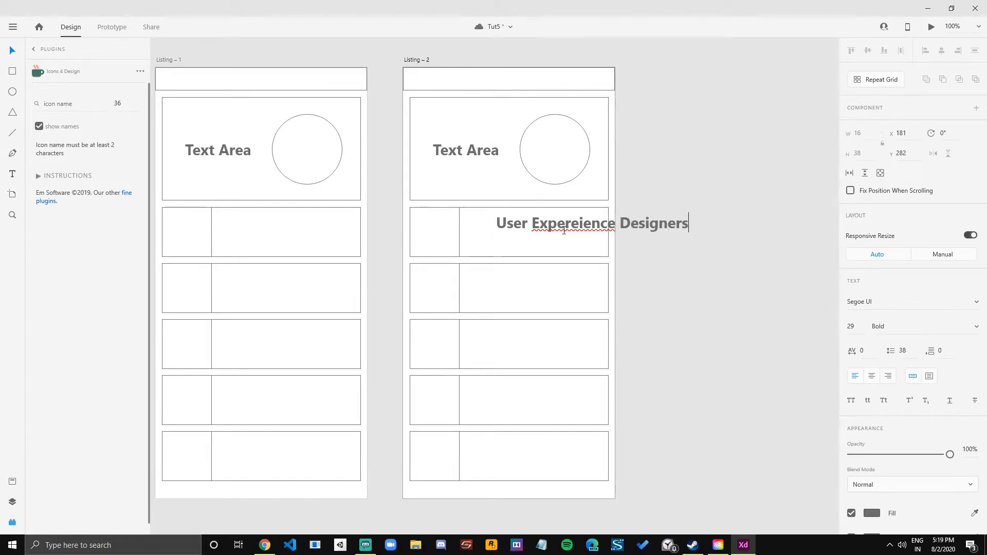
right_click(565, 227)
left_click(561, 154)
key("Escape")
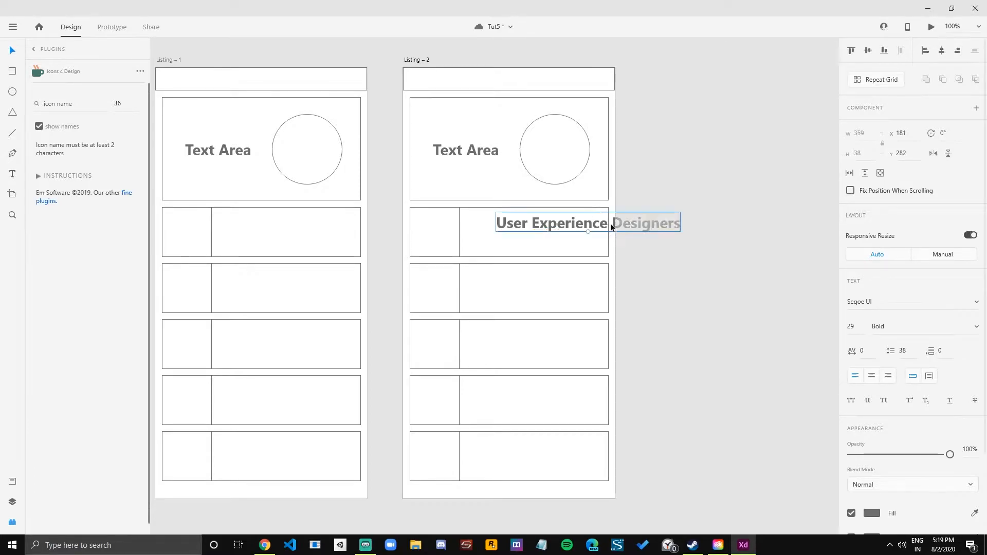
left_click_drag(588, 232, 534, 222)
left_click(714, 229)
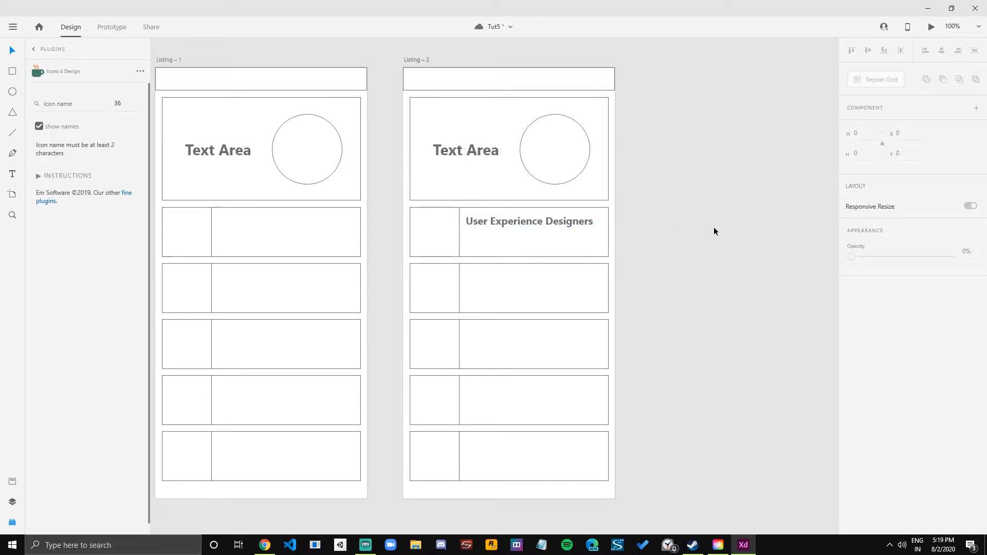
Duplicate the job title directly below itself at Y 308 and change the copy's text to "2 Yrs".
left_click(523, 225)
left_click_drag(529, 228, 507, 233)
key("Escape")
left_click(649, 229)
scroll(507, 233, "up", 1)
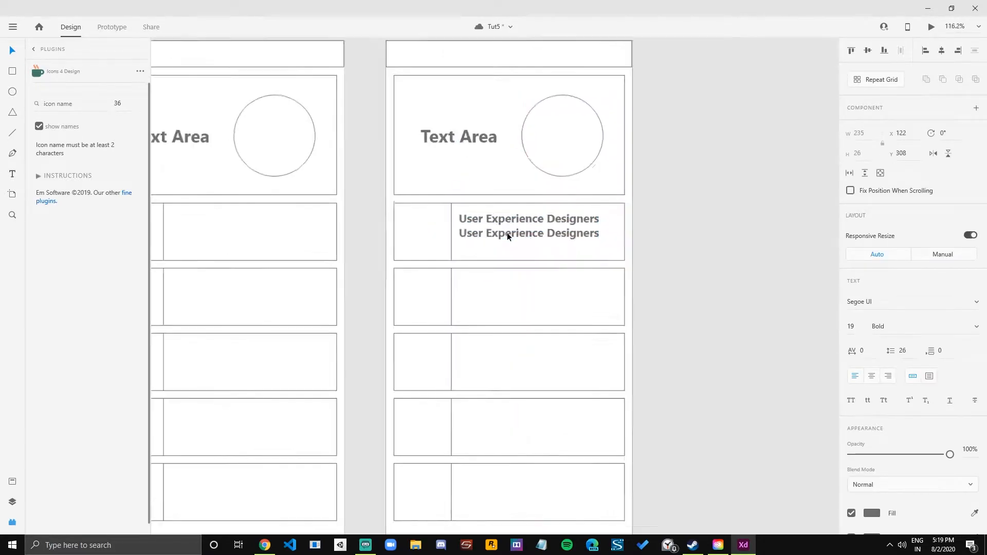
scroll(507, 232, "up", 3)
double_click(508, 233)
type("2")
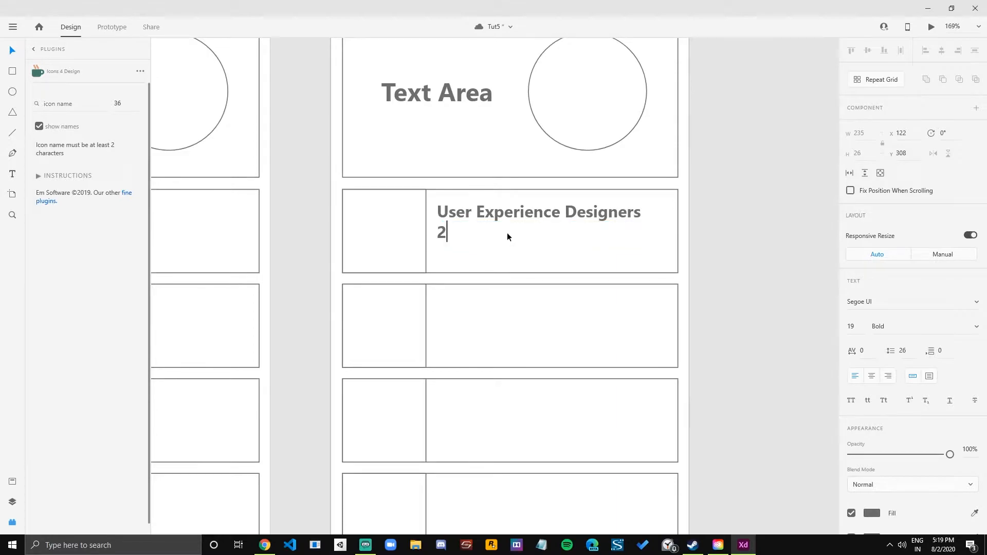
type(" Yrs")
key("Escape")
Duplicate the "2 Yrs" label to its right on the same line and change the copy's text to "21K".
left_click_drag(465, 233, 511, 244)
double_click(511, 235)
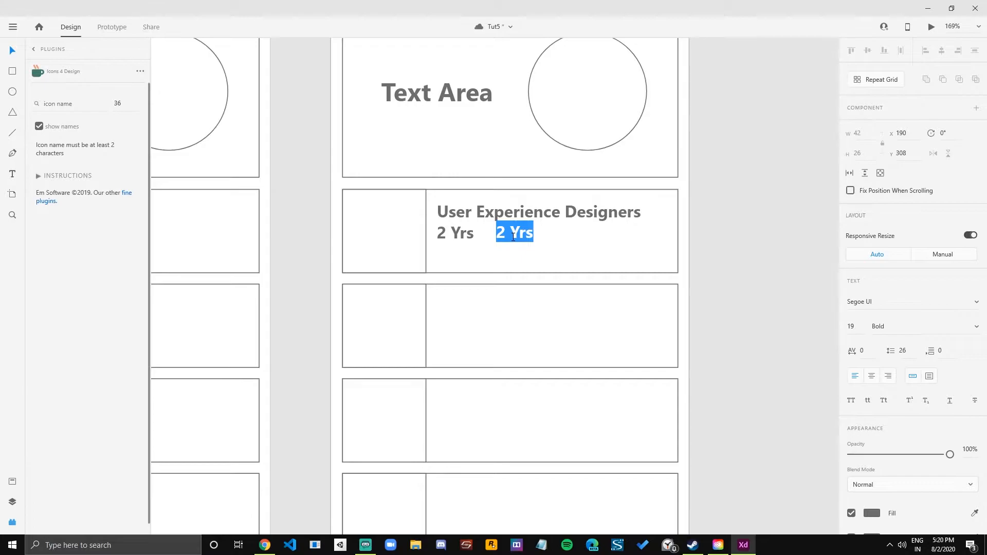
key("ctrl+s")
type("21")
type(",")
key("BackSpace")
key("BackSpace")
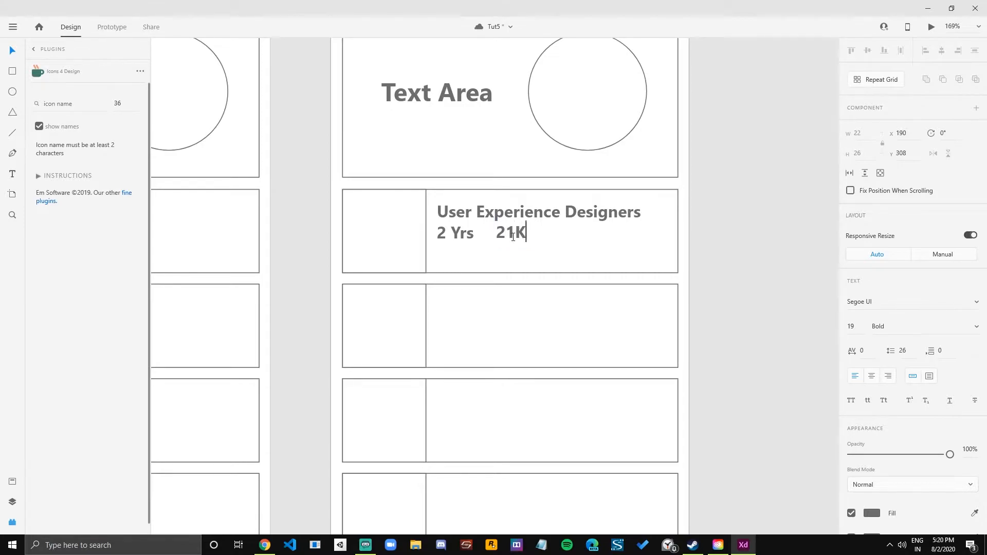
key("Escape")
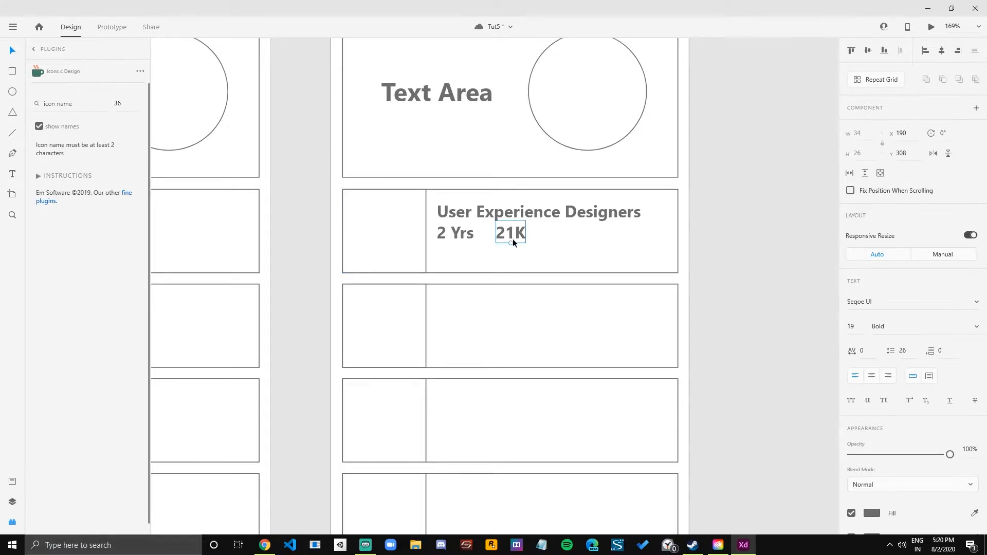
Try shrinking the "21K" label to font size 15.
left_click_drag(510, 243, 518, 237)
key("ctrl+z")
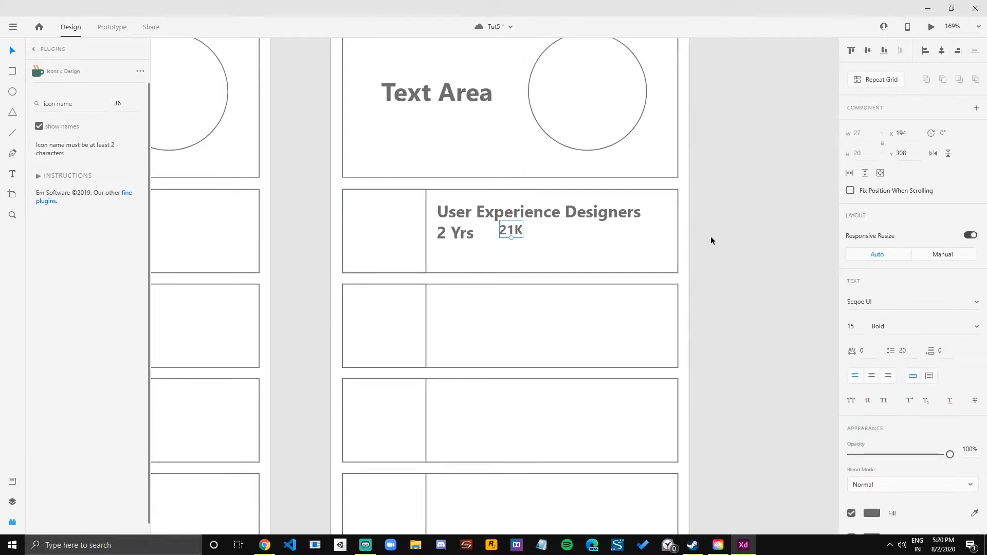
key("ctrl+z")
Shift the "21K" label slightly away from "2 Yrs" to X 193, on the same line.
scroll(593, 259, "right", 3)
left_click_drag(443, 241, 452, 243)
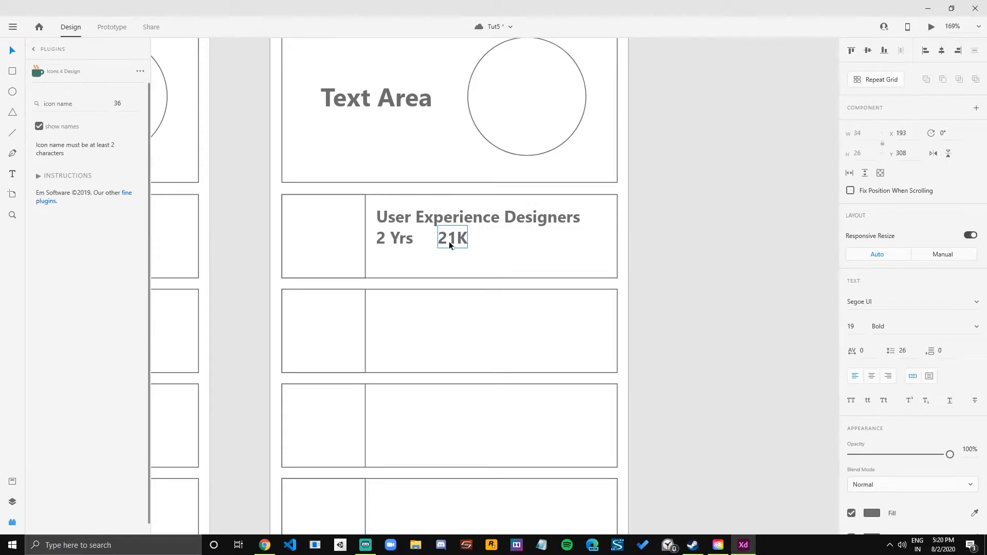
Duplicate the job title below the "2 Yrs" line at Y 334 and replace the copy's text with "loream".
left_click_drag(408, 222, 404, 261)
double_click(404, 260)
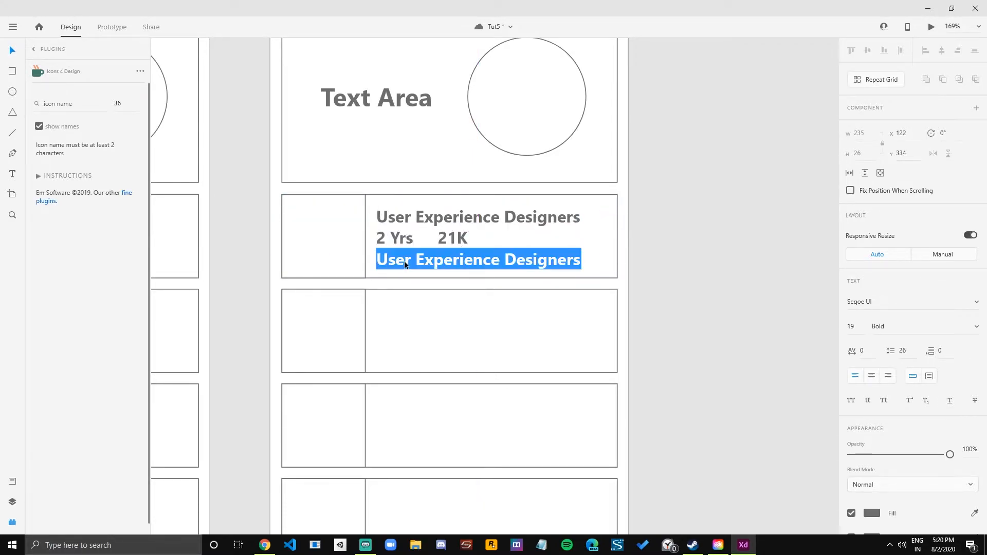
type("loream")
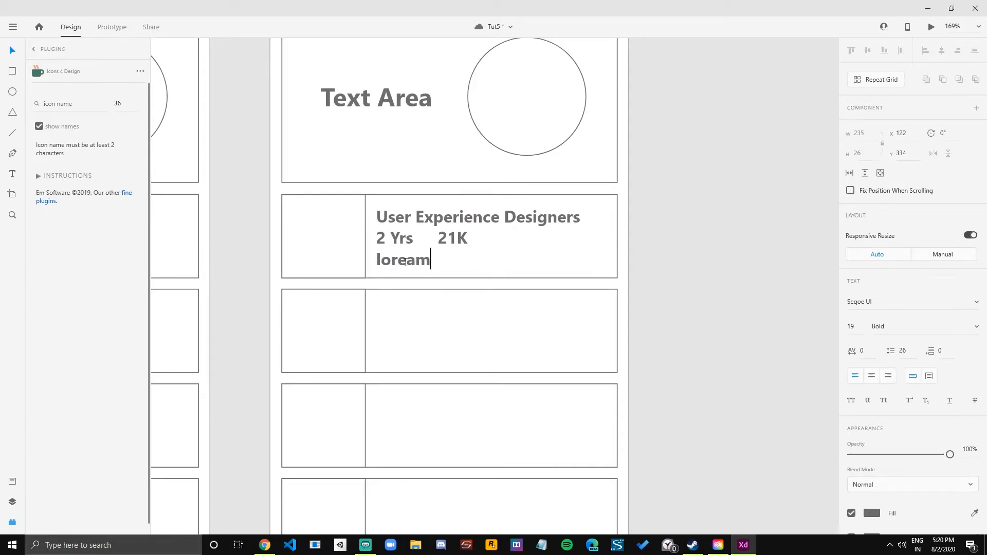
key("ctrl+a")
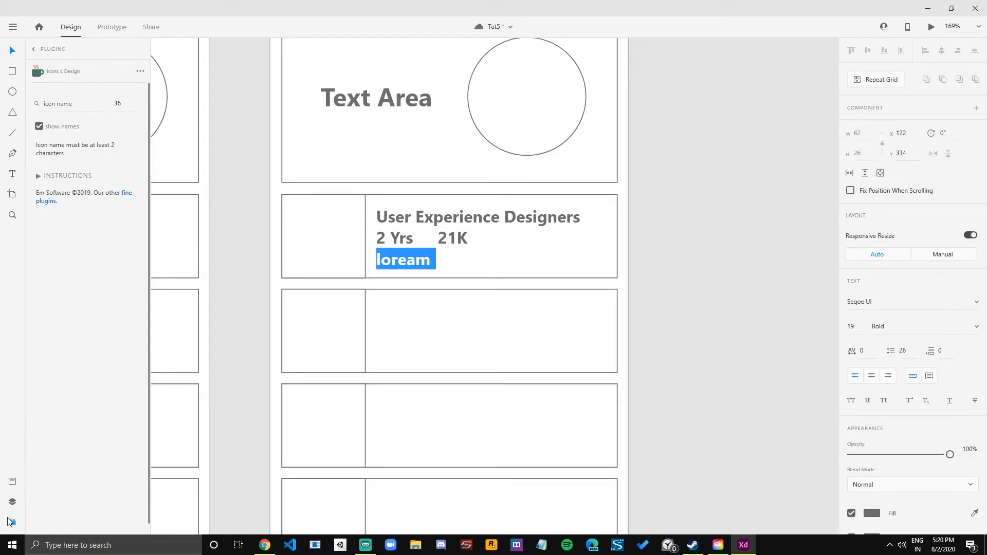
Convert the "loream" line to area text and widen its box to about 242.
left_click(11, 522)
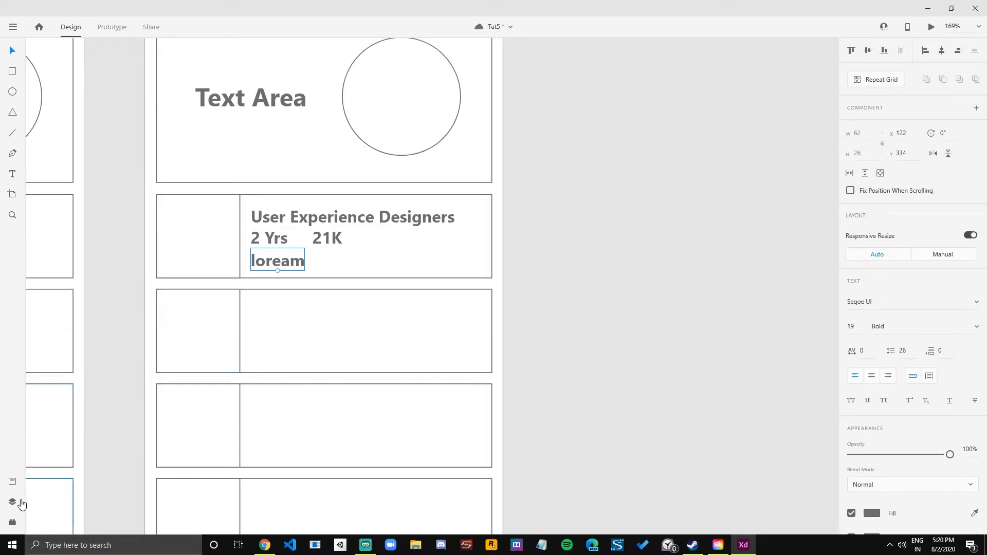
left_click(13, 522)
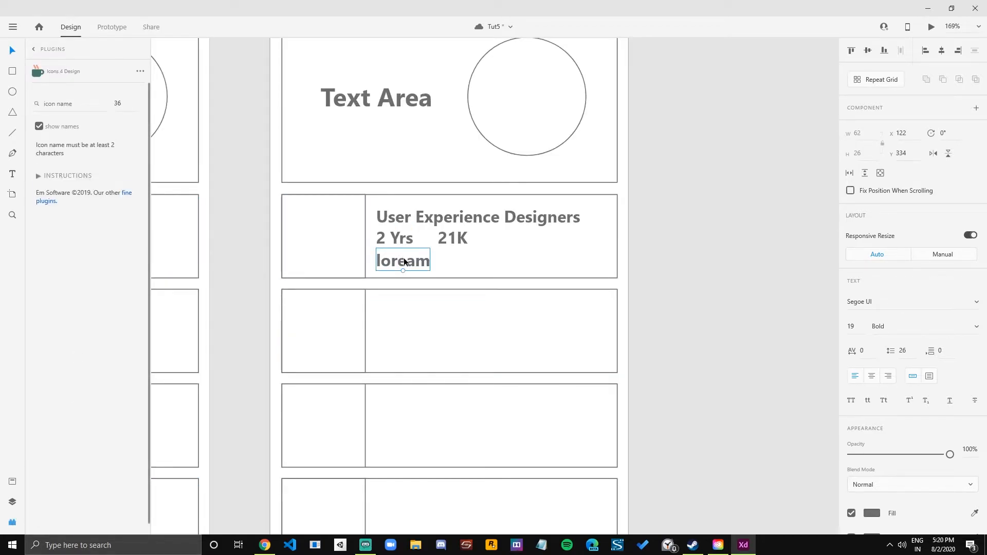
double_click(406, 263)
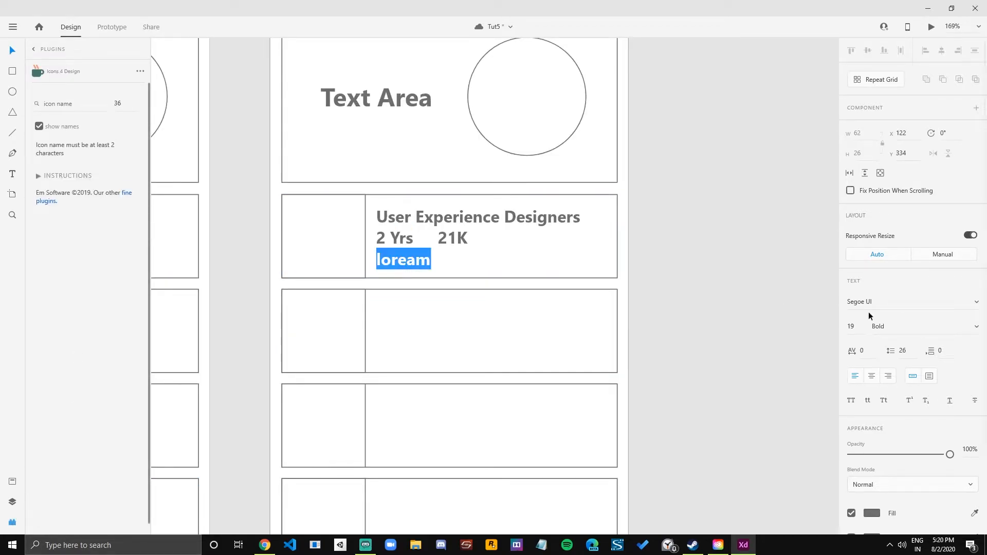
left_click(929, 376)
left_click_drag(435, 260, 586, 271)
double_click(404, 262)
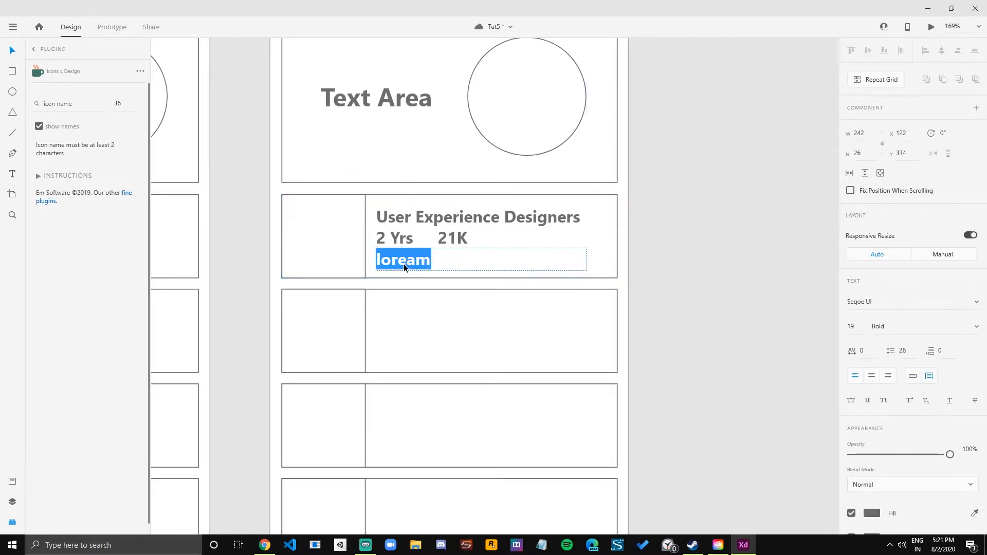
left_click(851, 326)
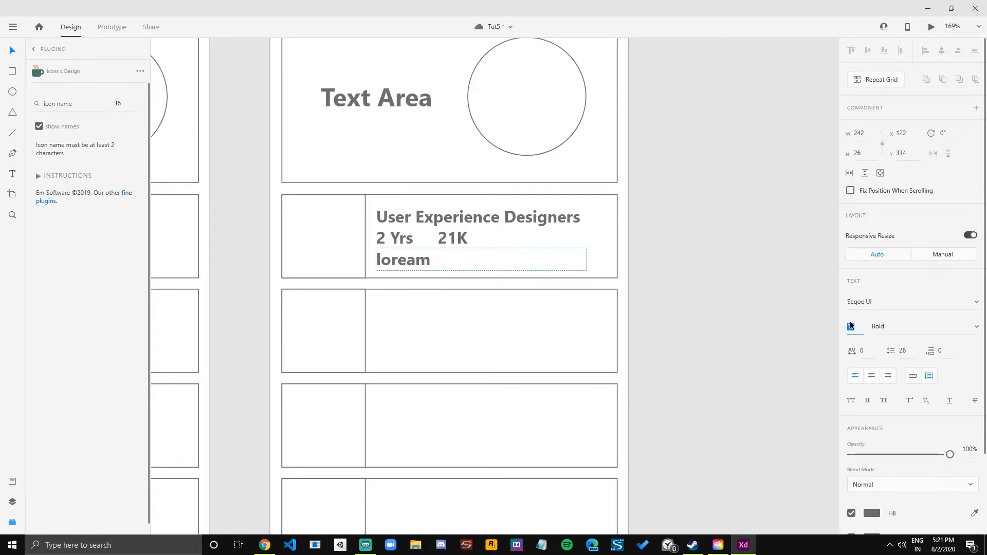
key("Tab")
left_click(406, 260)
double_click(404, 260)
left_click(852, 329)
key("Tab")
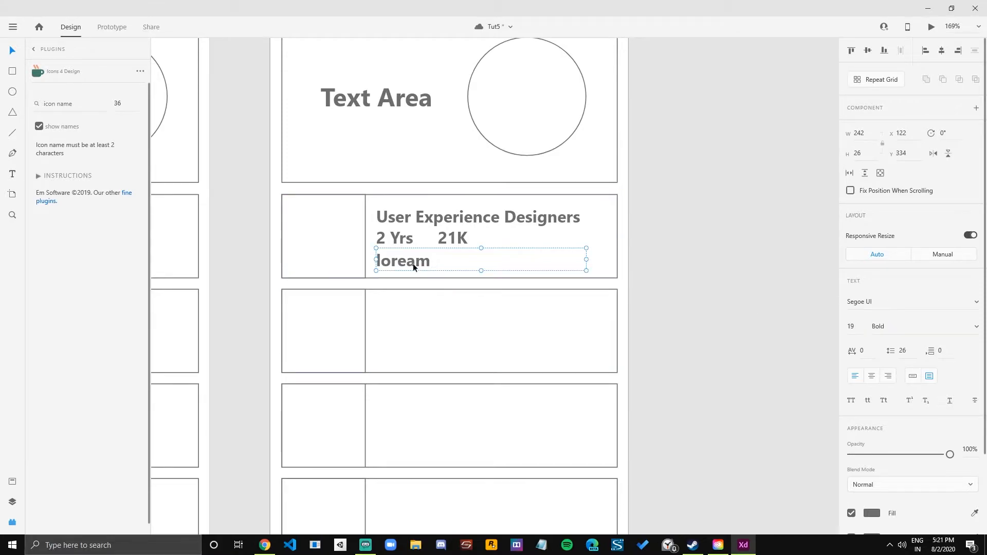
Fill the "loream" text box with placeholder text using the Lorem Ipsum plugin.
left_click(34, 49)
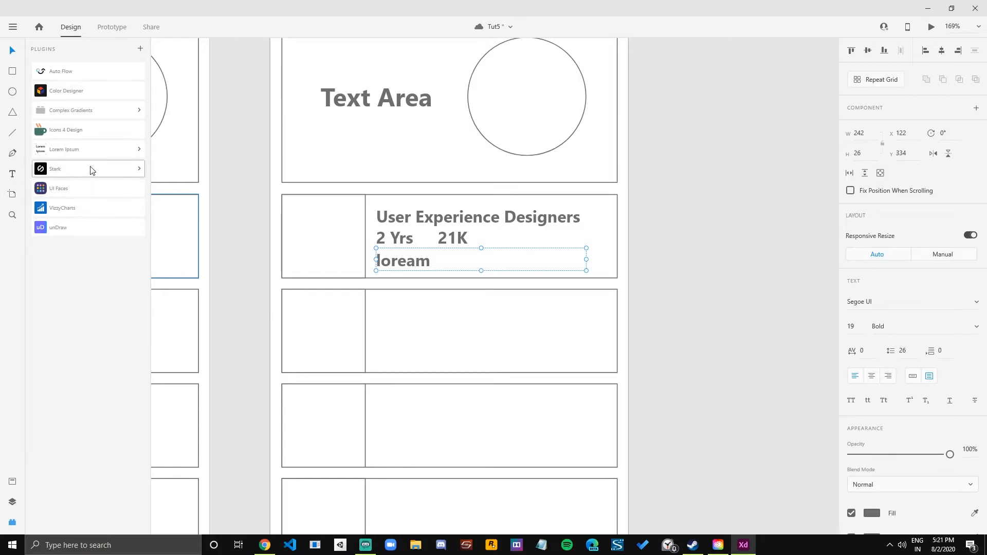
left_click(95, 150)
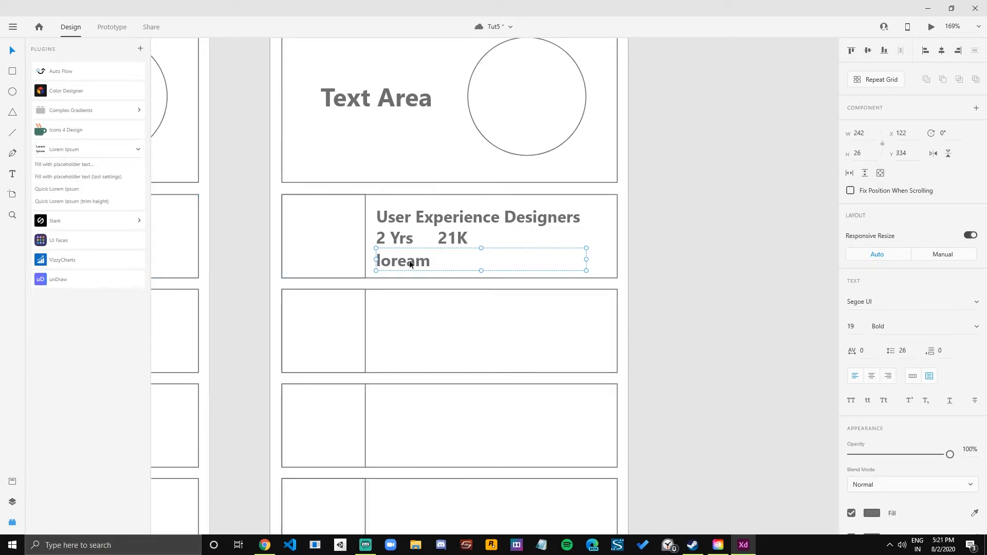
left_click(61, 166)
left_click(551, 344)
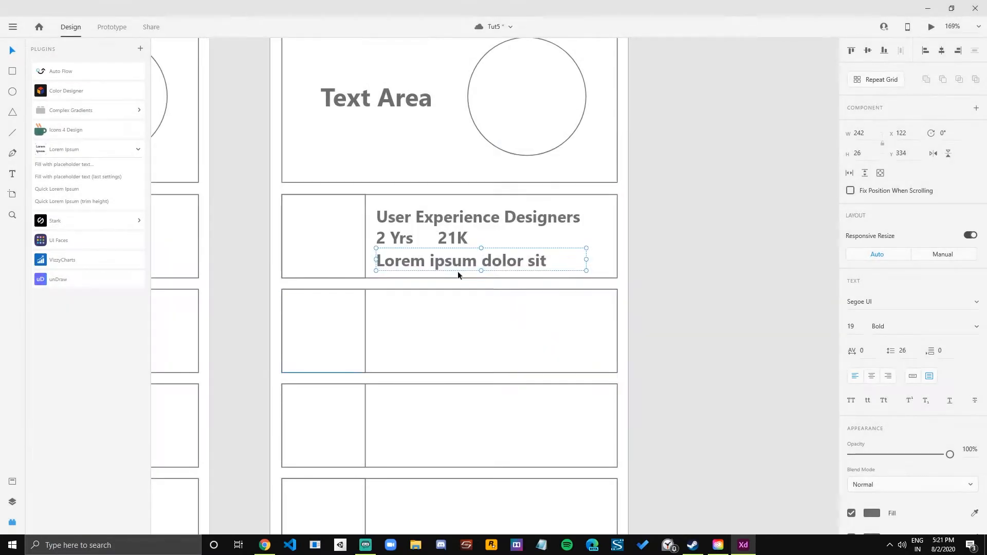
Adjust the placeholder text box to a height of about 27 and reduce its text to font size 11.
mouse_move(585, 273)
left_mouse_down()
mouse_move(590, 289)
mouse_move(648, 298)
mouse_move(592, 272)
left_mouse_up()
double_click(564, 264)
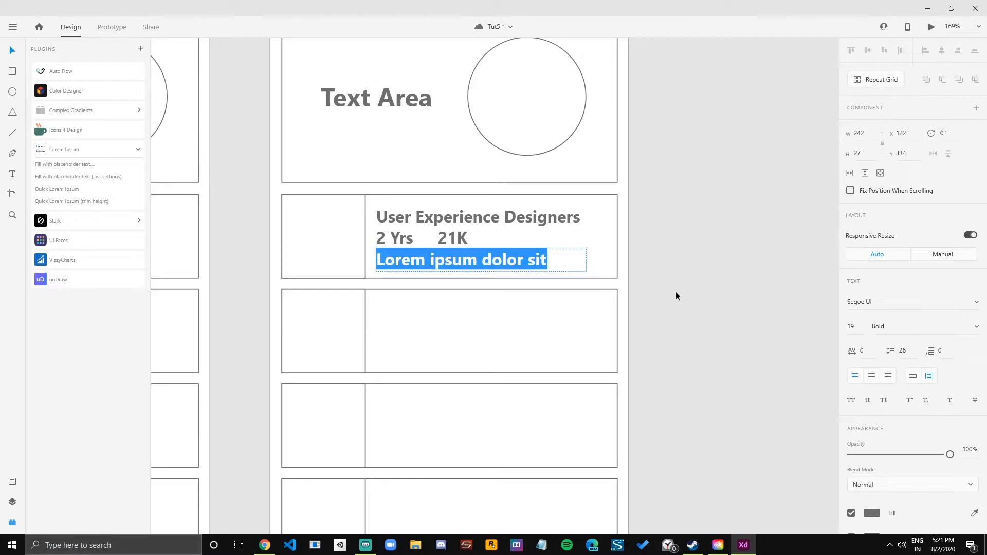
left_click(851, 327)
key("Down")
key("Down")
key("Down")
key("Down")
key("Down")
key("Down")
key("Down")
key("Down")
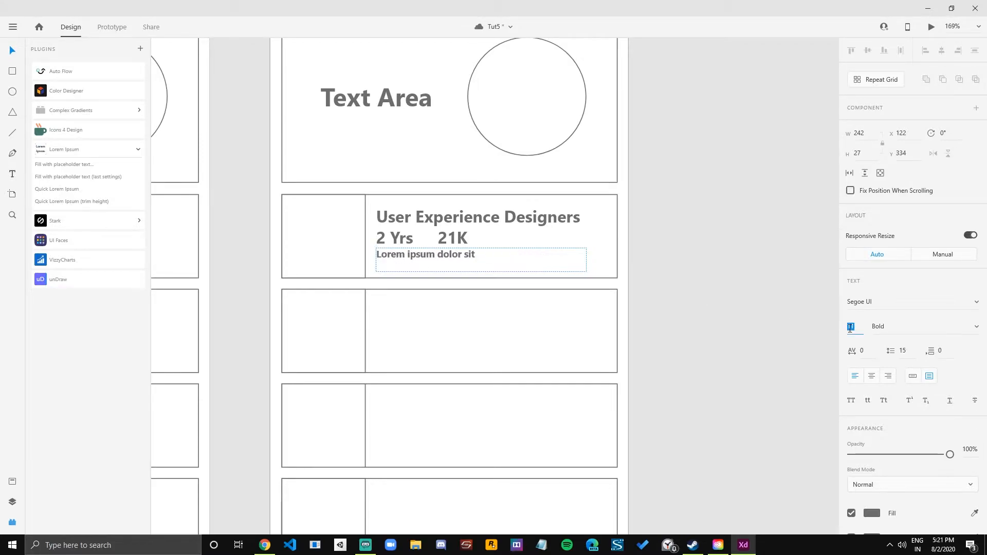
Set the placeholder text under the "2 Yrs" line to font size 13 and Regular weight.
key("Up")
key("Up")
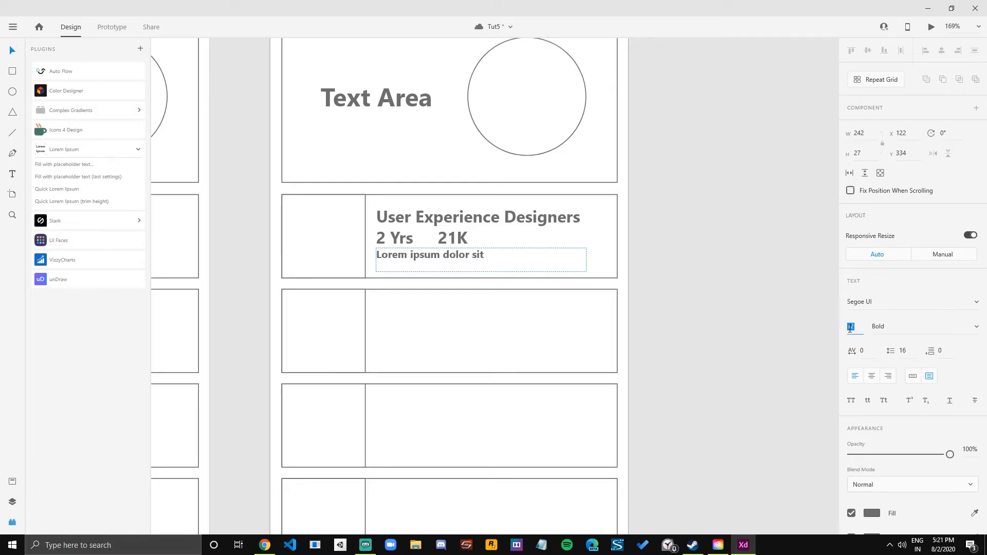
key("Return")
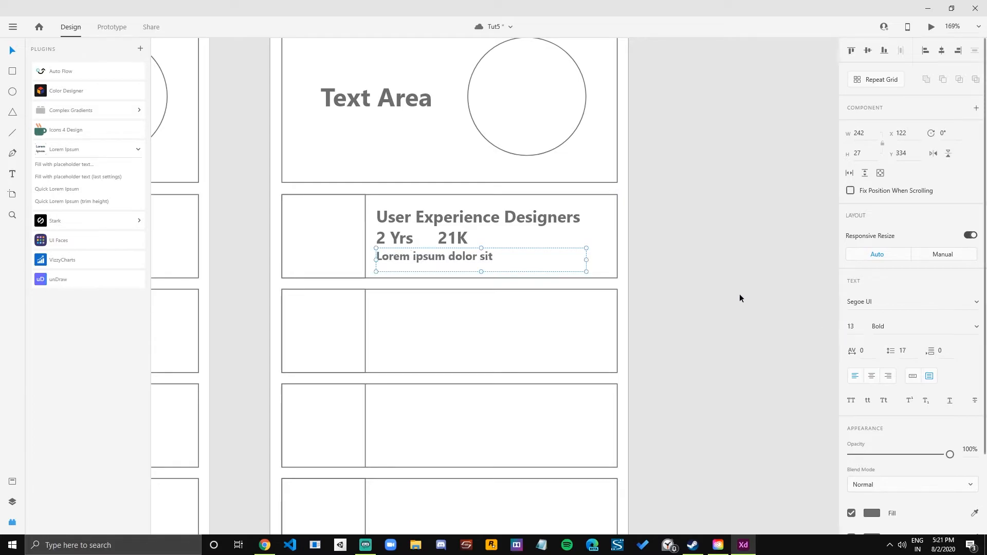
key("ctrl+b")
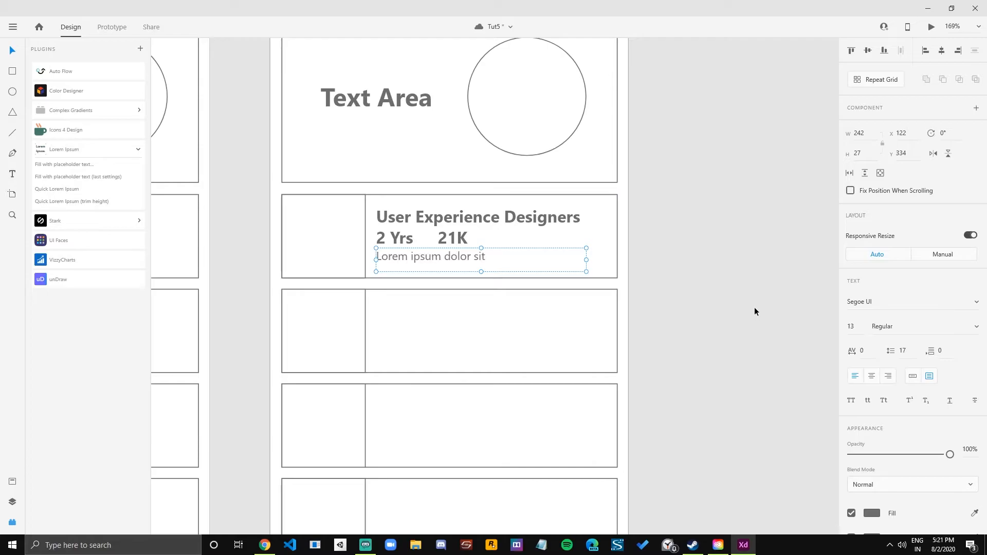
Refill the description box using the Lorem Ipsum plugin and nudge it slightly down, away from the "2 Yrs" line.
key("Return")
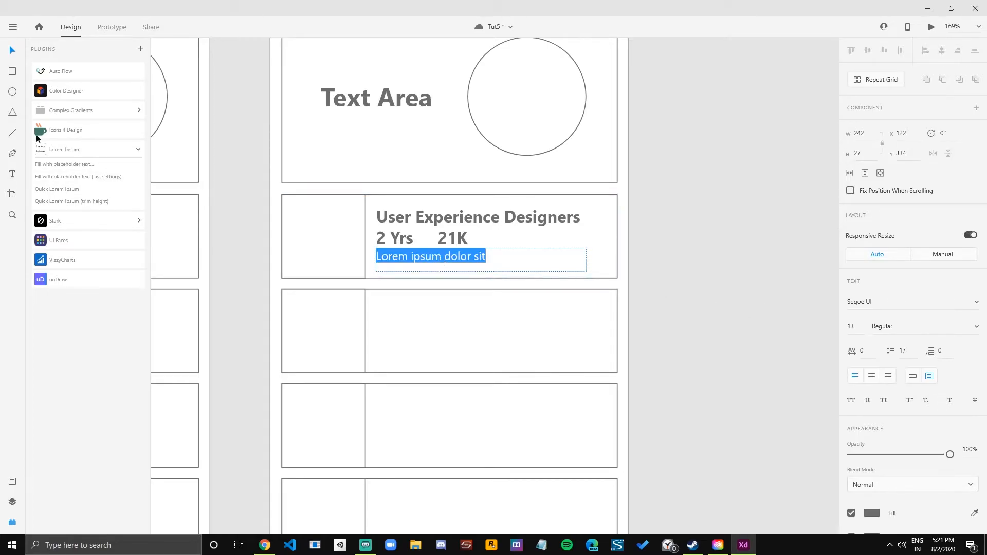
left_click(63, 164)
left_click(561, 341)
key("Down")
key("Down")
key("Down")
key("Down")
key("Down")
key("Down")
key("Down")
key("Down")
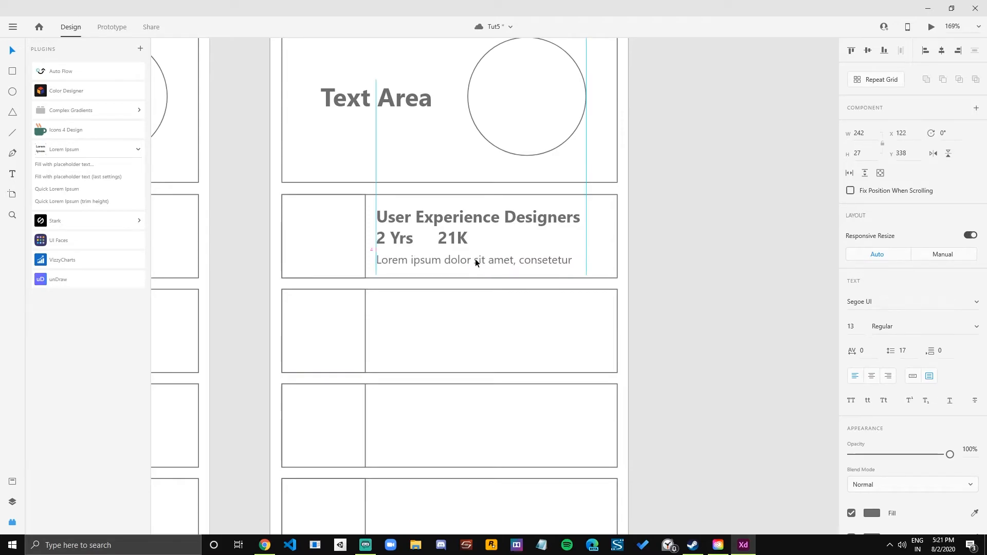
Extend the "21K" salary text to read "21K/Year".
left_click(393, 239)
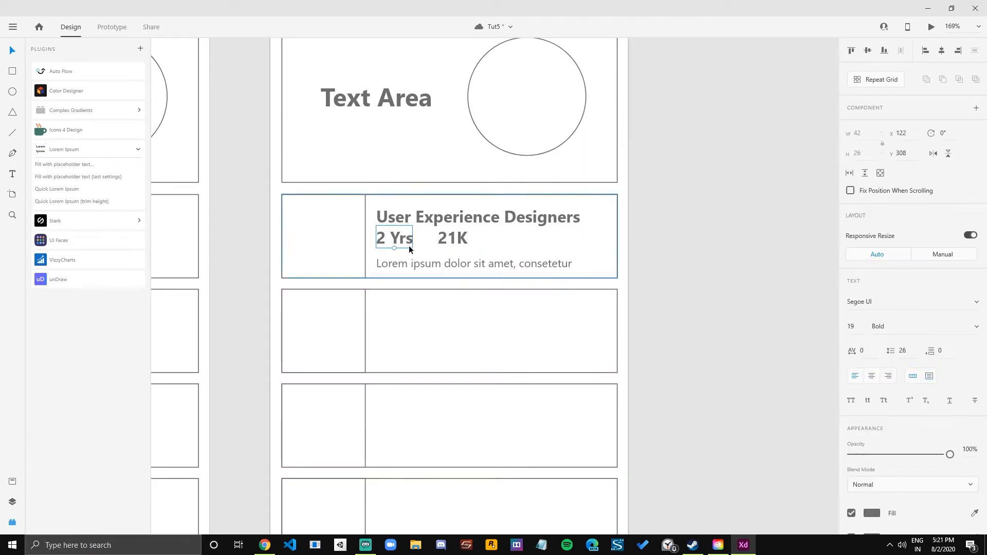
left_click(460, 265)
left_click(455, 226)
left_click_drag(428, 225, 452, 247)
left_click(404, 245)
left_click(451, 247, "shift")
left_click(622, 268)
double_click(452, 247)
left_click(462, 246)
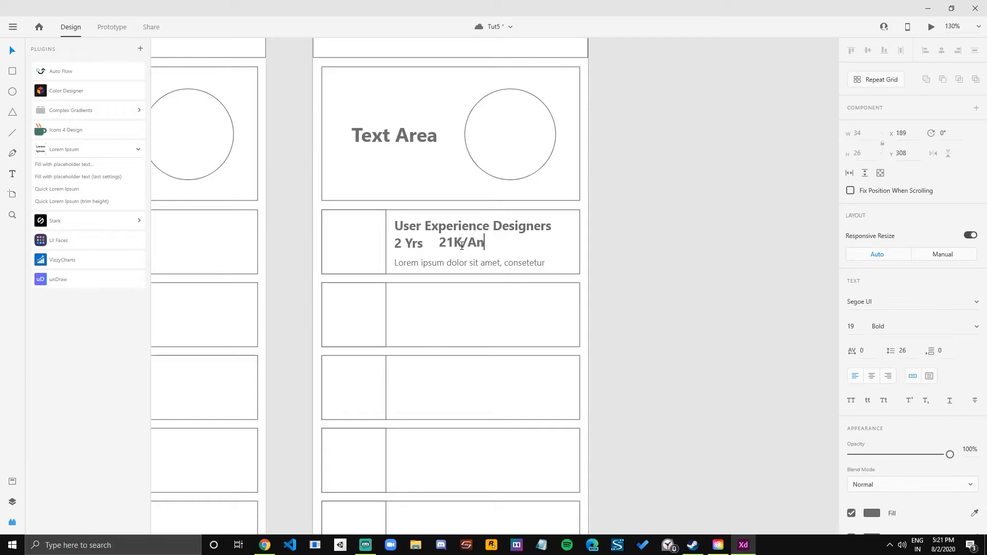
type("/Yera")
key("Escape")
key("ctrl+1")
Scale the "User Experience Designers" title down to font size 17.
left_click(427, 226)
scroll(445, 229, "up", 2)
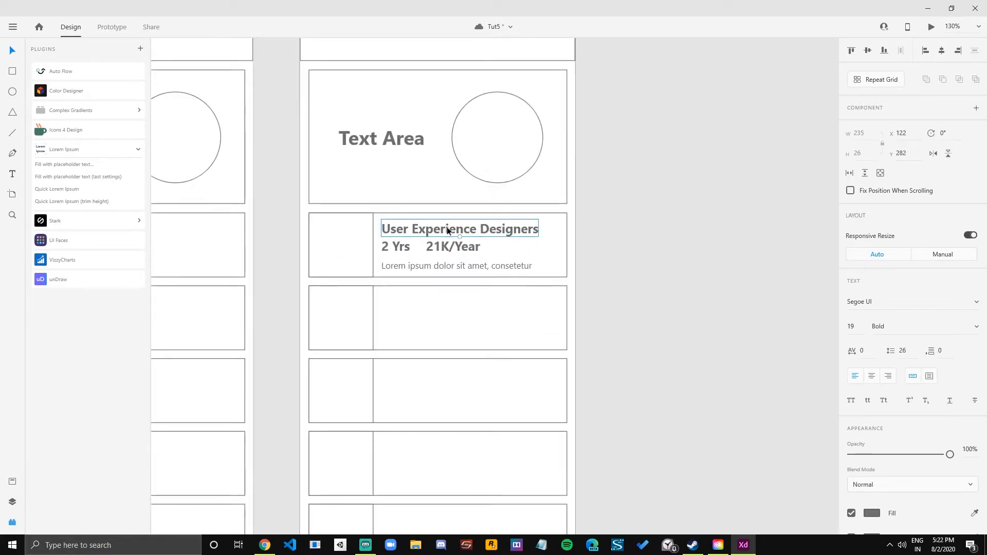
left_click_drag(459, 237, 432, 223)
scroll(431, 230, "up", 3)
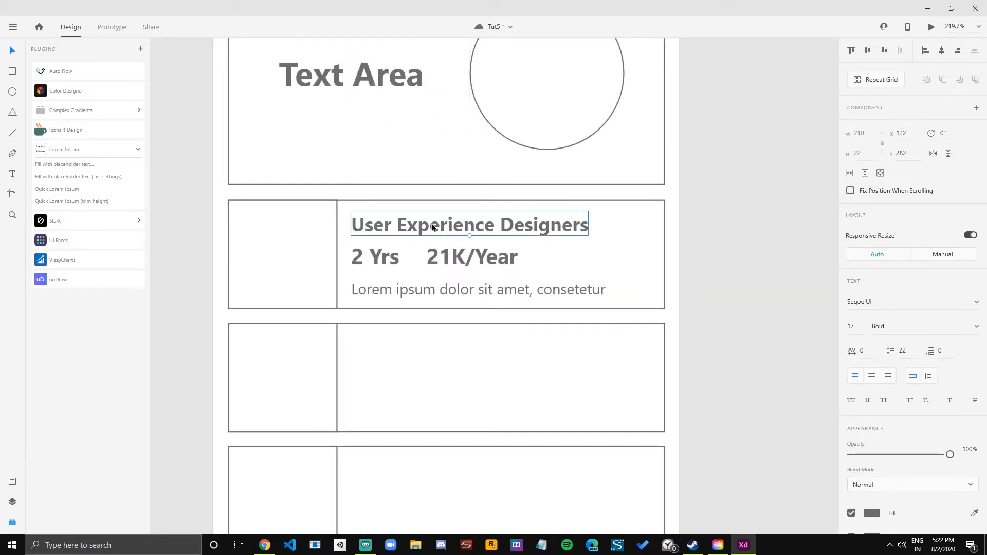
Scale the "2 Yrs" text down to font size 16 and the "21K/Year" text to font size 15.
left_click(377, 258)
left_click_drag(375, 270, 374, 265)
left_click(471, 260)
left_click_drag(471, 259, 454, 262)
left_click(372, 261)
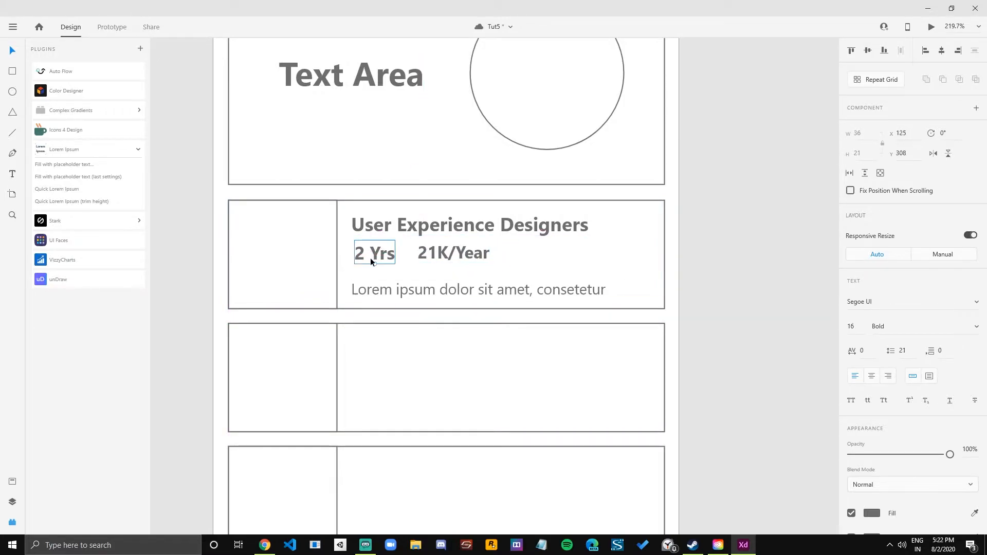
Try to set the "2 Yrs" text to font size 15, and move the "21K/Year" text to about X 186, Y 310.
double_click(371, 260)
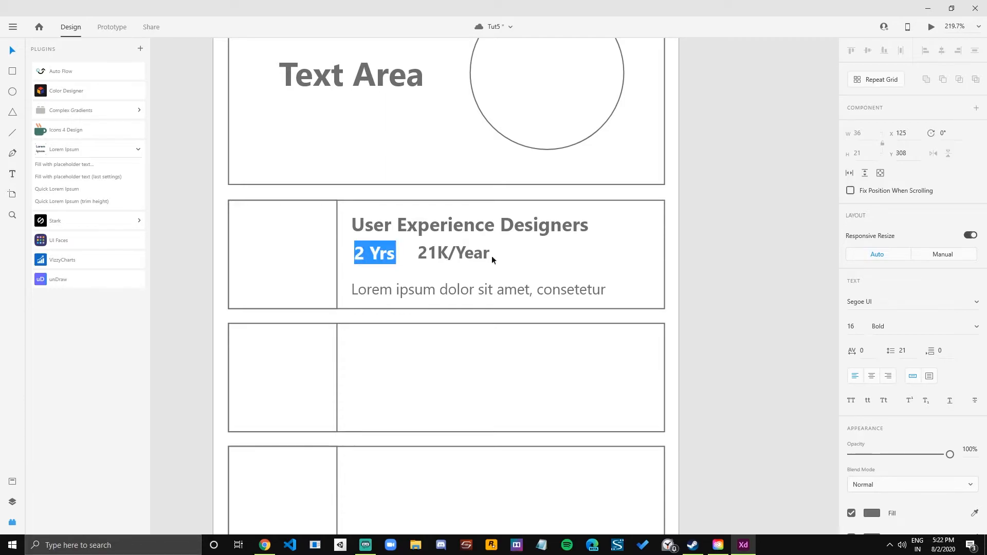
left_click(851, 328)
type("15")
key("Return")
left_click(468, 262)
left_click(856, 332)
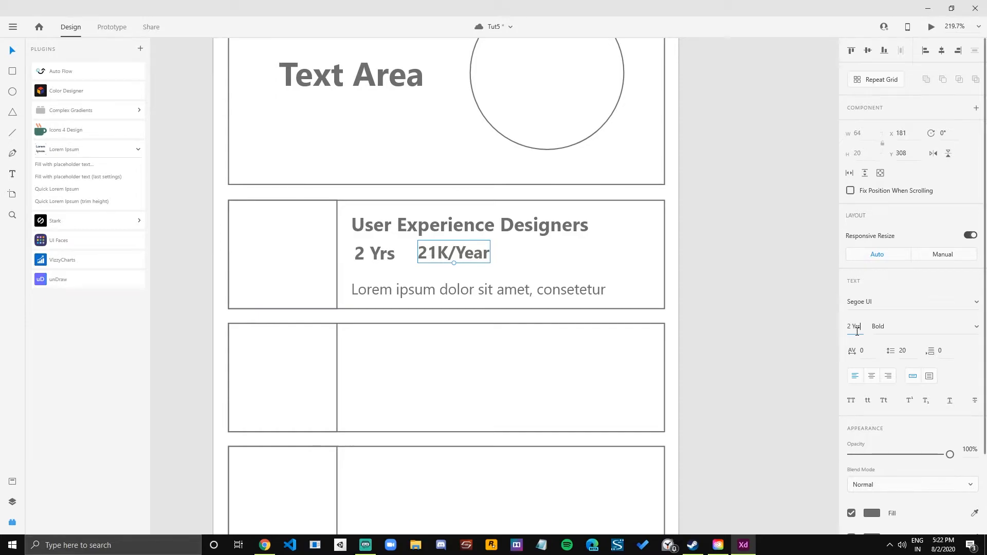
left_click_drag(442, 253, 446, 255)
Duplicate the "Listing – 2" artboard.
scroll(446, 256, "down", 5)
left_click_drag(617, 271, 539, 233)
left_click(604, 222)
left_click(389, 216)
scroll(514, 199, "down", 2)
left_click_drag(600, 199, 568, 230)
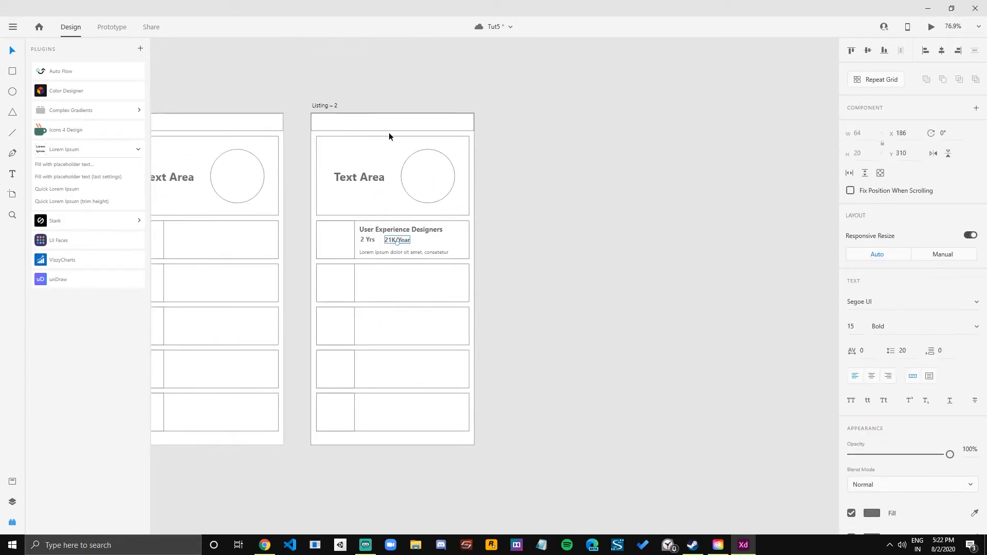
left_click(320, 106)
key("ctrl+d")
left_click_drag(621, 210, 535, 191)
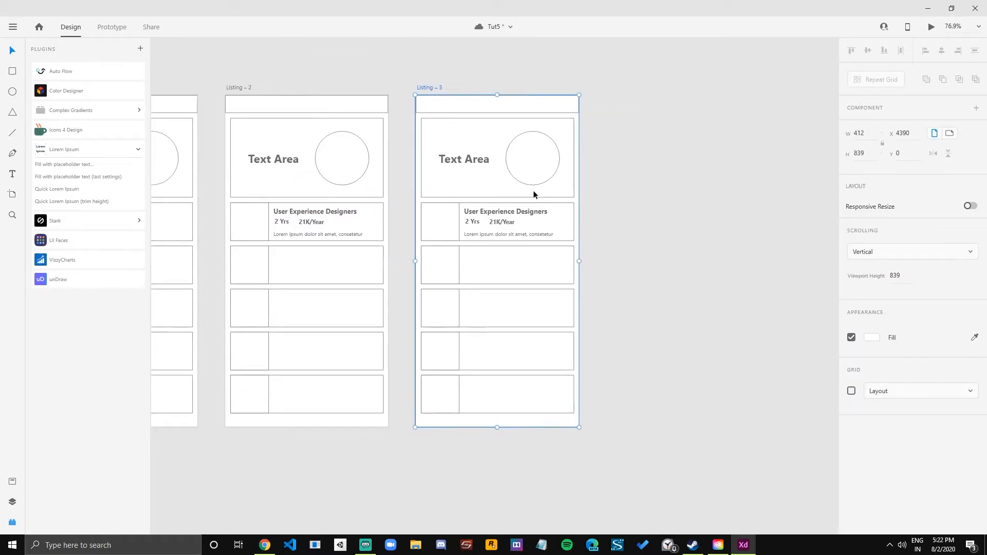
Change the "2 Yrs" and "21K/Year" texts on the duplicated artboard to Regular weight.
scroll(536, 191, "up", 3)
left_click(471, 240)
left_click(378, 238, "shift")
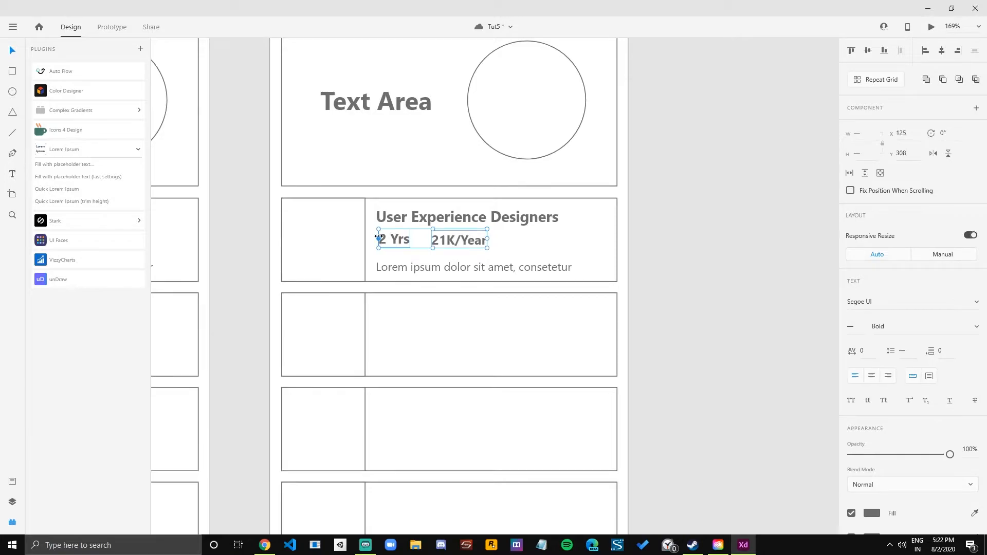
left_click(698, 262)
Set the "User Experience Designers" title to font size 14.
left_click(468, 216)
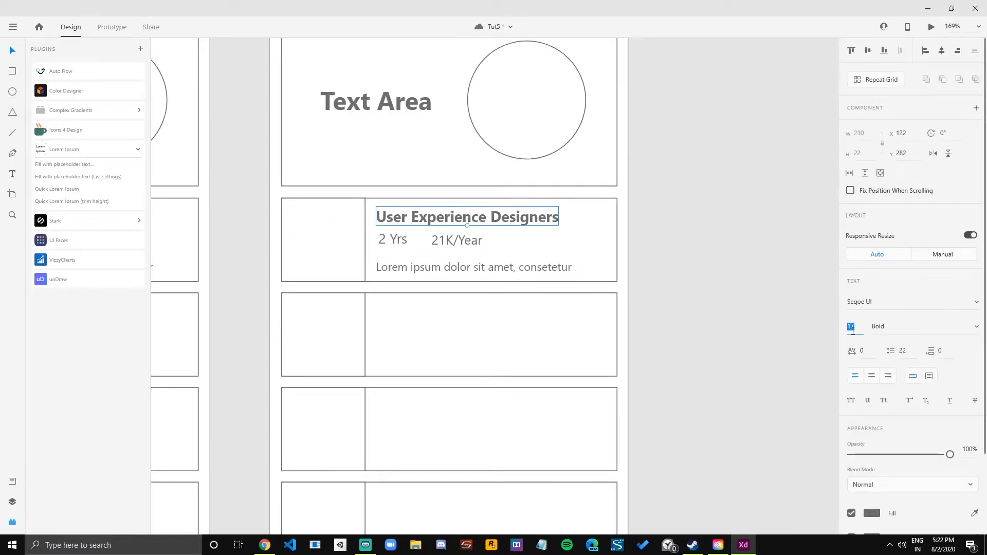
type("1")
key("Tab")
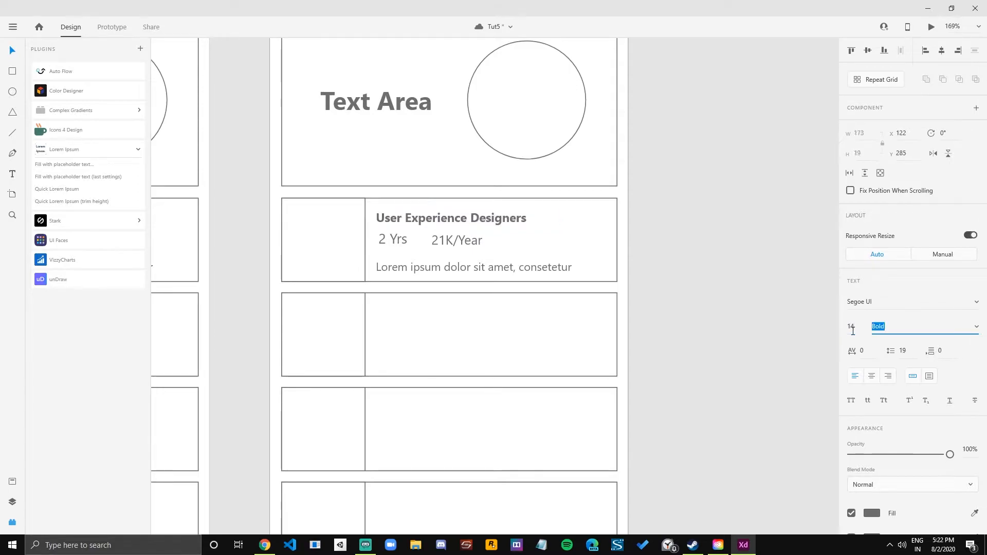
left_click(782, 289)
Set the "2 Yrs" and "21K/Year" texts to font size 12 and make them Bold.
left_click(400, 240)
left_click(474, 240, "shift")
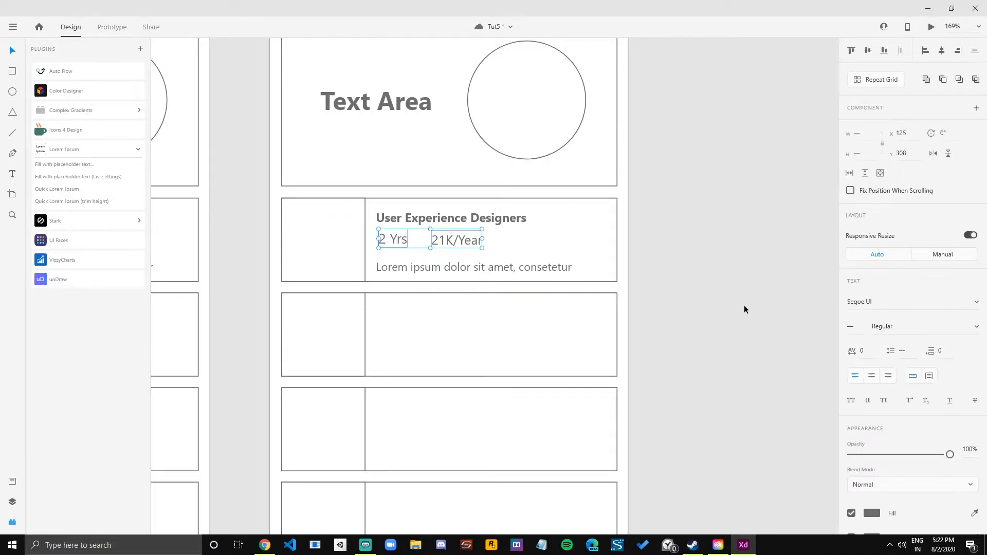
left_click(851, 327)
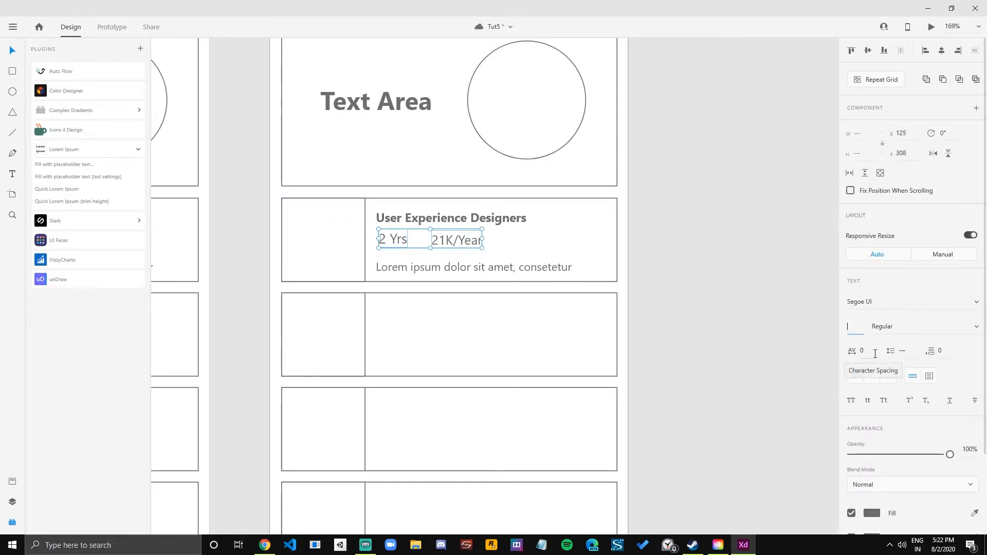
type("122")
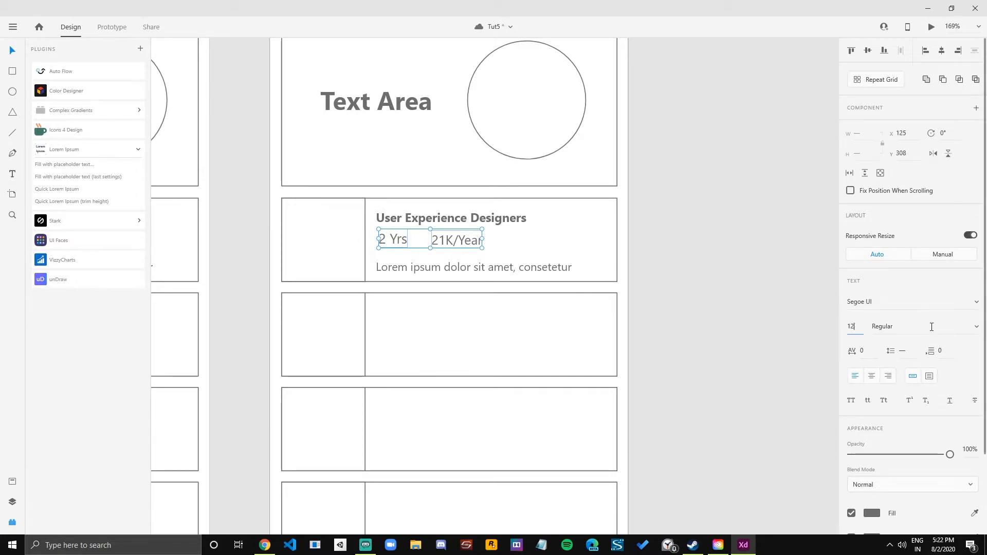
key("Return")
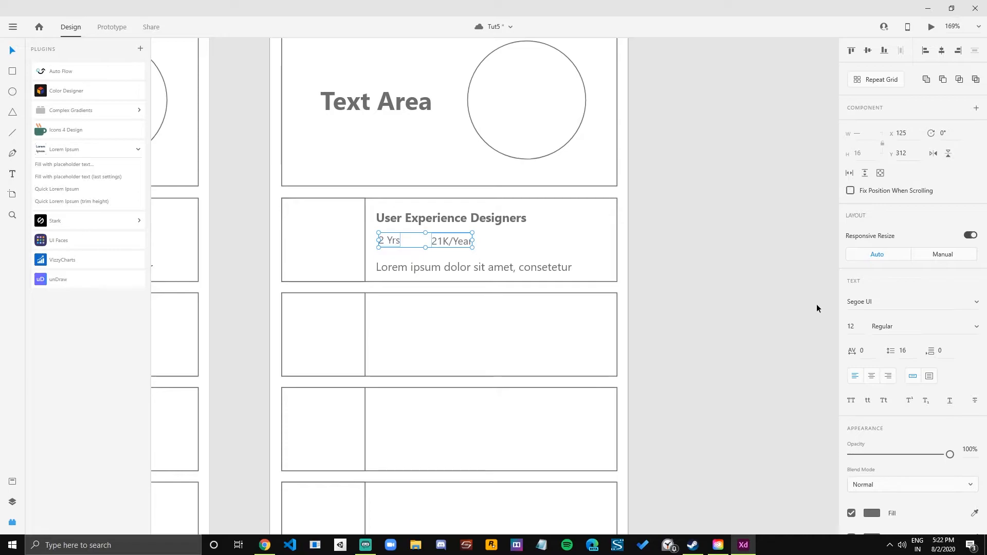
key("ctrl+b")
Move the "21K/Year" text closer to the "2 Yrs" text.
left_click(737, 277)
left_click(391, 240)
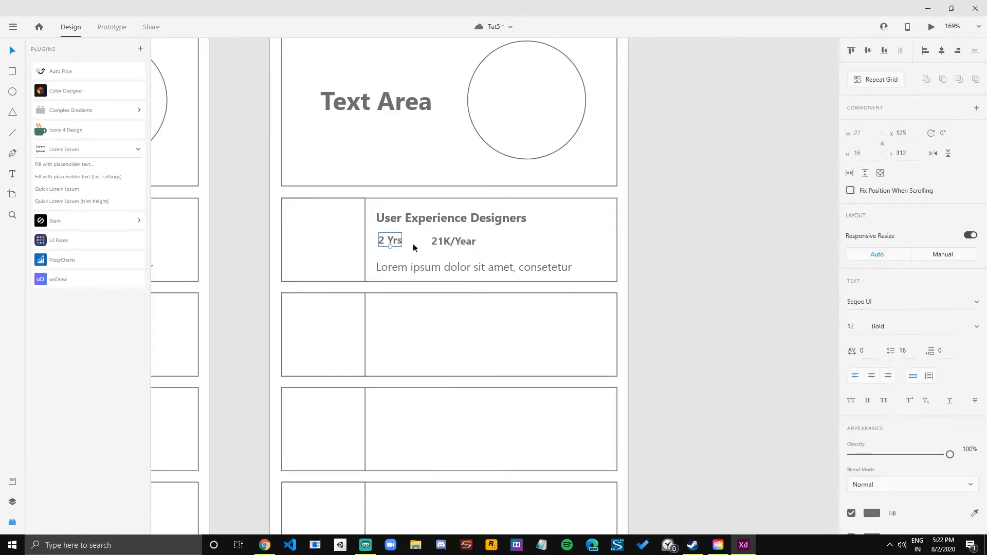
left_click_drag(445, 245, 440, 243)
Set the "2 Yrs" and "21K/Year" texts to font size 13 and align them under the title, starting at X 122, Y 311.
left_click(391, 240, "shift")
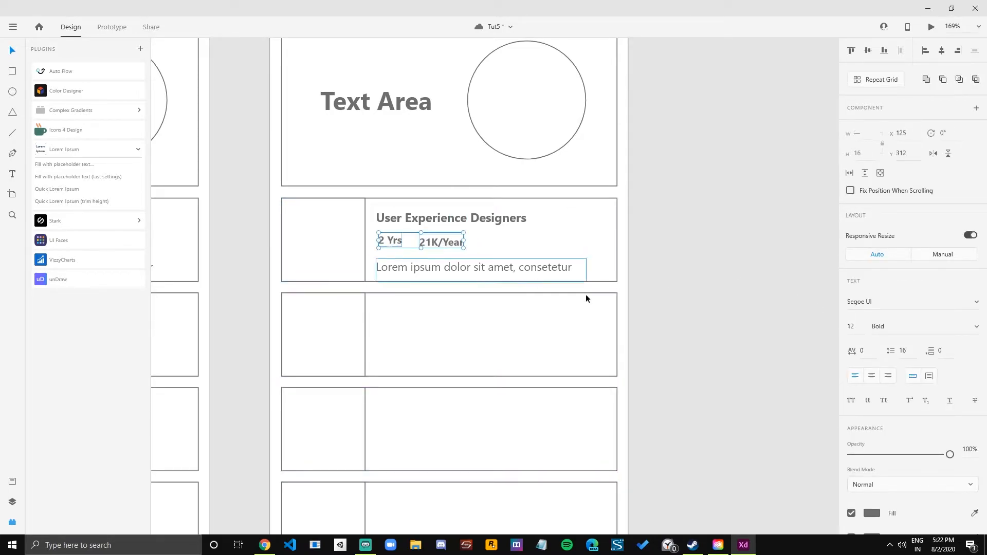
left_click(854, 326)
type("143")
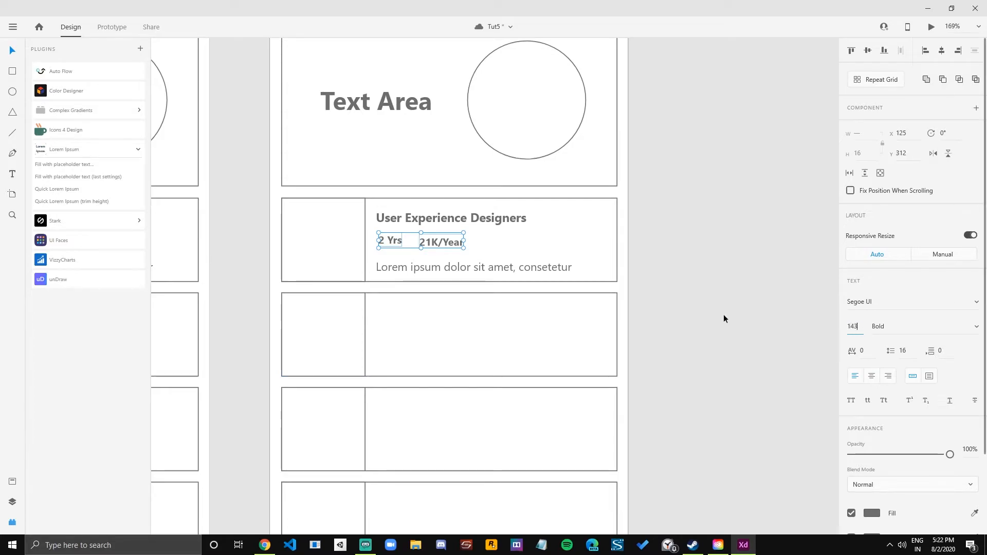
key("BackSpace")
key("BackSpace")
type("2")
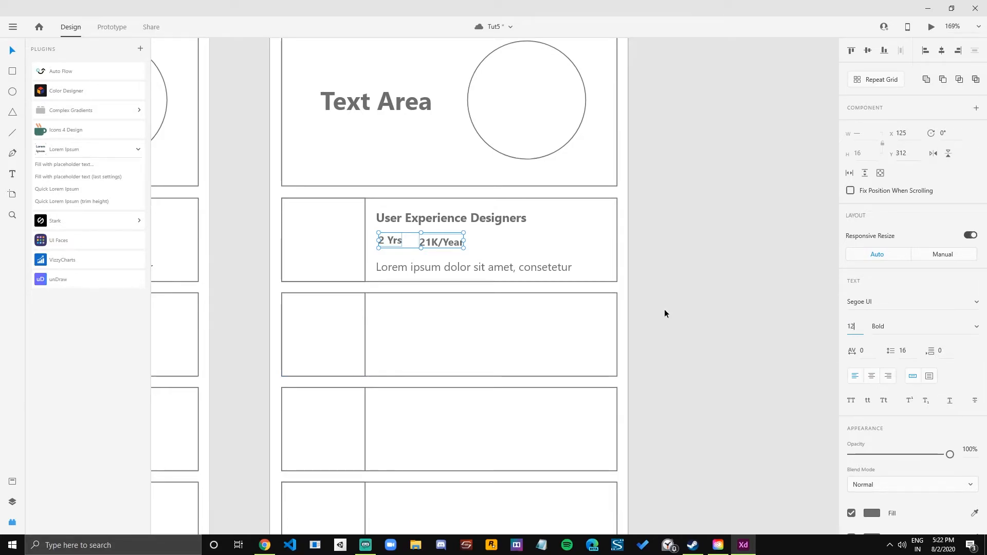
key("Return")
left_click(548, 290)
left_click_drag(444, 245, 443, 239)
left_click(397, 240, "shift")
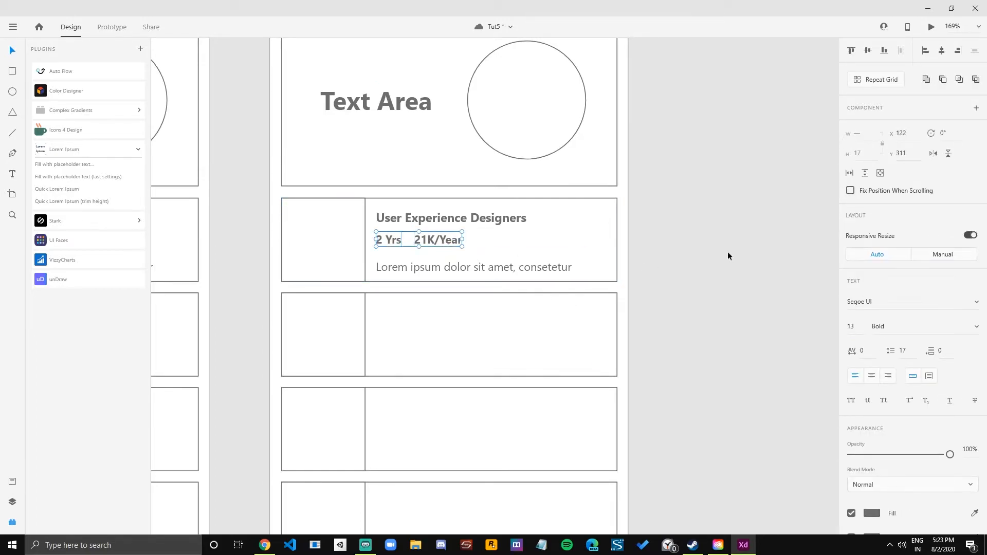
Move the lorem ipsum description line slightly up to Y 339, keeping it aligned with the texts above.
left_click(726, 256)
left_click(390, 242)
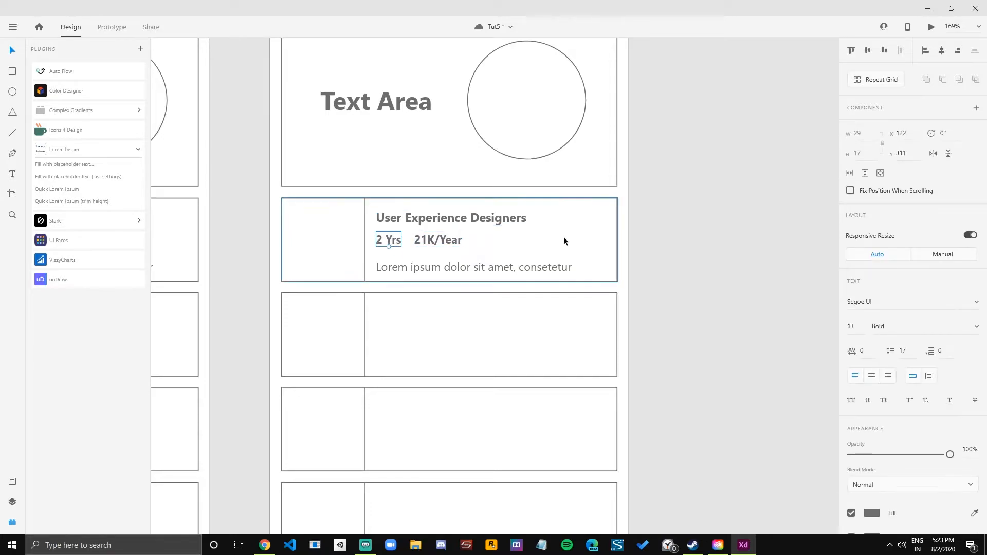
left_click(686, 239)
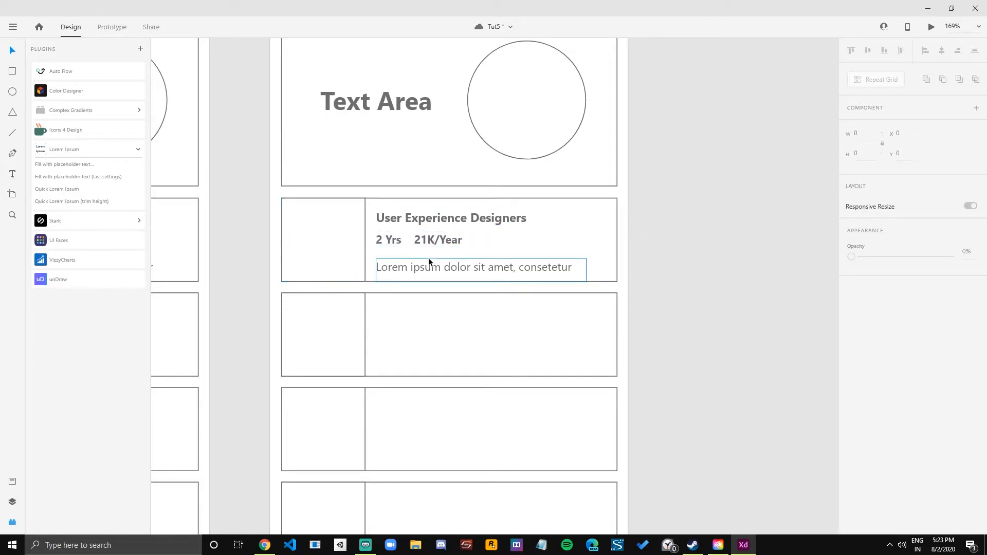
left_click_drag(430, 264, 430, 261)
left_click(406, 218)
left_click(395, 242, "shift")
left_click(434, 239, "shift")
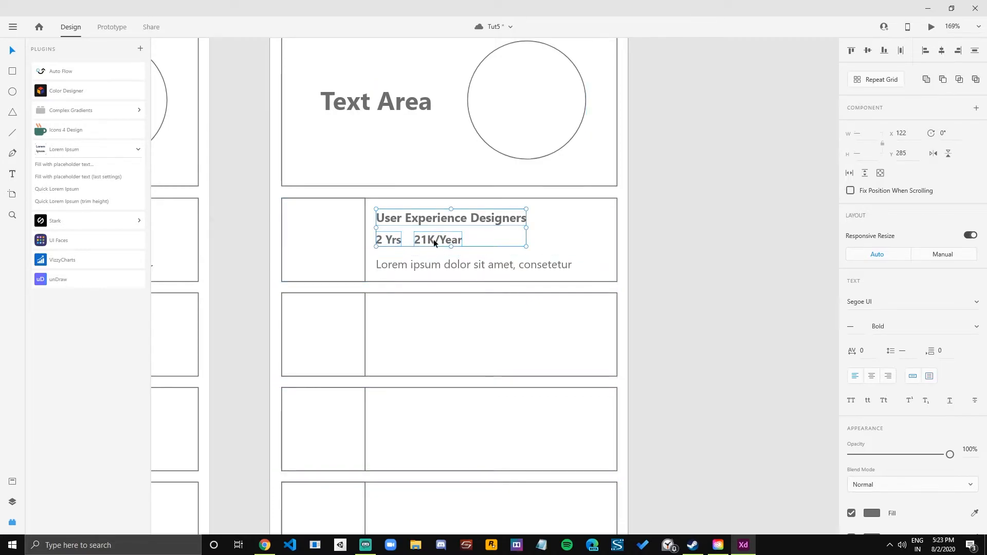
left_click(690, 242)
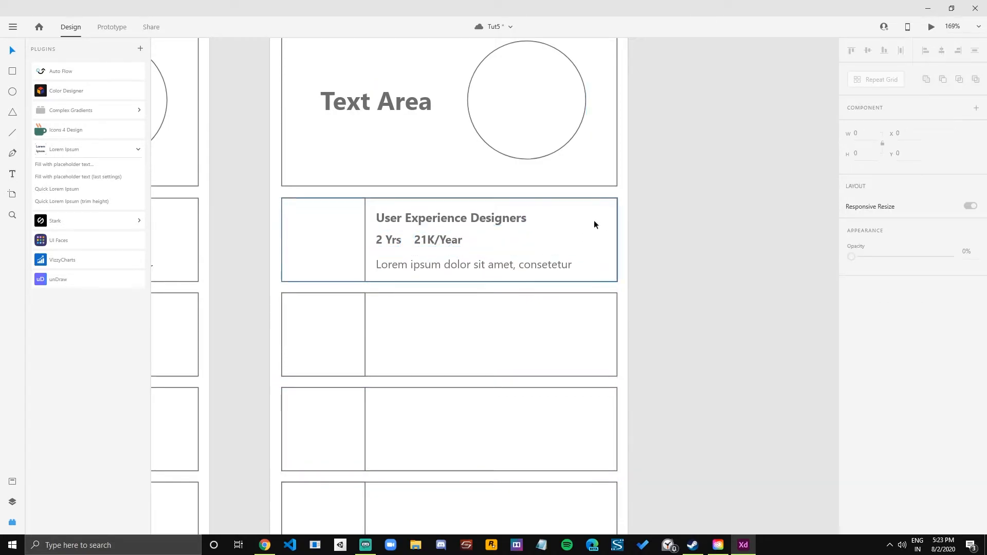
Change the "2 Yrs" and "21K/Year" texts below the job title to Regular weight.
scroll(499, 221, "up", 1)
scroll(498, 222, "down", 2)
scroll(498, 222, "up", 1)
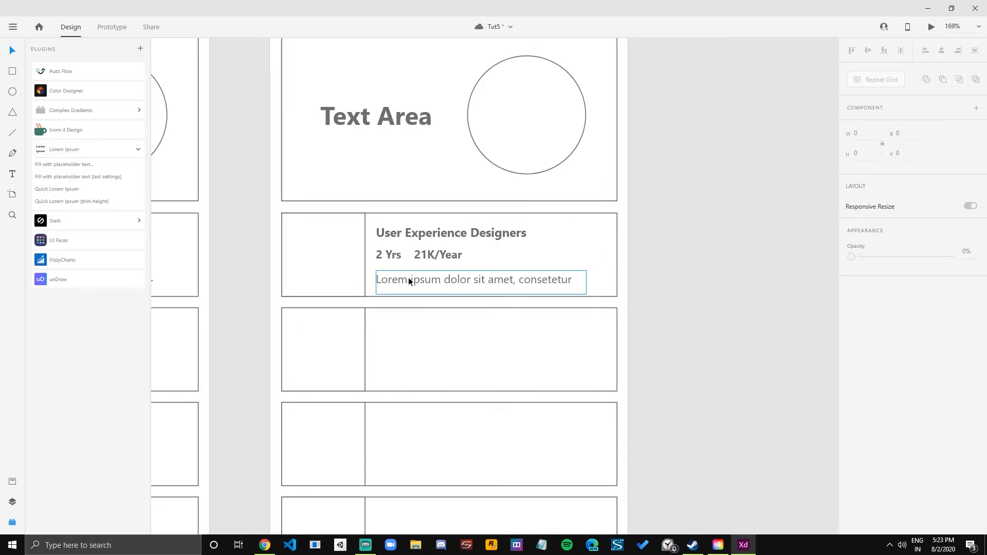
left_click(386, 231)
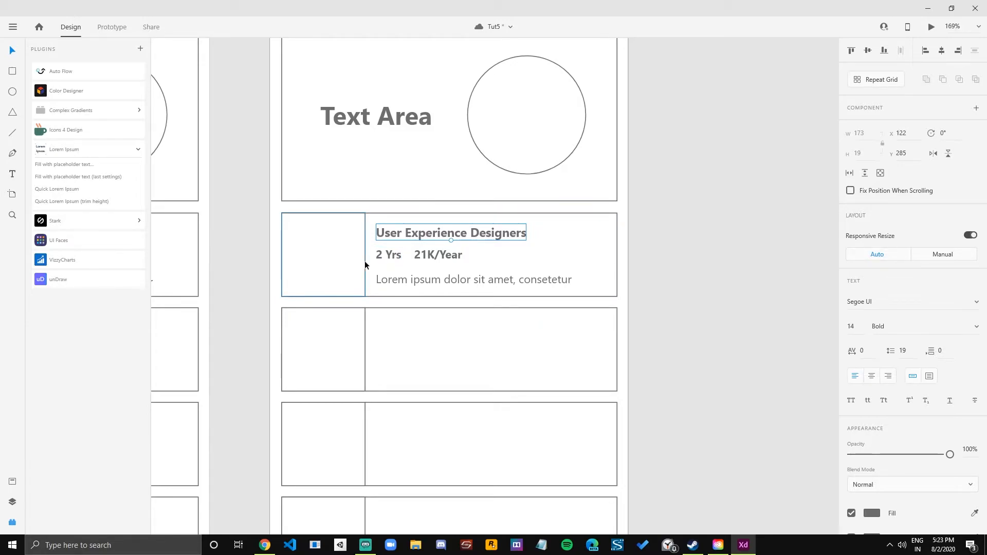
left_click(394, 256)
left_click(432, 255, "shift")
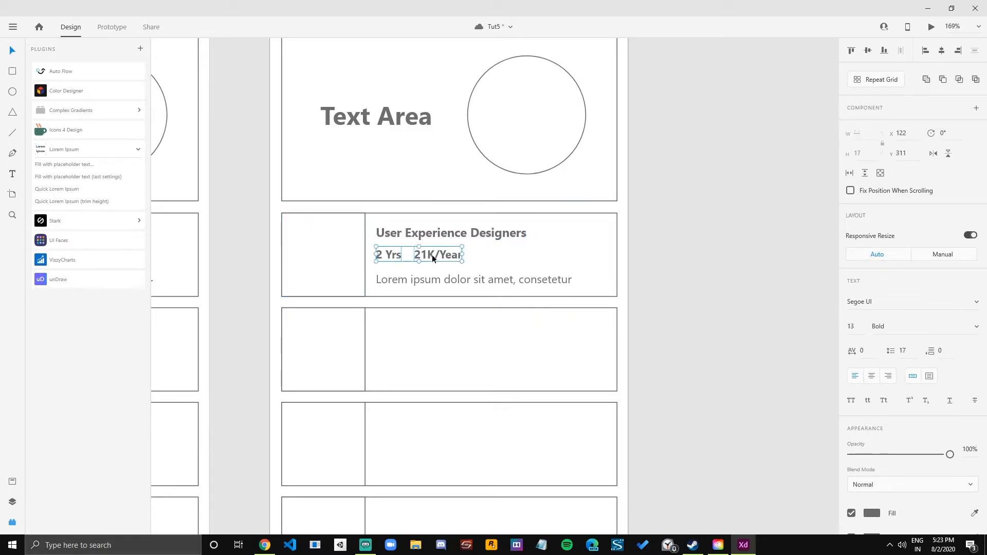
key("ctrl+b")
Lower the opacity of the lorem ipsum description line in the first job card to 72%.
left_click(418, 282)
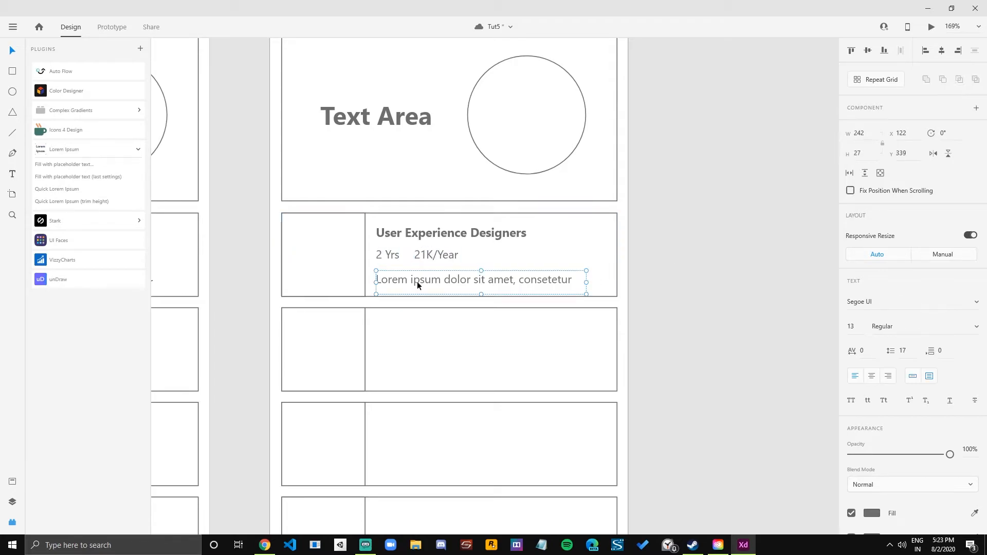
left_click(377, 252)
left_click(438, 253, "shift")
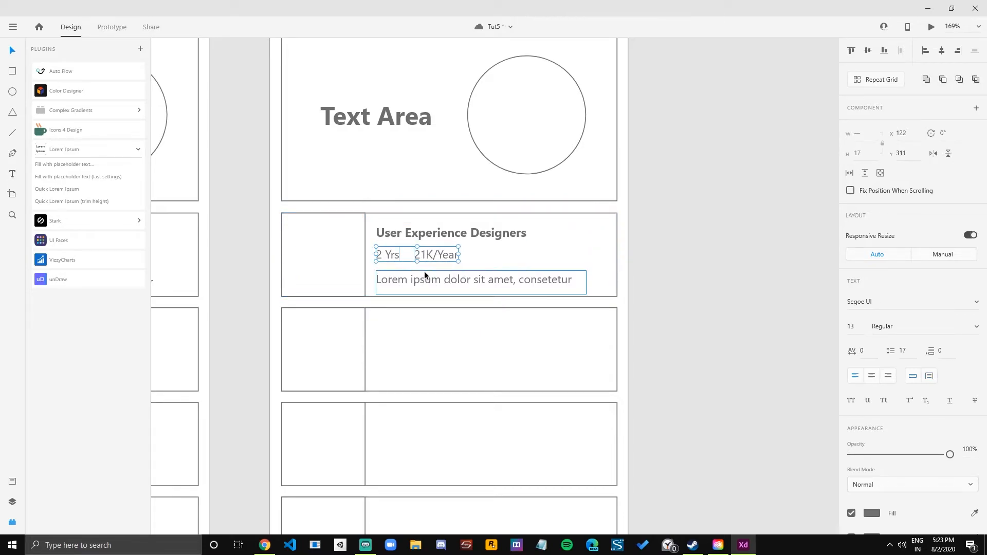
left_click(421, 280)
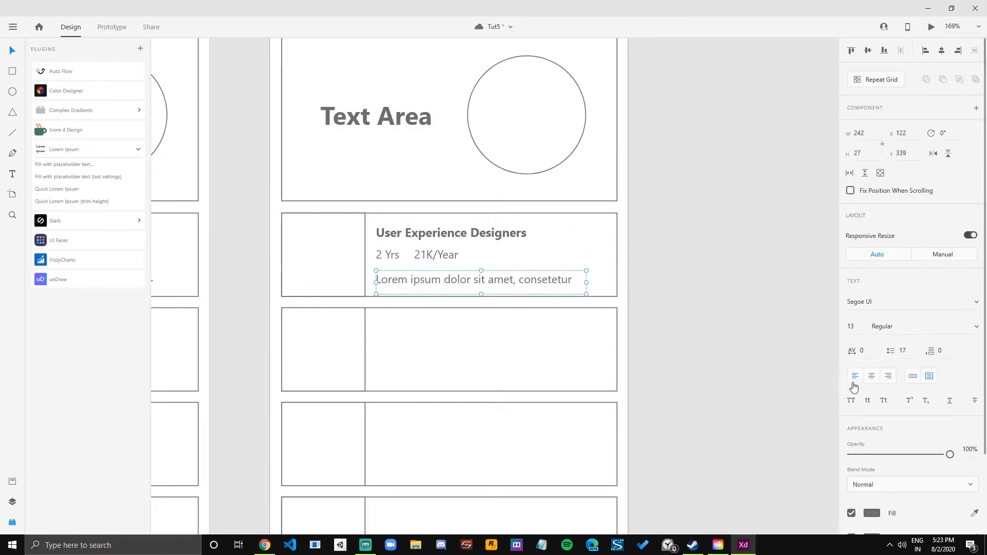
left_click_drag(949, 454, 921, 458)
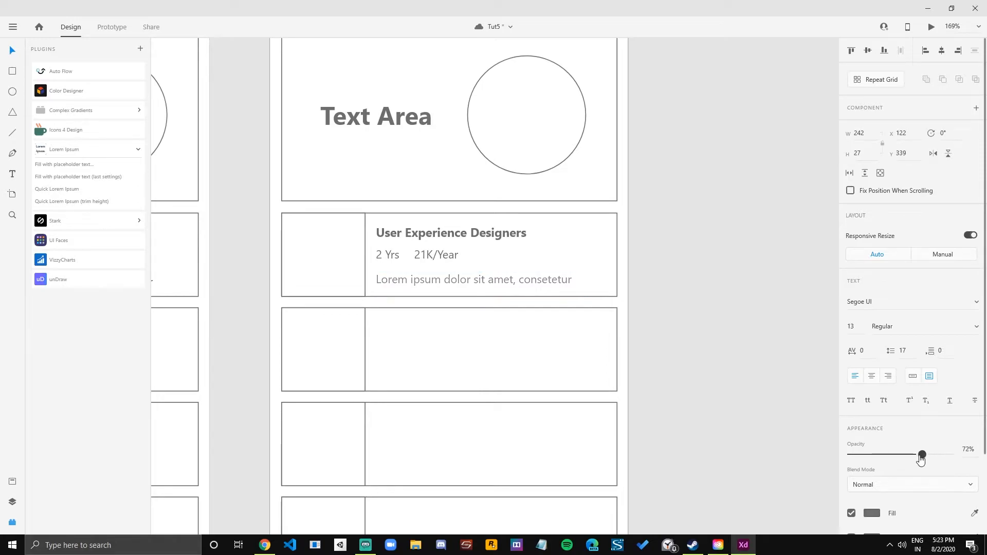
left_click(686, 314)
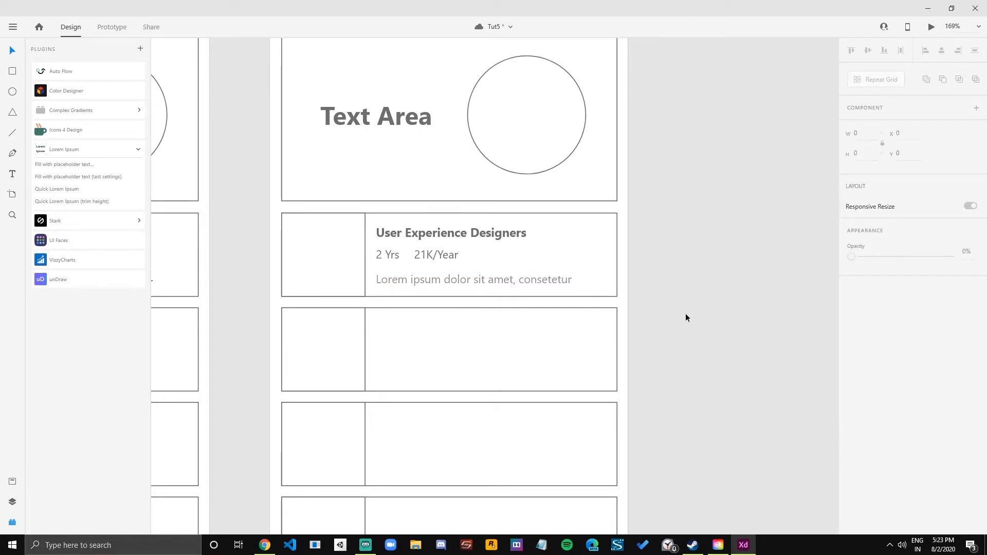
Shorten the lorem ipsum description's text box to a height of 21.
left_click(433, 273)
left_click_drag(482, 295, 482, 289)
left_click(729, 289)
left_click(427, 279)
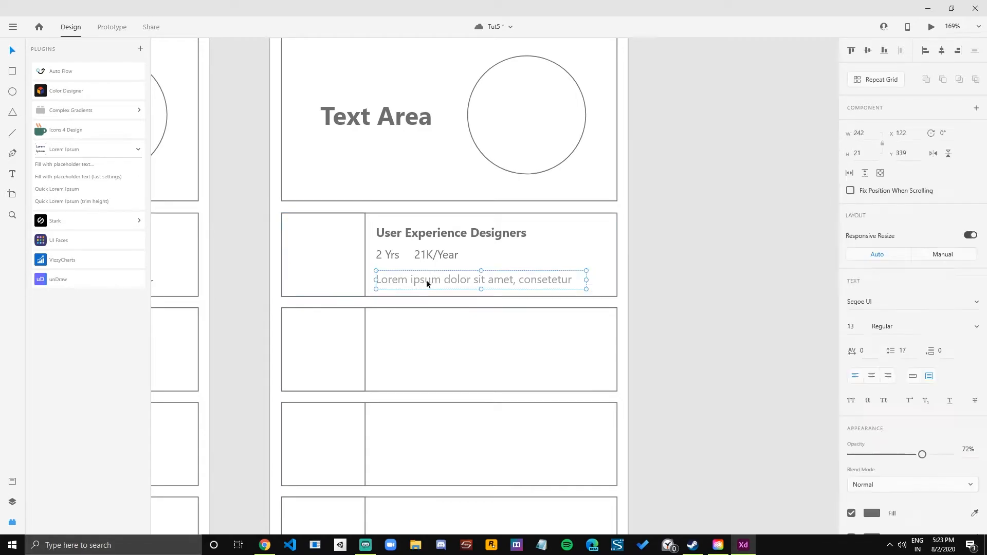
left_click(422, 255)
left_click(383, 257, "shift")
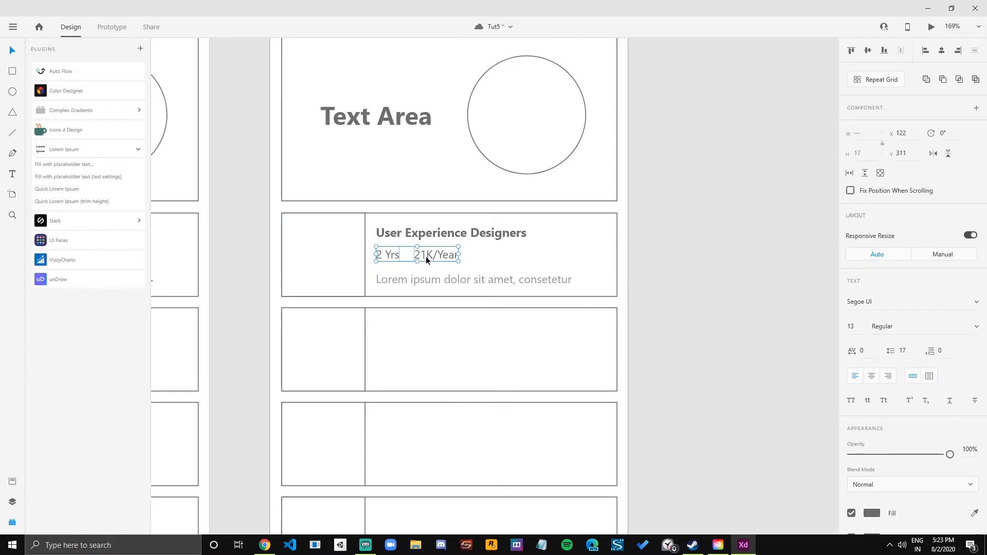
left_click(412, 279)
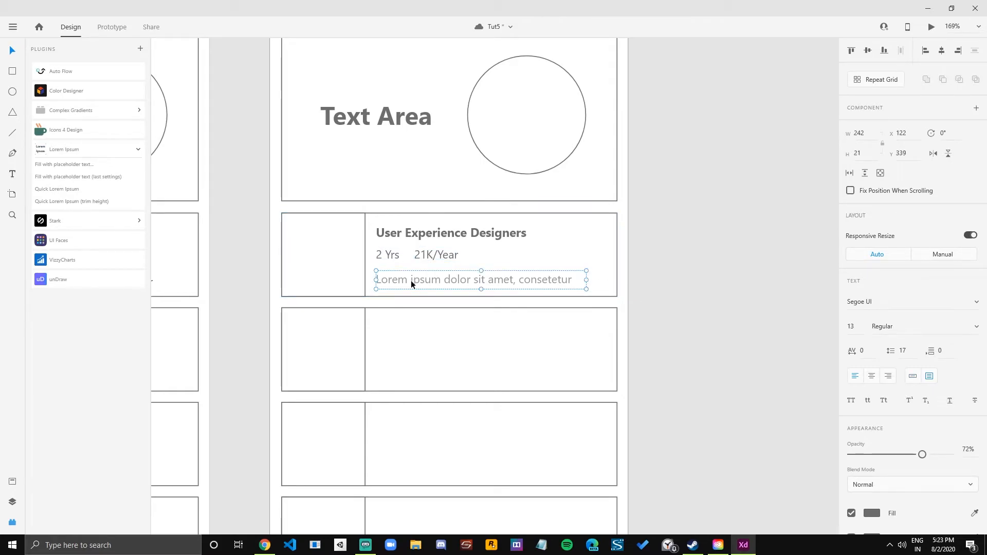
Duplicate the Listing – 3 artboard and delete the lorem ipsum description line from the copy's first card.
key("ctrl+1")
left_click(332, 95)
key("ctrl+d")
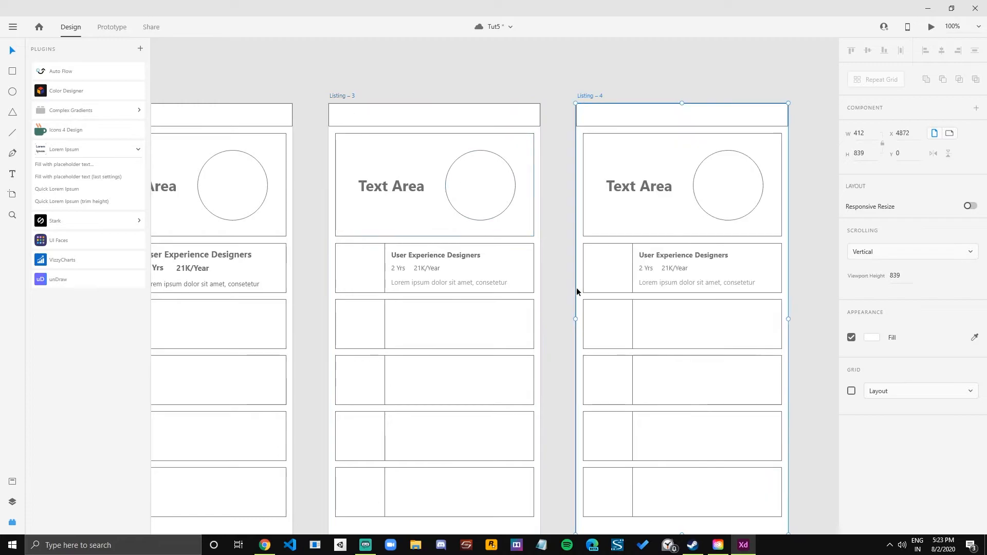
scroll(381, 289, "up", 4)
left_click(447, 261)
key("Delete")
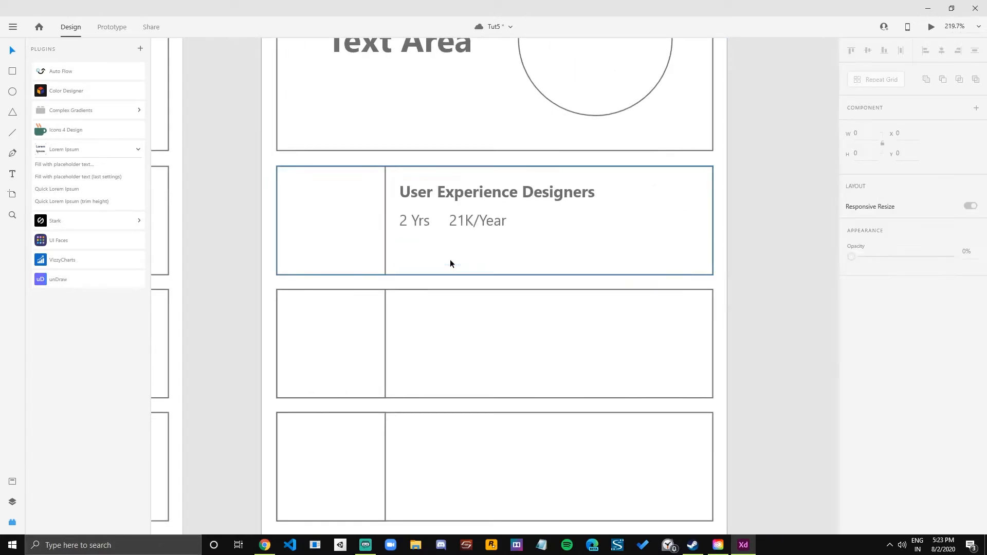
scroll(449, 262, "down", 2)
left_click(459, 234)
double_click(425, 233)
left_click(424, 234, "shift")
left_click_drag(420, 233, 421, 234)
left_click(469, 233)
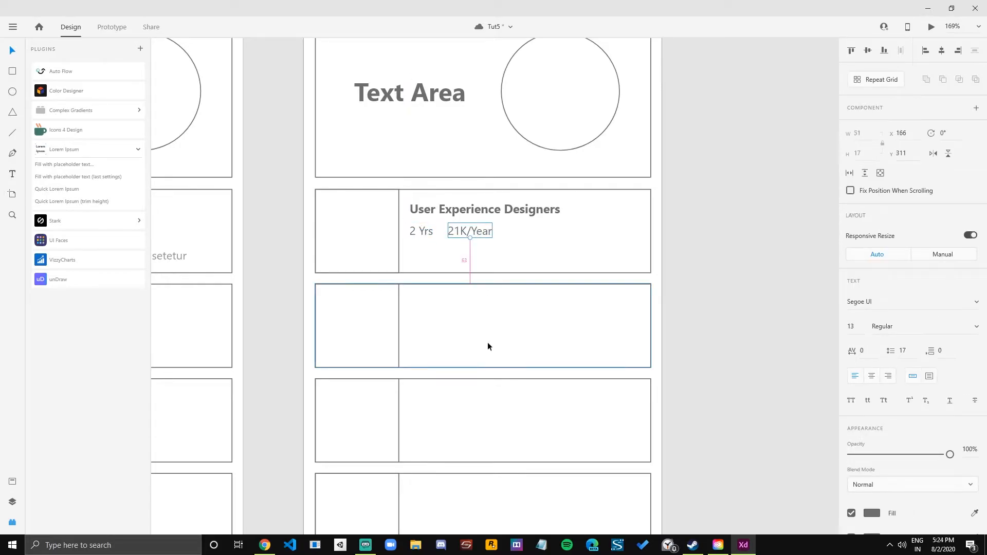
Switch to Chrome, search Google for "job listing" in a new tab and open the Media Listing Analyst job result.
left_click(263, 545)
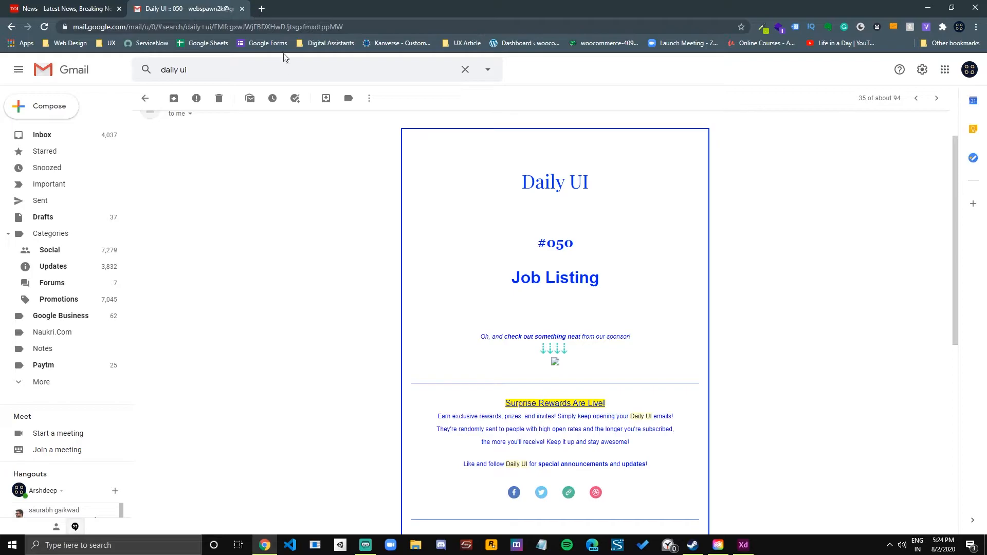
left_click(260, 9)
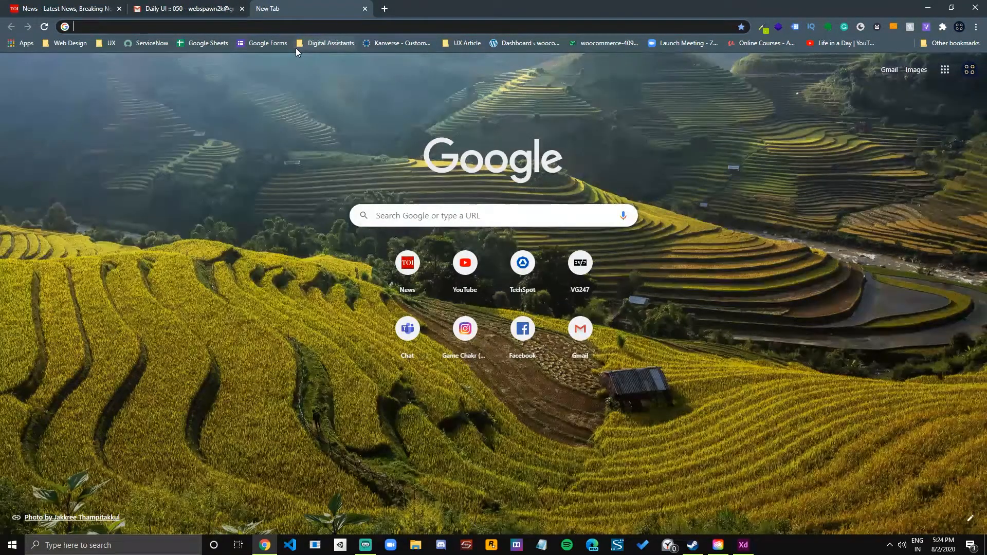
type("job listing")
key("Return")
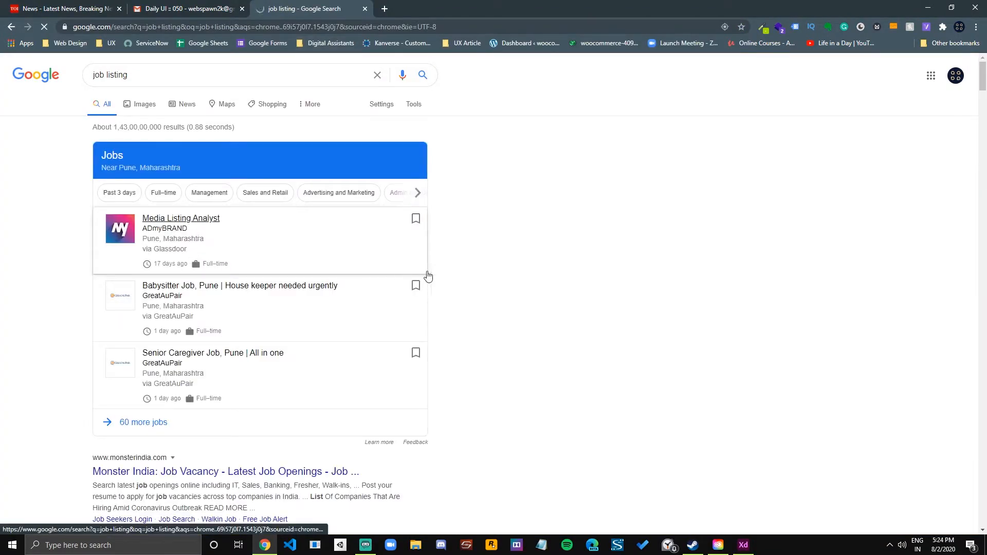
left_click(419, 266)
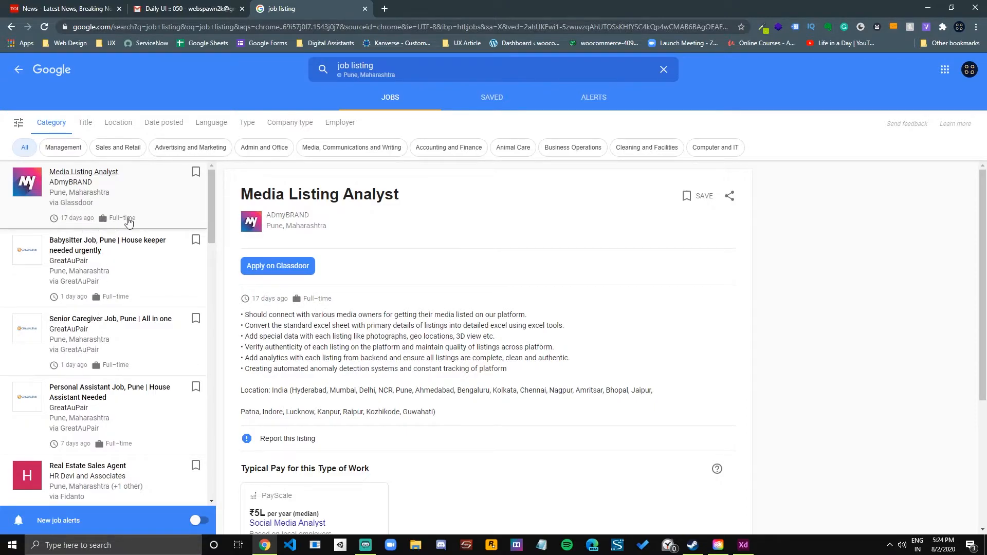
Capture a screen snip of the Media Listing Analyst entry and paste it in Adobe XD beside the Listing – 4 artboard.
key("super+shift+s")
left_click_drag(1, 161, 175, 226)
key("alt+Tab")
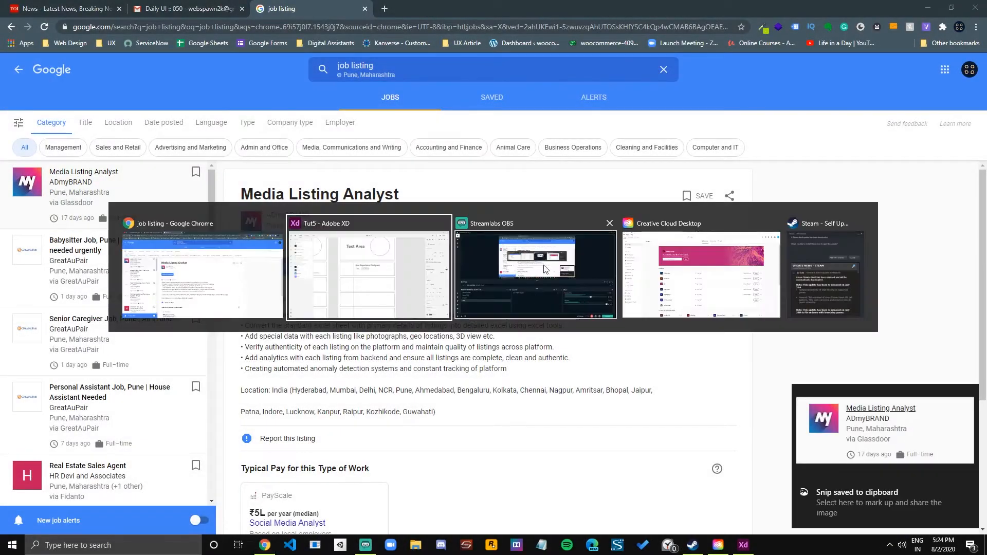
key("ctrl+v")
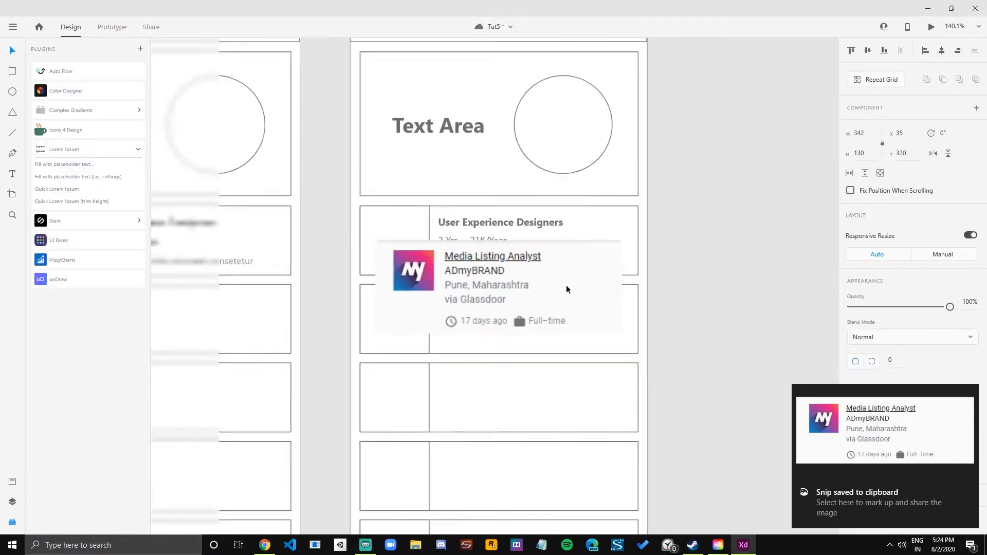
left_click_drag(337, 301, 645, 181)
left_click_drag(542, 285, 576, 277)
left_click(592, 268)
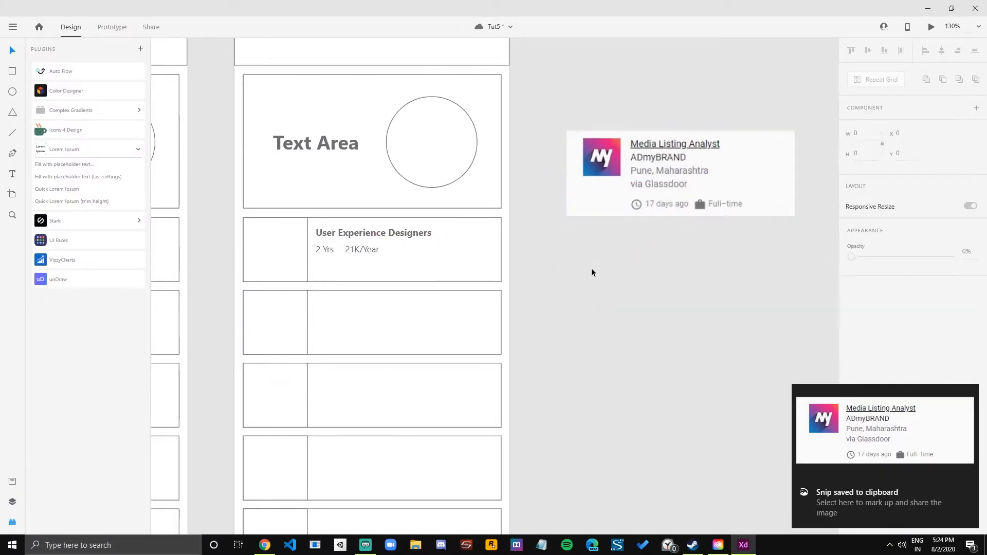
Replace the "21K/Year" text in the Listing – 4 job card with "Pune".
double_click(326, 249)
double_click(360, 251)
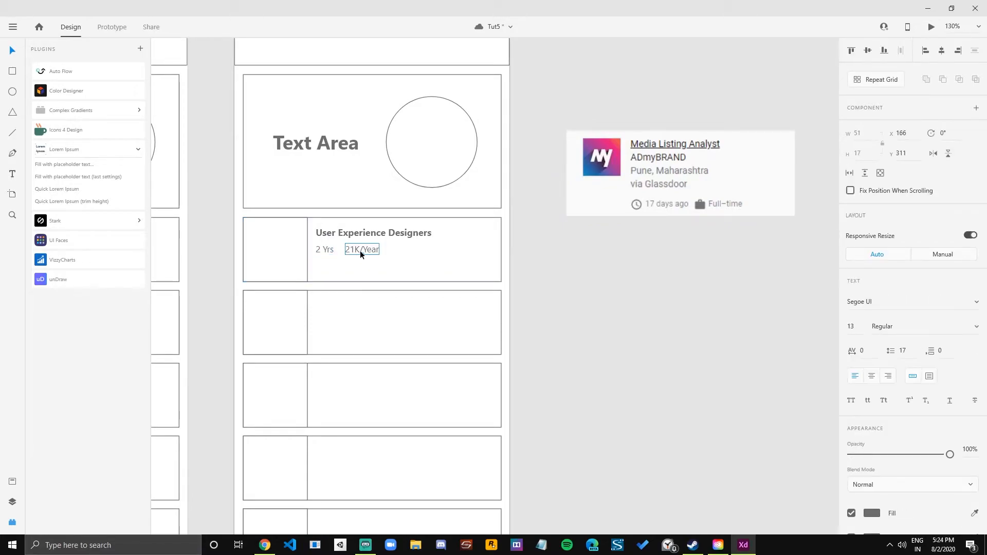
type("Pune")
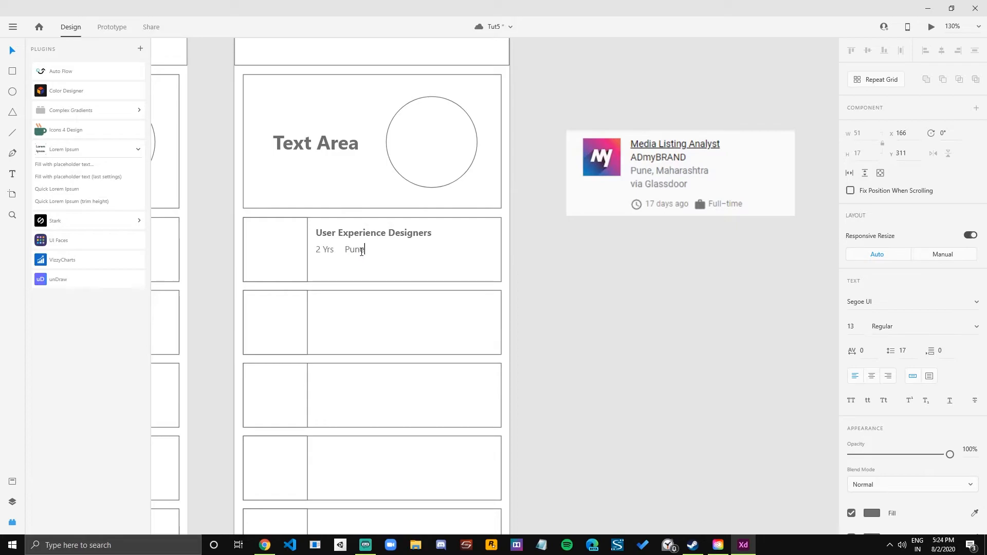
key("Escape")
Duplicate the "Pune" text to its right at X 212 and change the copy's wording to "Full-Time".
left_click_drag(357, 251, 387, 249)
double_click(388, 249)
type("Full Tme")
key("BackSpace")
type("-")
key("Right")
key("Right")
key("Left")
type("i")
key("Escape")
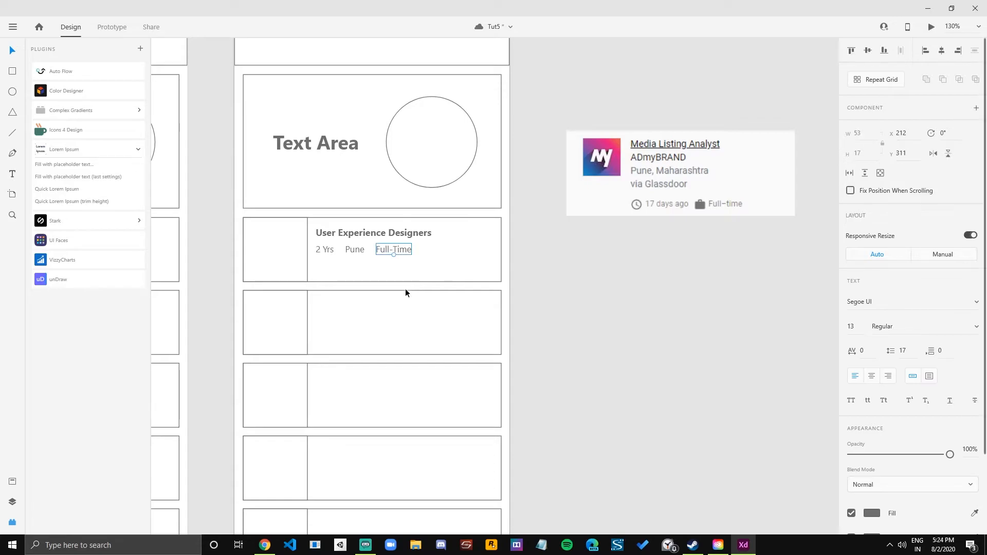
Delete the pasted Media Listing Analyst image and duplicate the Listing – 4 artboard.
left_click(630, 202)
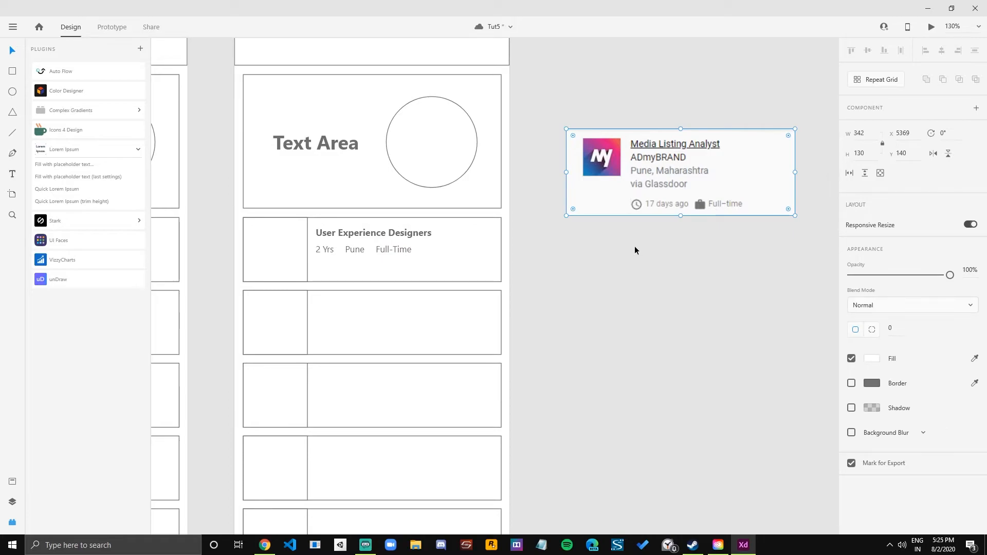
key("Delete")
scroll(560, 313, "down", 2)
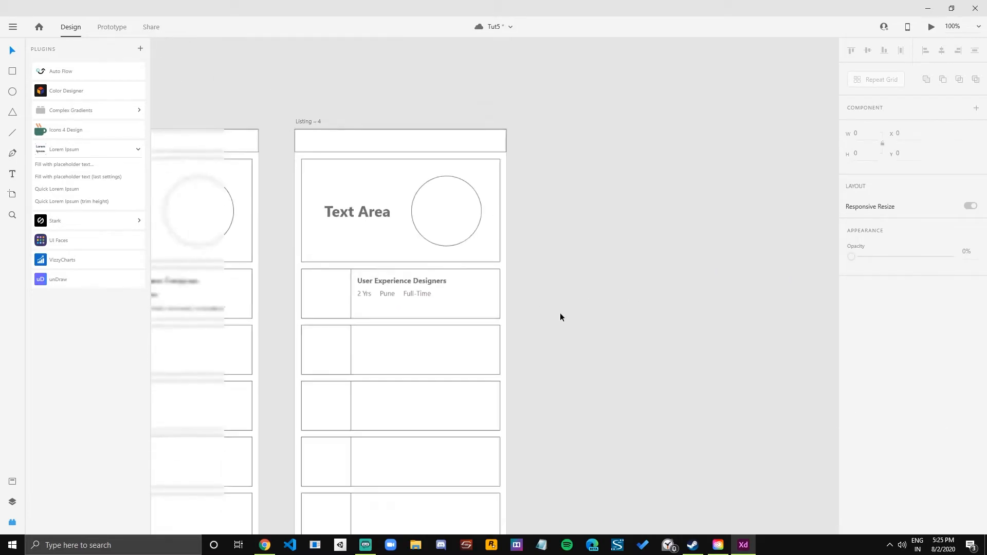
left_click(266, 122)
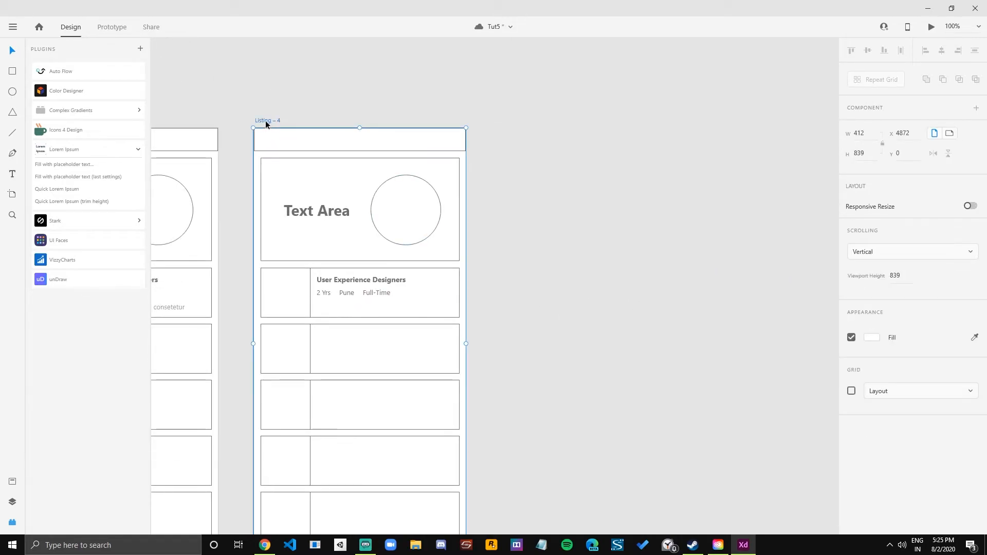
key("ctrl+d")
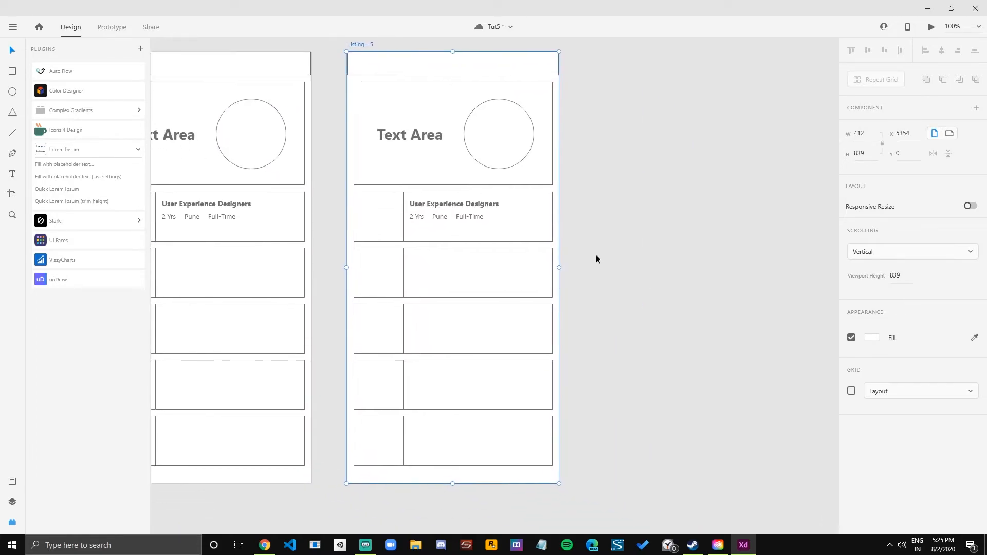
Shorten the first job card's outer rectangle and its image box in Listing – 5 to a height of about 73.
scroll(488, 226, "up", 2)
left_click(425, 244)
left_click_drag(437, 248, 439, 230)
left_click(354, 242)
left_click_drag(346, 245, 347, 229)
Delete all the empty job cards below the first card in Listing – 5.
scroll(638, 295, "down", 3)
left_click_drag(648, 263, 390, 475)
key("Delete")
Group the shortened card's boxes with its job title, "2 Yrs", "Pune" and "Full-Time" texts.
left_click_drag(684, 217, 375, 242)
left_click_drag(447, 230, 446, 268)
key("ctrl+z")
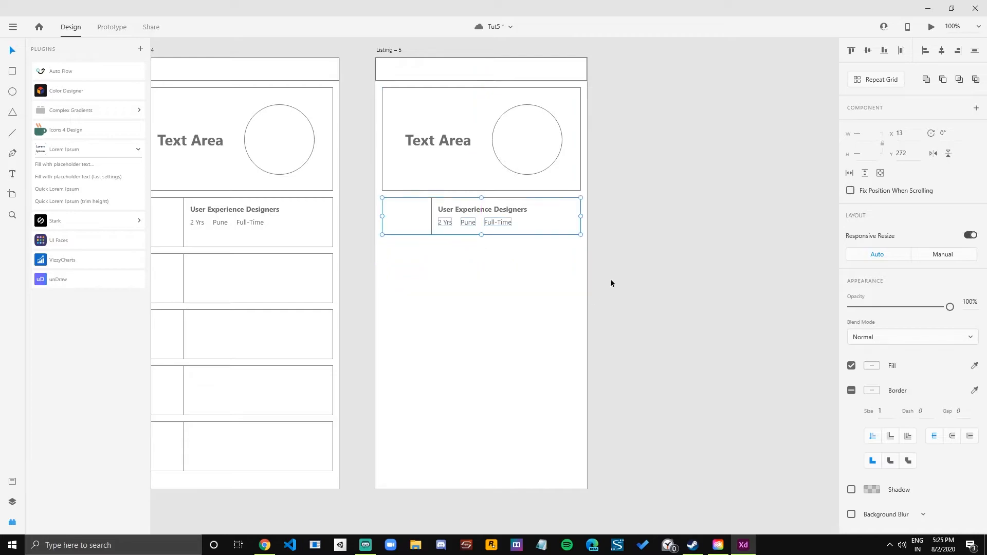
key("ctrl+g")
left_click_drag(518, 199, 518, 200)
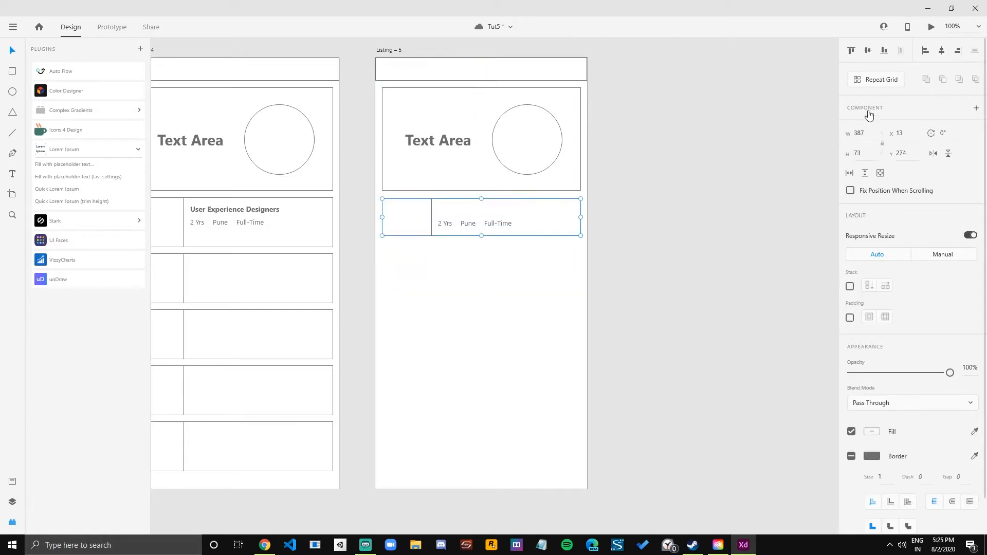
key("ctrl+z")
key("ctrl+z")
left_click(486, 213, "shift")
key("ctrl+g")
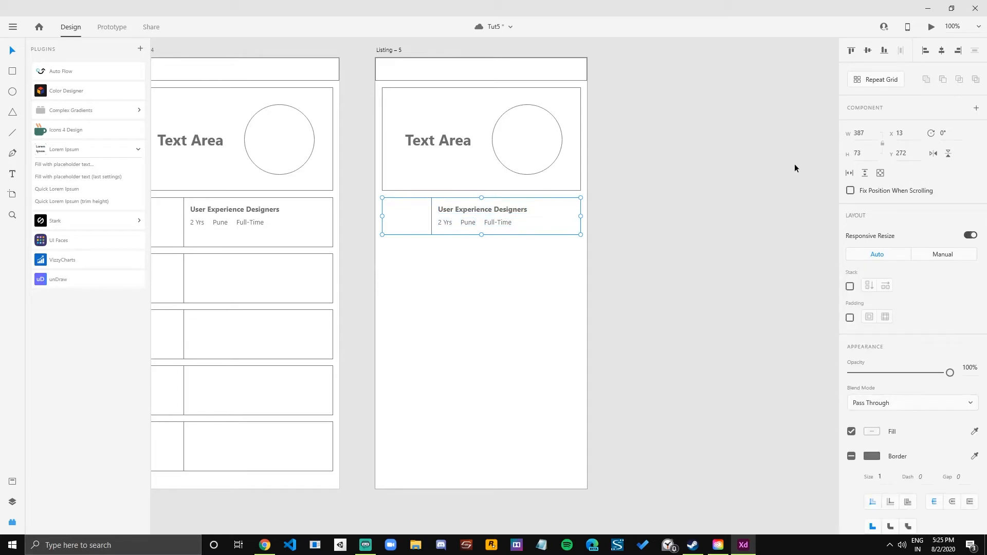
Apply Repeat Grid to the grouped card, extend it down to six cards and tighten the gaps to about 12.
left_click(878, 80)
left_click_drag(479, 235, 469, 486)
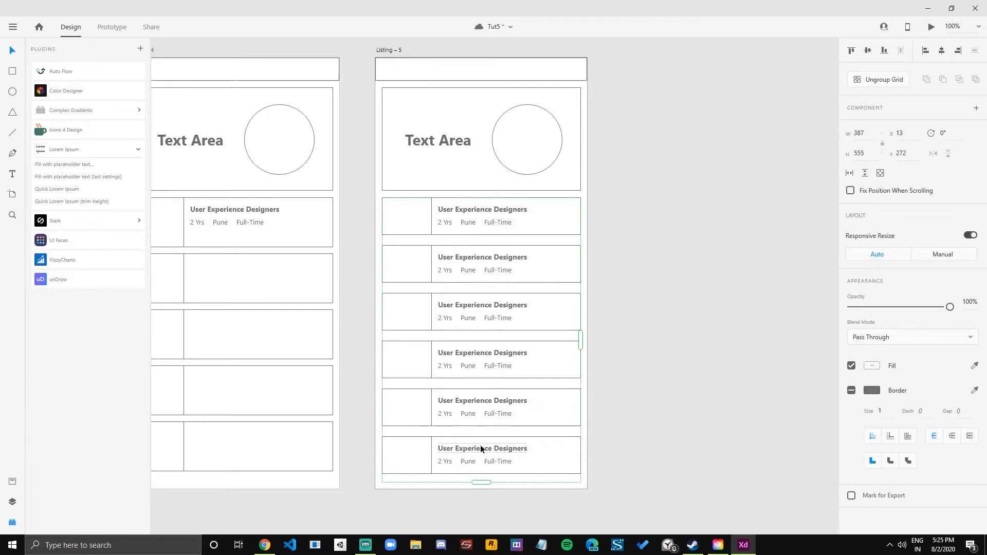
left_click_drag(482, 432, 481, 413)
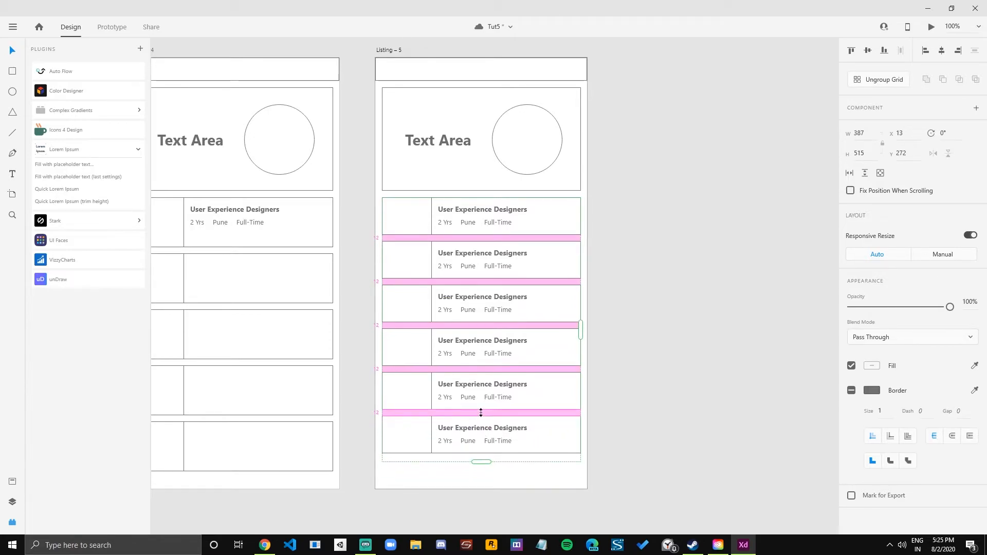
left_click(650, 393)
Try extending the repeat grid to a seventh card past the artboard's lower edge, and trim it back to six cards.
left_click(505, 440)
left_click_drag(482, 463, 482, 502)
left_click(649, 444)
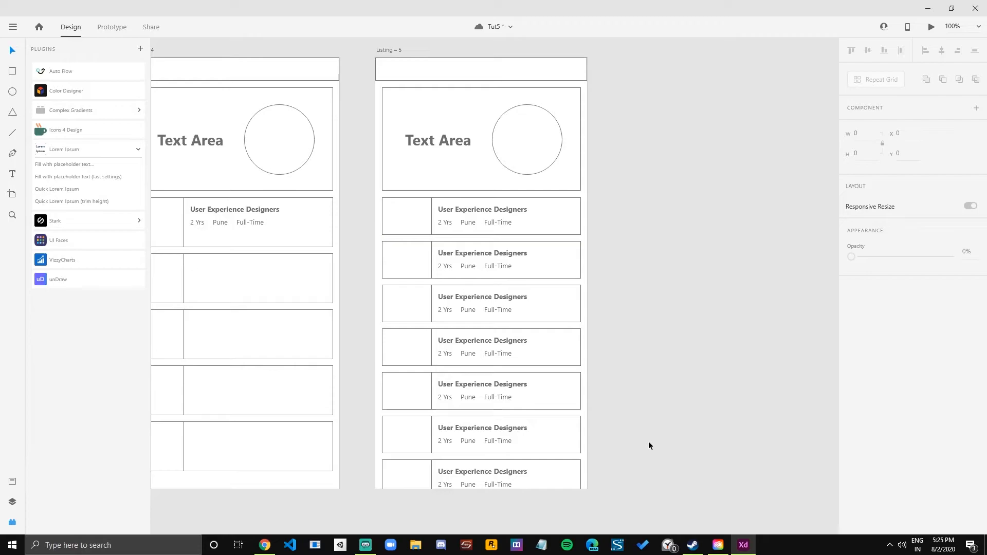
left_click(522, 473)
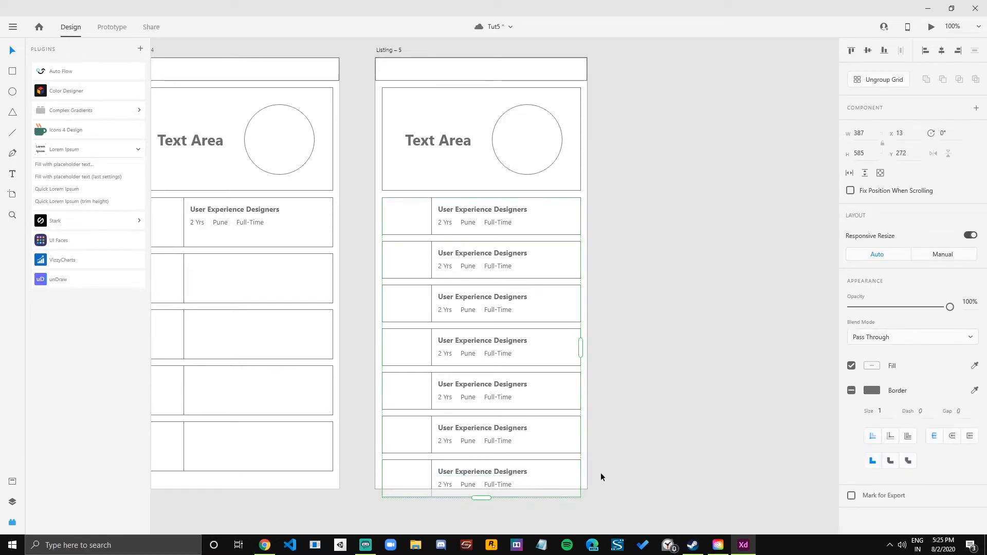
left_click_drag(480, 499, 480, 456)
left_click(673, 419)
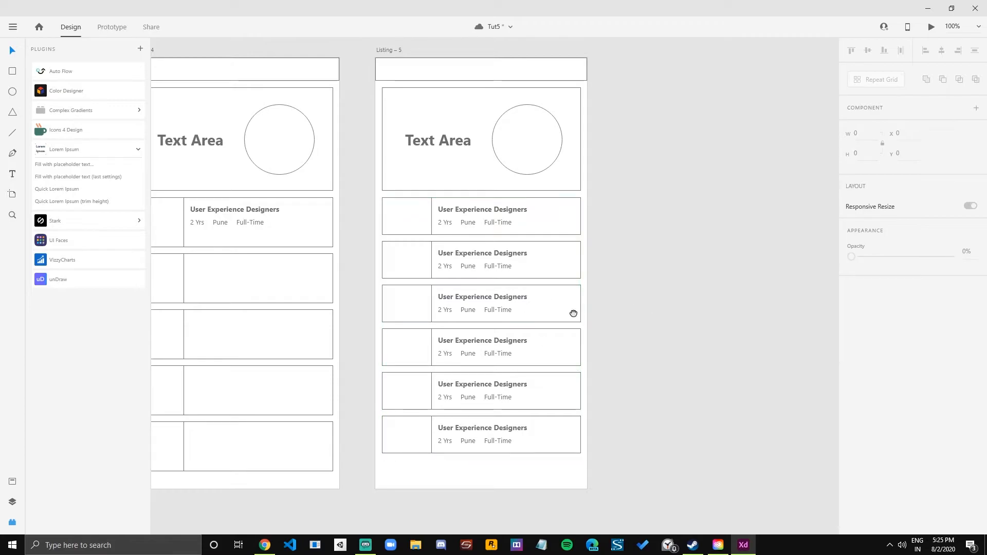
scroll(569, 311, "left", 3)
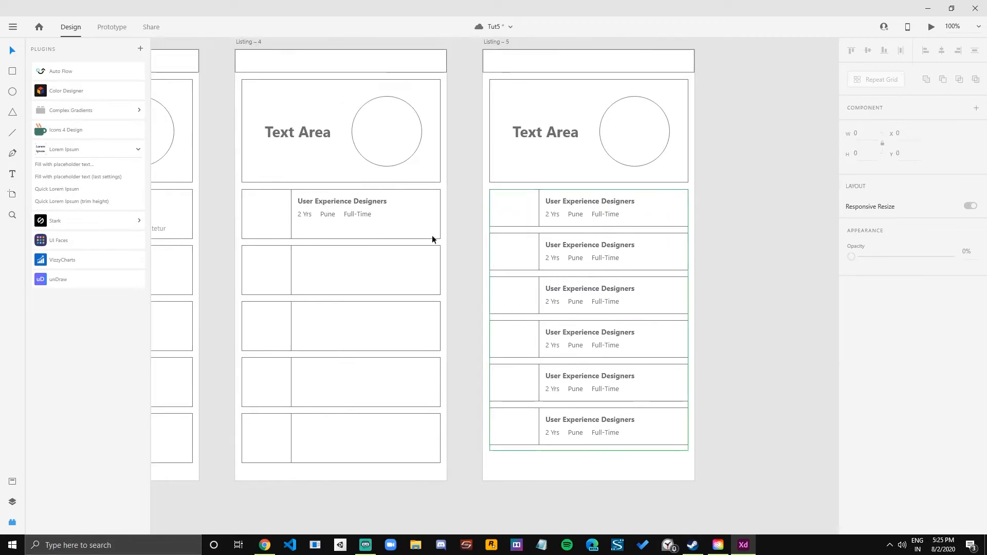
left_click(407, 213)
left_click(403, 270)
left_click(400, 385)
left_click(426, 443)
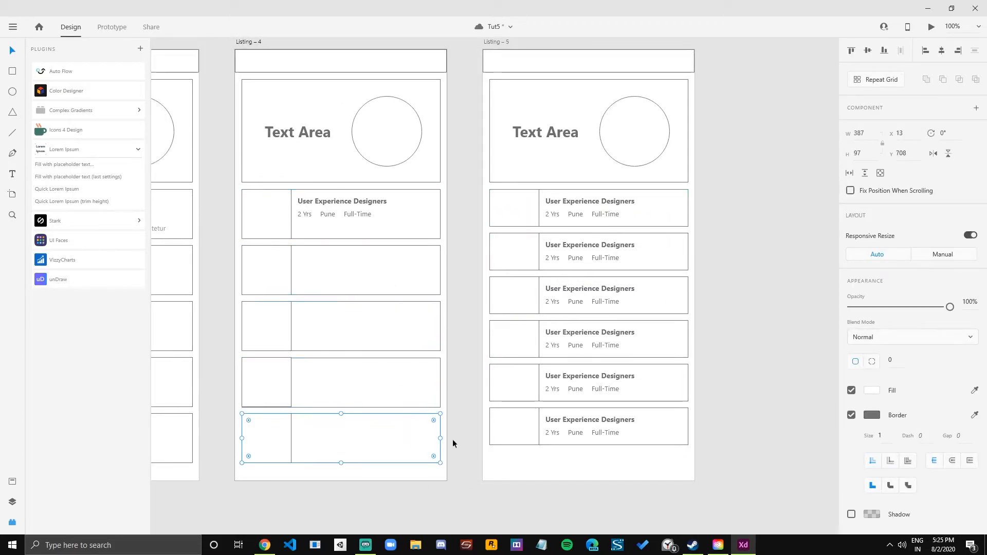
Ungroup the repeat grid of six job cards on the Listing – 5 artboard.
scroll(643, 438, "right", 3)
left_click(511, 210)
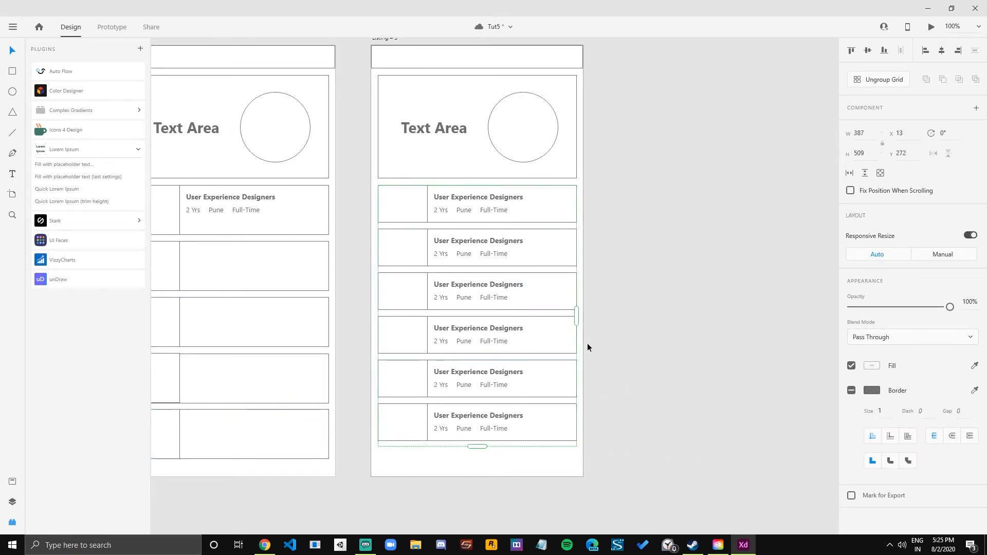
key("ctrl+shift+g")
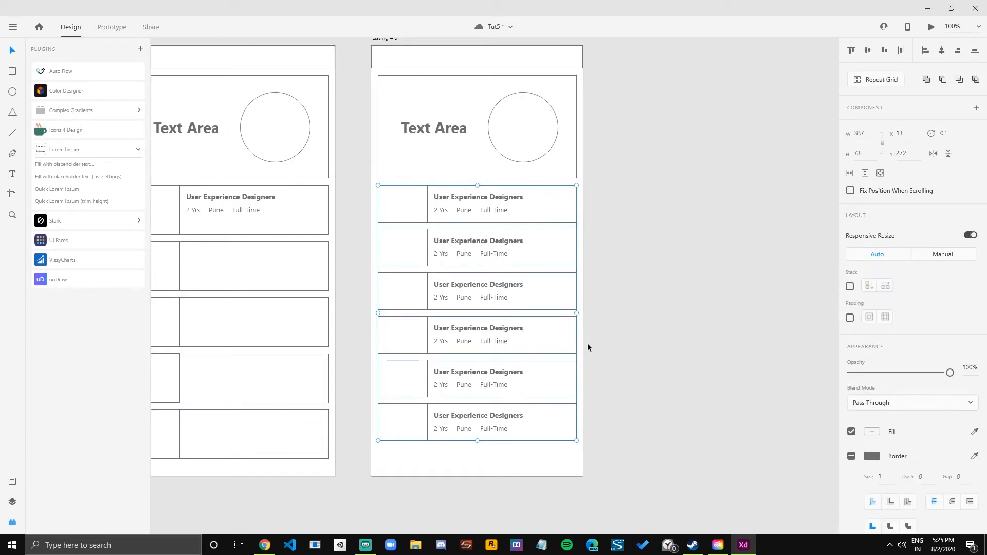
scroll(629, 303, "up", 1)
left_click(629, 303)
Compare the job card layout on Listing – 5 with the cards on the earlier Listing artboards.
scroll(644, 292, "down", 1)
left_click_drag(658, 231, 629, 238)
left_click_drag(537, 260, 913, 246)
left_click_drag(497, 226, 809, 225)
left_click_drag(427, 230, 638, 231)
left_click_drag(254, 225, 477, 235)
left_click_drag(819, 244, 60, 240)
left_click_drag(833, 270, 489, 277)
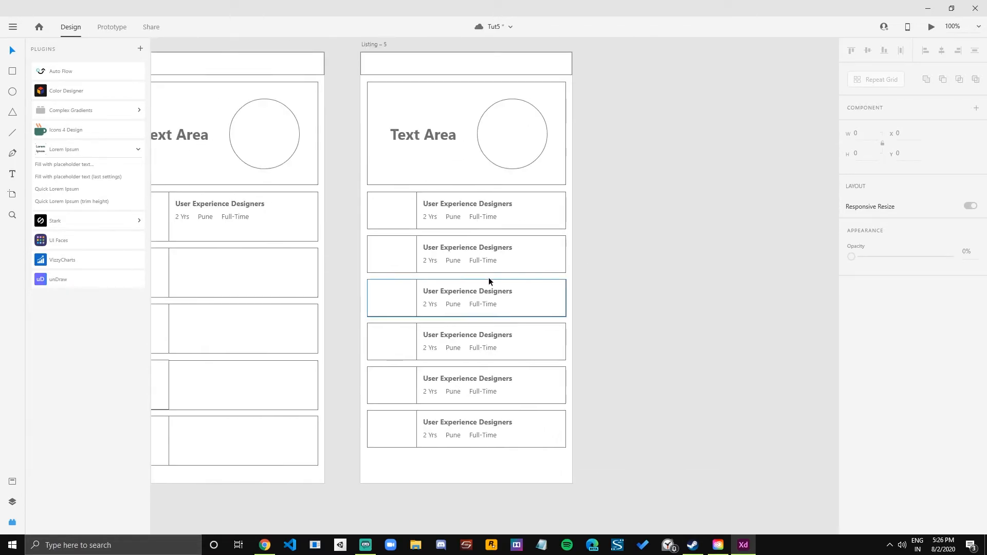
scroll(488, 276, "down", 2)
mouse_move(651, 285)
left_mouse_down()
mouse_move(618, 291)
mouse_move(646, 284)
left_mouse_up()
scroll(616, 302, "down", 1)
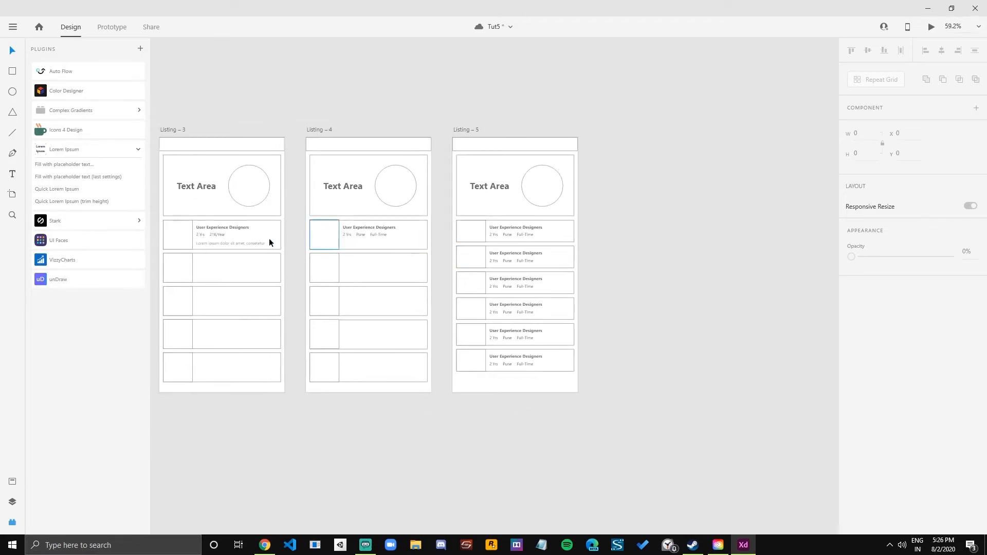
left_click(230, 245)
left_click_drag(201, 276, 297, 298)
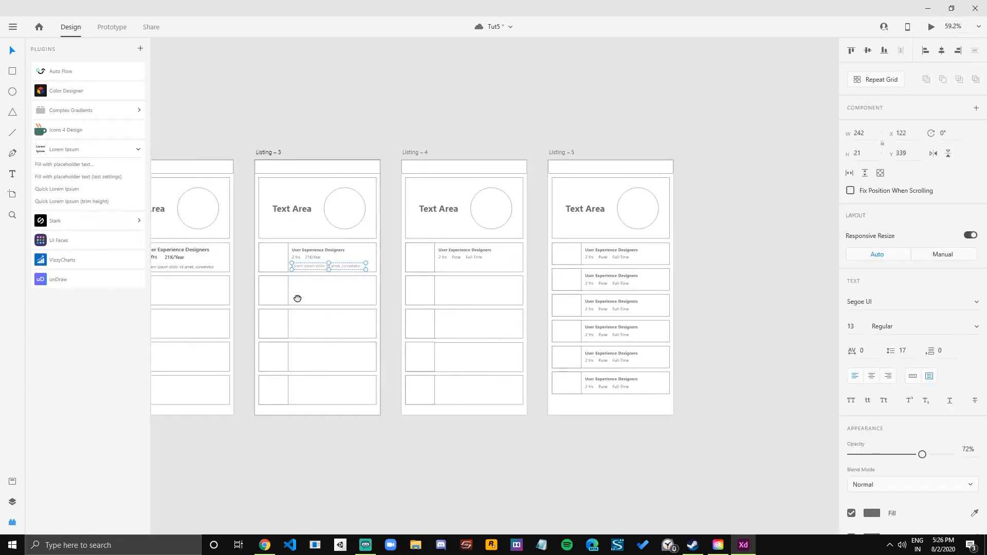
Move the Listing – 5 artboard directly below Listing – 3, to X 4390, Y 916.
left_click(274, 154)
scroll(332, 152, "down", 1)
left_click_drag(333, 149, 416, 148)
scroll(416, 147, "down", 1)
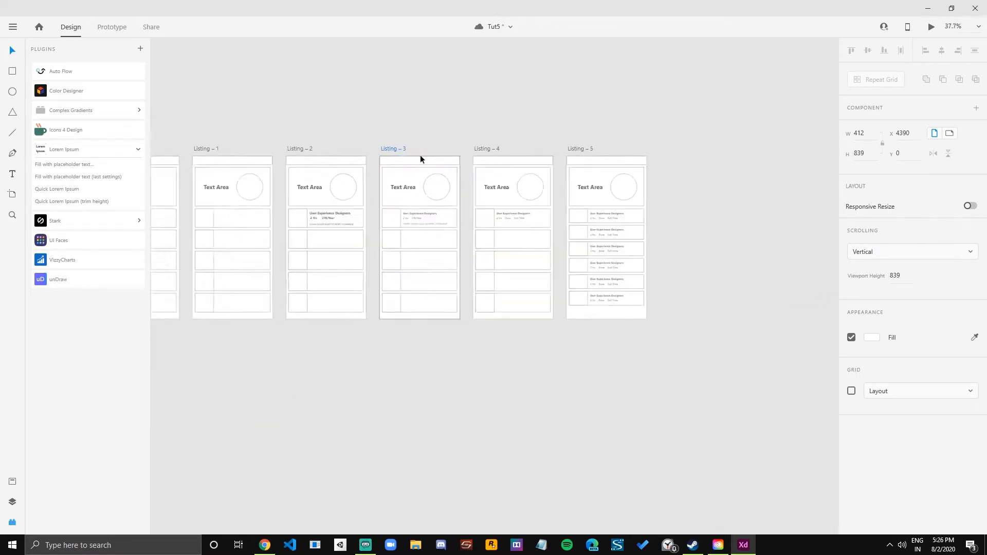
scroll(493, 164, "up", 1)
left_click_drag(525, 216, 499, 188)
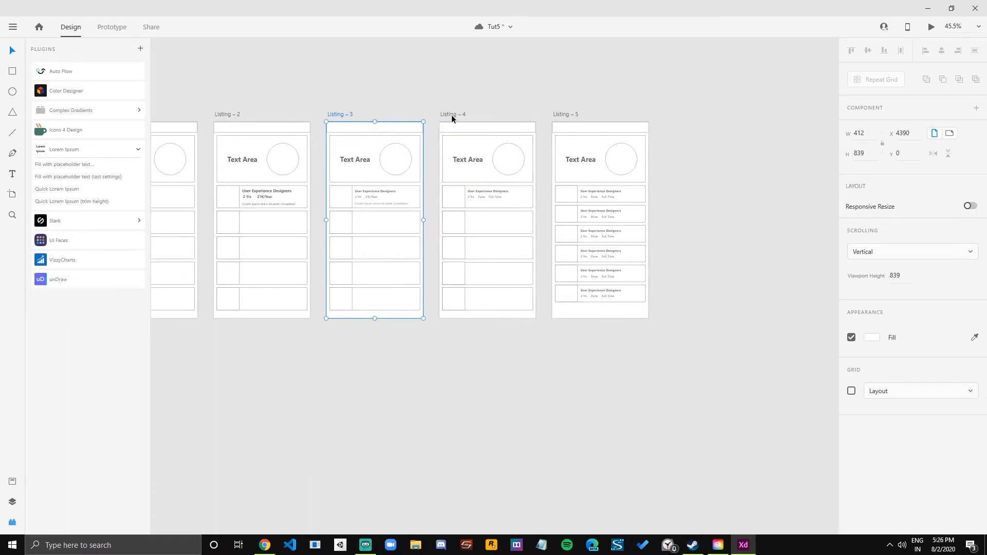
left_click_drag(568, 115, 344, 326)
left_click_drag(472, 363, 487, 251)
scroll(495, 233, "down", 1)
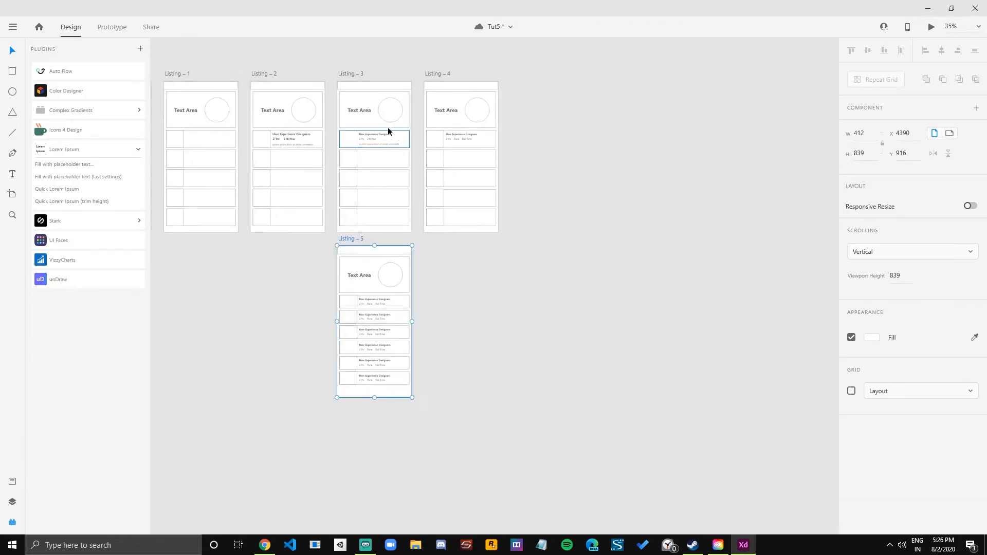
Review the relocated Listing – 5 artboard against the row of iterations above it.
scroll(360, 145, "up", 1)
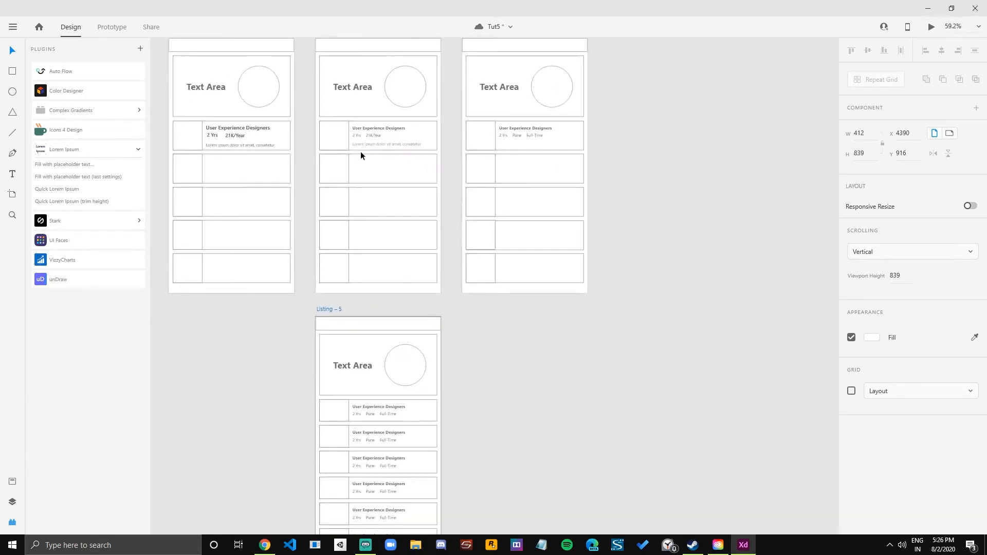
scroll(360, 159, "down", 1)
left_click_drag(540, 183, 513, 138)
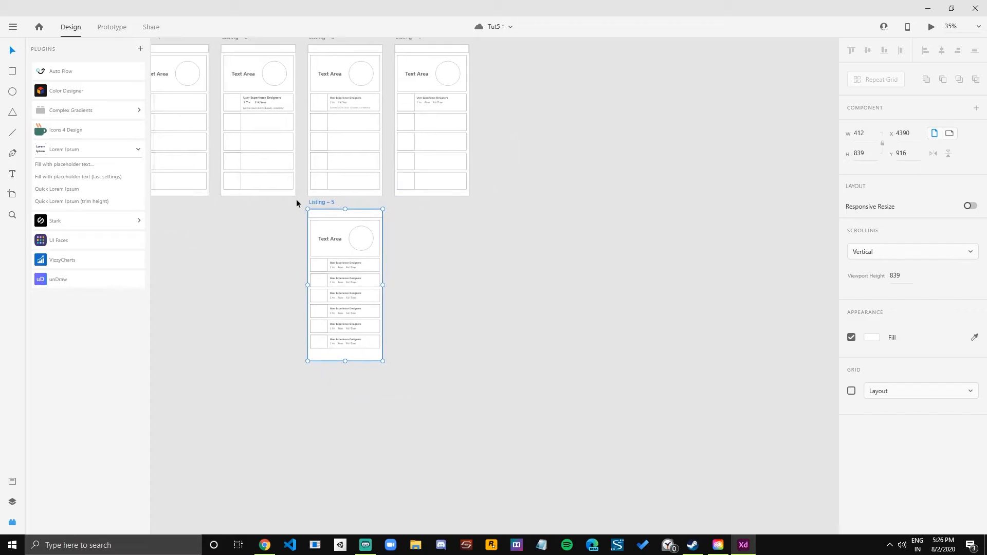
scroll(353, 277, "up", 2)
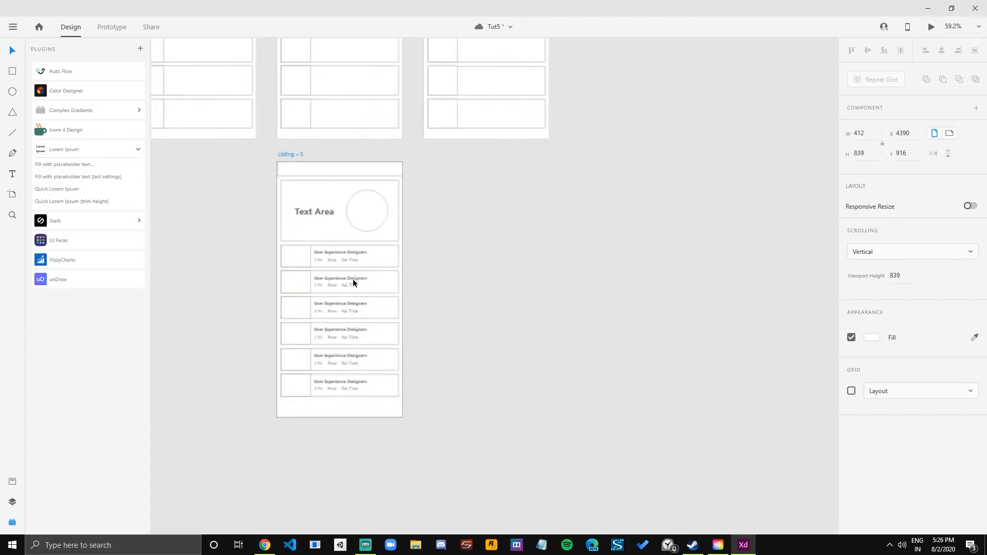
scroll(430, 265, "down", 4)
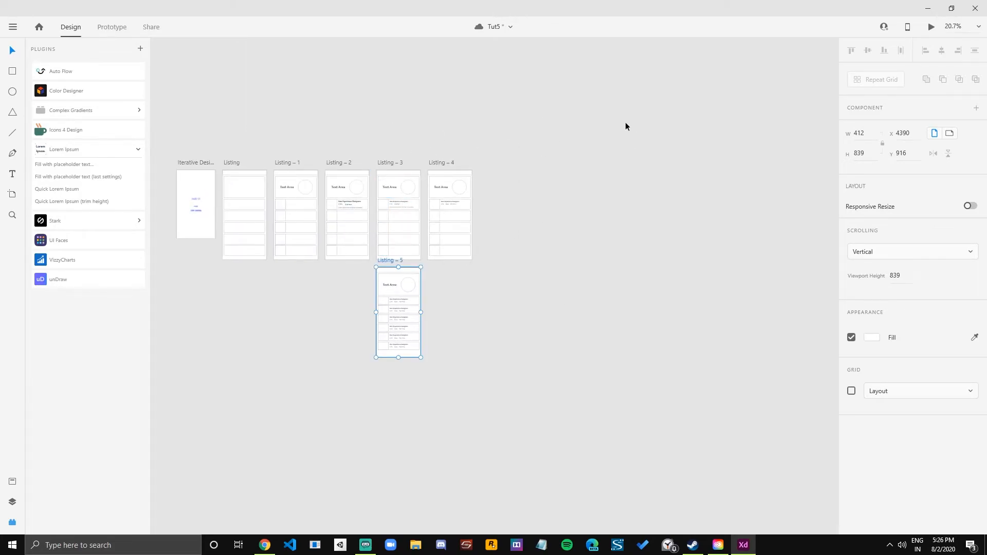
scroll(461, 281, "up", 3)
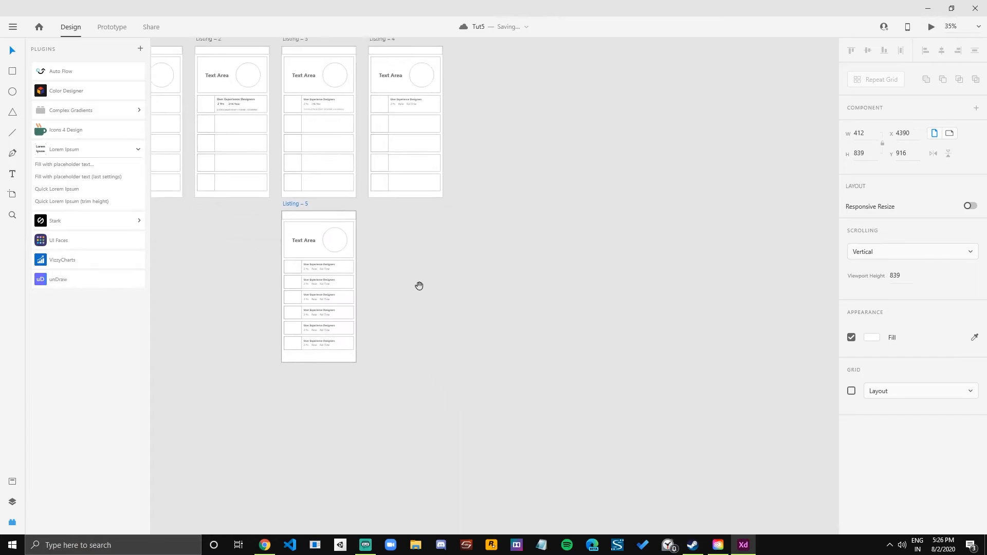
left_click_drag(400, 288, 396, 248)
scroll(397, 303, "down", 1)
scroll(396, 247, "up", 3)
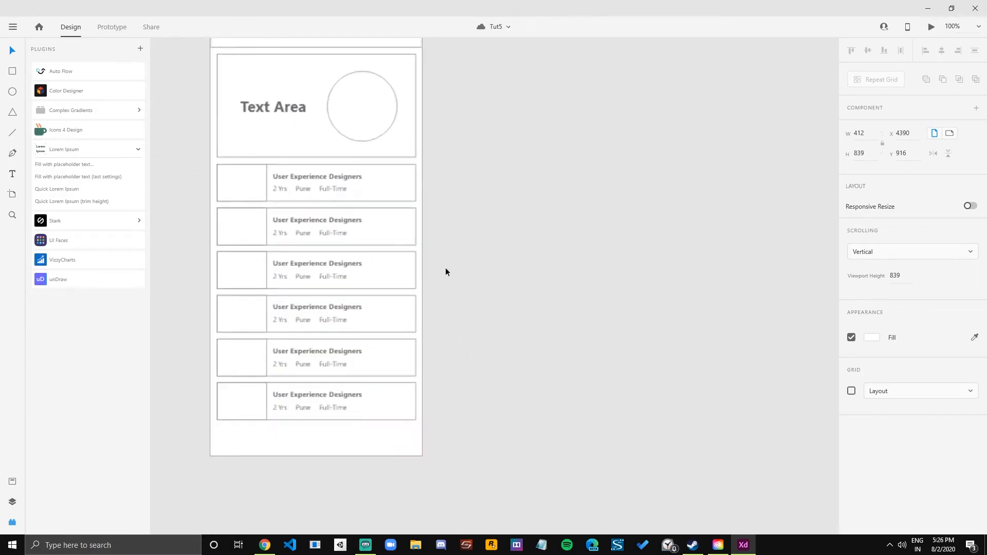
Duplicate the Listing – 5 artboard alongside the original.
scroll(489, 286, "down", 1)
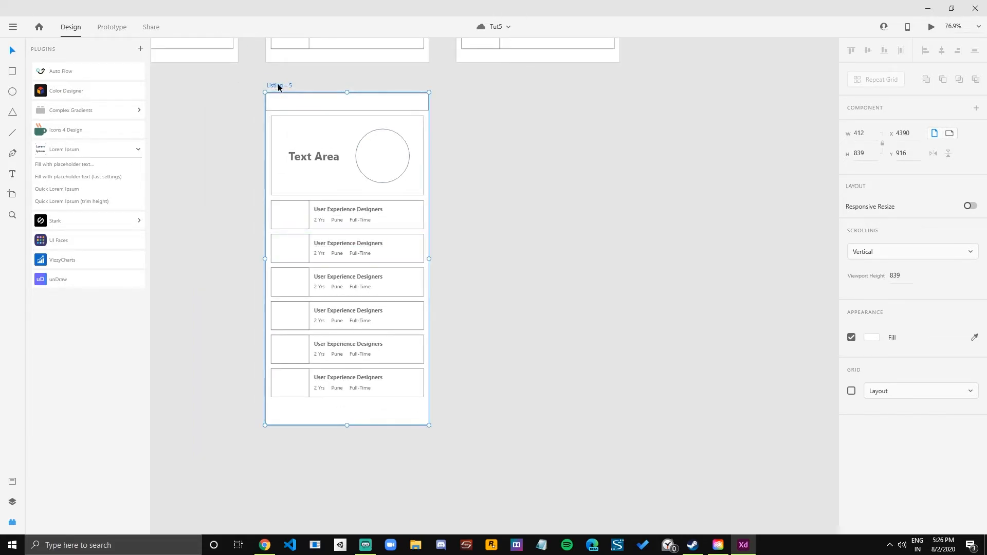
key("ctrl+d")
scroll(428, 199, "right", 2)
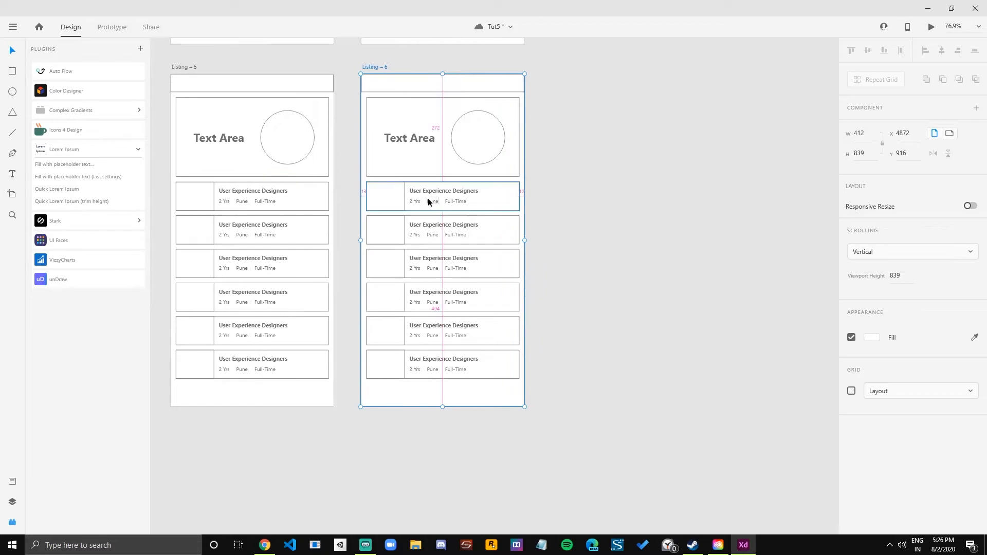
Ungroup the six job cards on the duplicated artboard into their separate boxes and texts.
scroll(393, 195, "up", 1)
double_click(385, 204)
left_click(535, 205)
left_click_drag(660, 189, 346, 467)
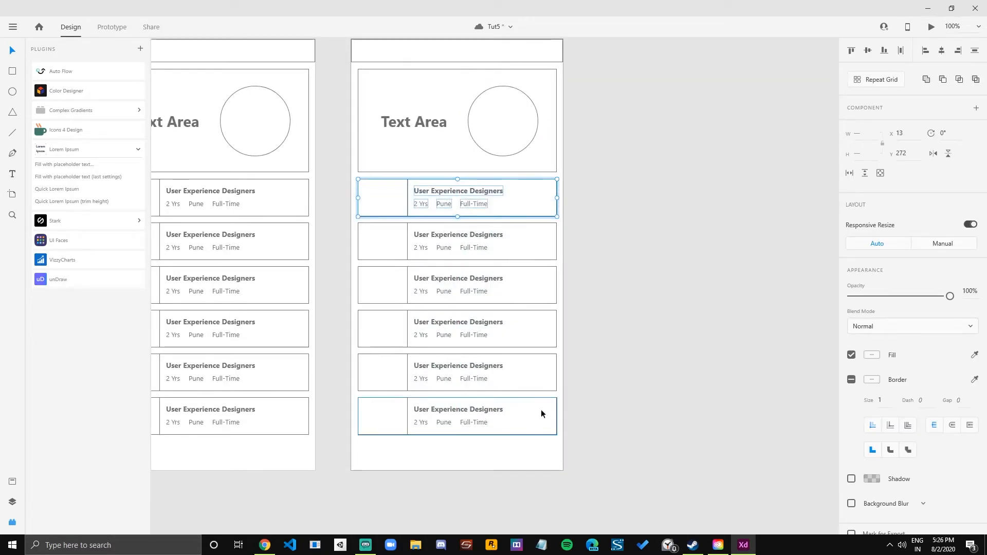
left_click(631, 351)
left_click(388, 215)
left_click_drag(616, 192, 369, 433)
left_click(632, 363)
Set the width of the six small image boxes on the Listing – 6 cards to 73 so they become square.
left_click(386, 211)
left_click(389, 250, "shift")
left_click(386, 294, "shift")
left_click(379, 337, "shift")
left_click(383, 384, "shift")
left_click(383, 417, "shift")
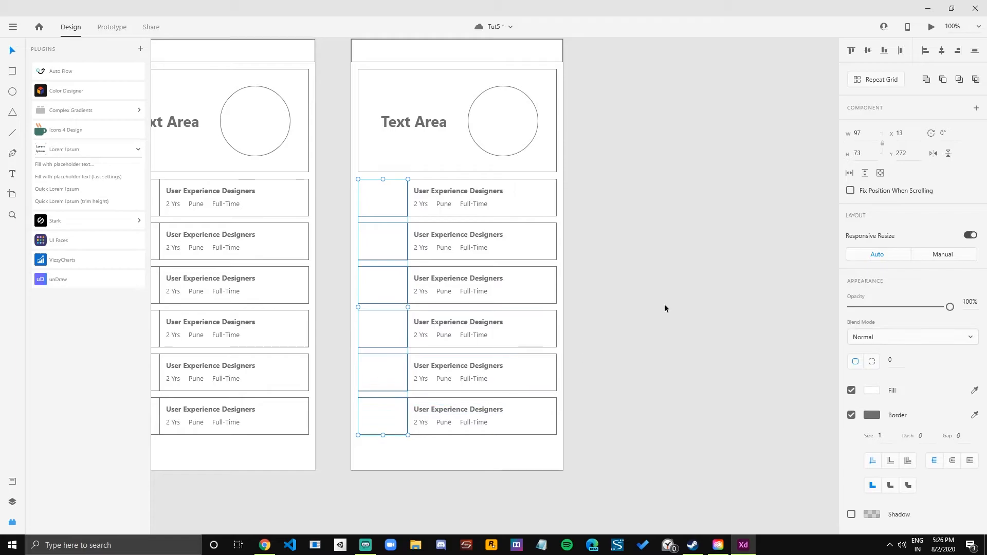
left_click(863, 154)
left_click(859, 142)
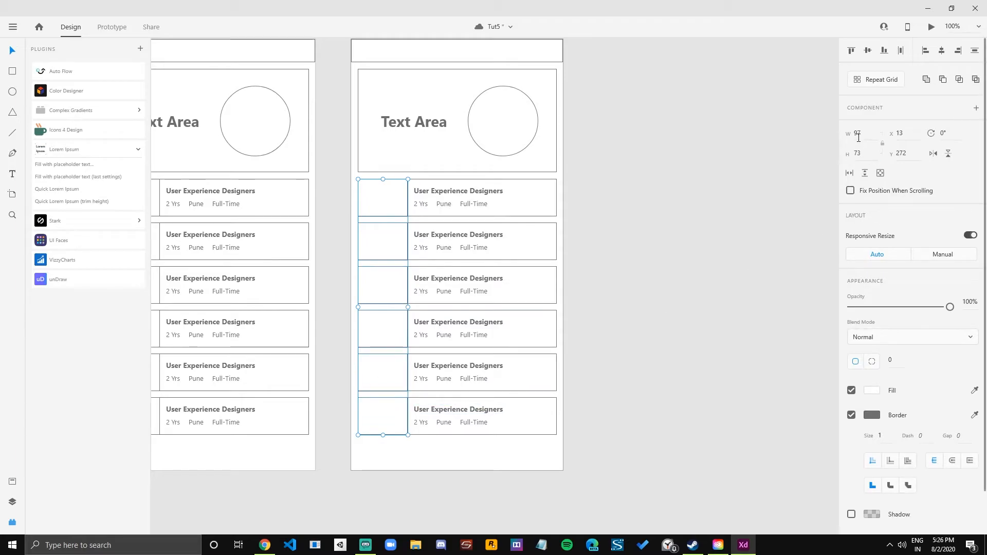
type("73")
key("Return")
left_click(787, 236)
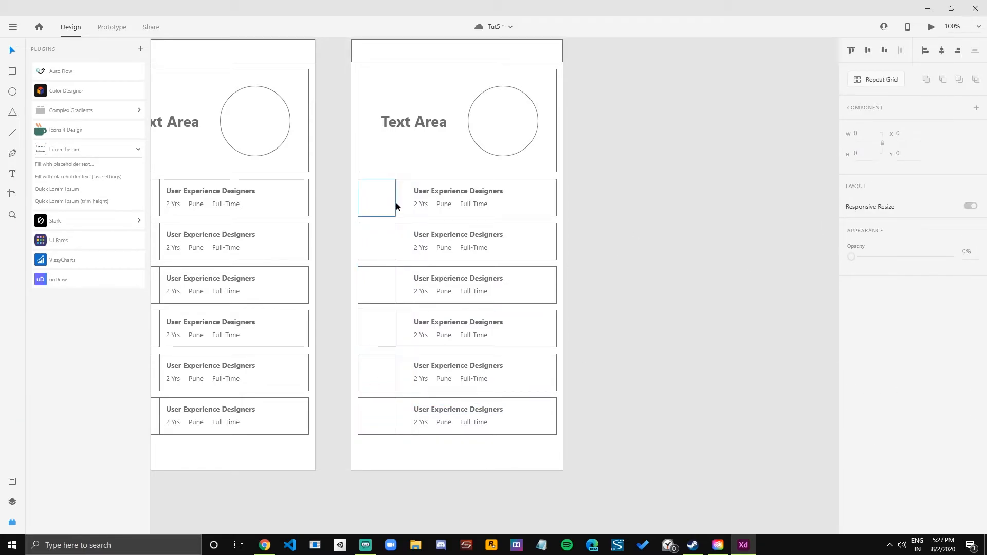
Move the first card's job title and detail texts together toward its narrowed image box, to X 109.
left_click(419, 204)
left_click(444, 204, "shift")
left_click(444, 192, "shift")
left_click_drag(455, 192, 449, 192)
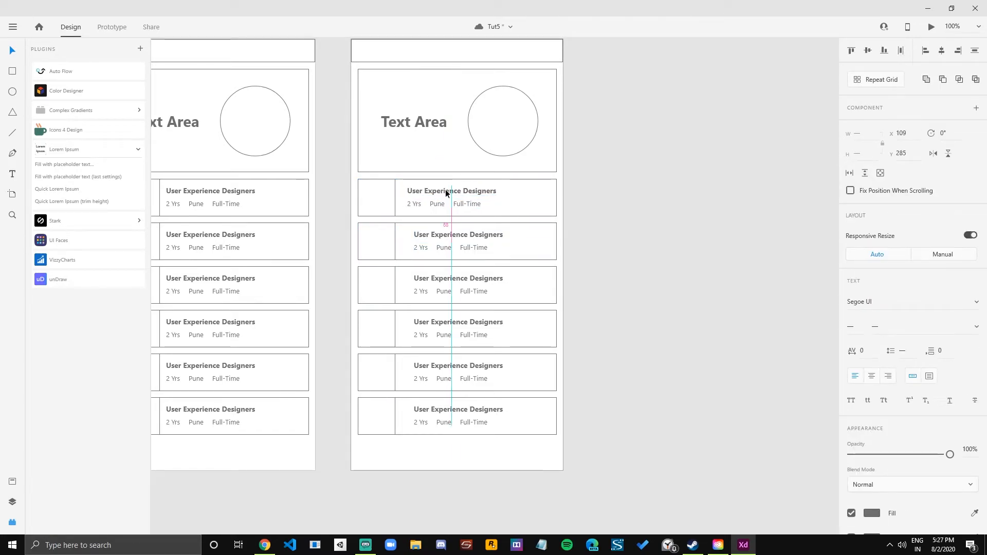
left_click(600, 233)
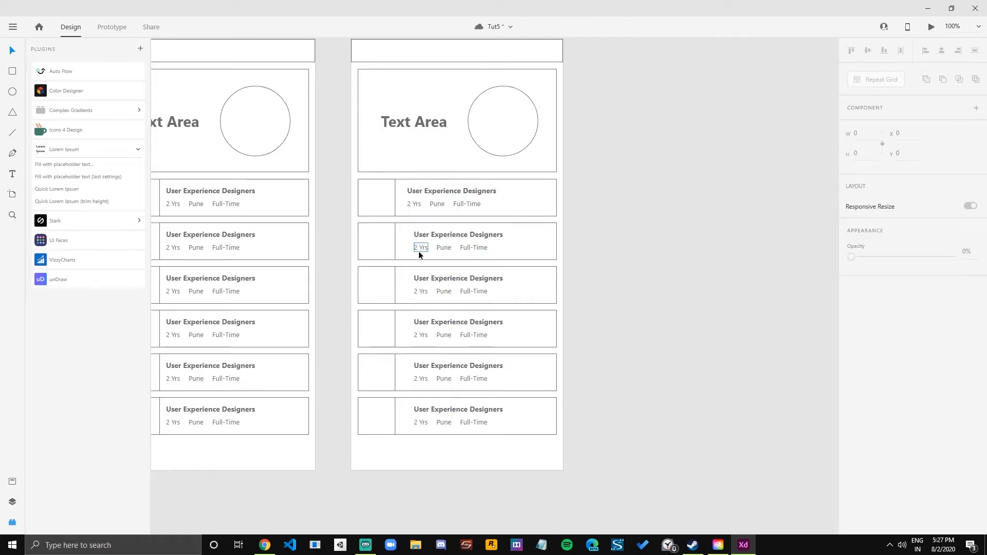
scroll(433, 242, "up", 3)
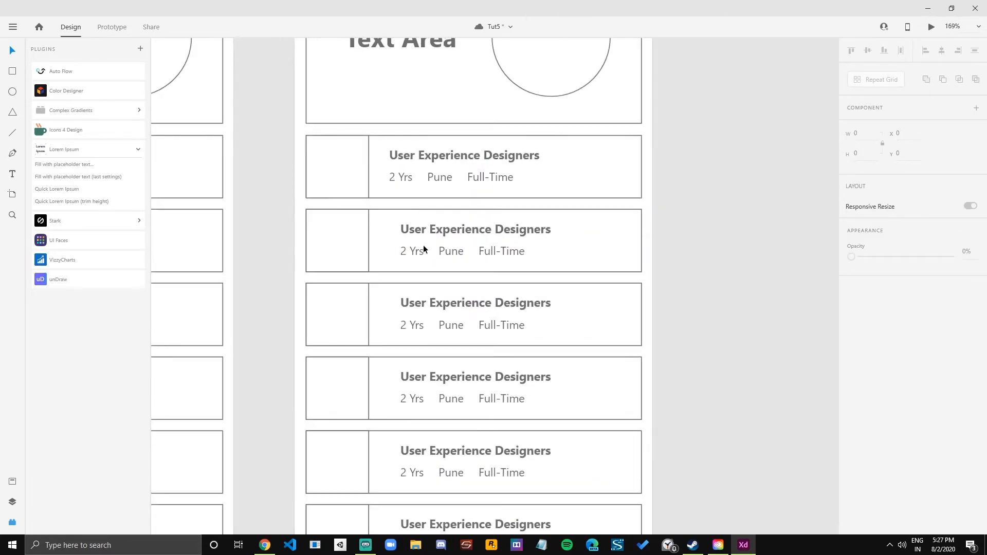
left_click(407, 273)
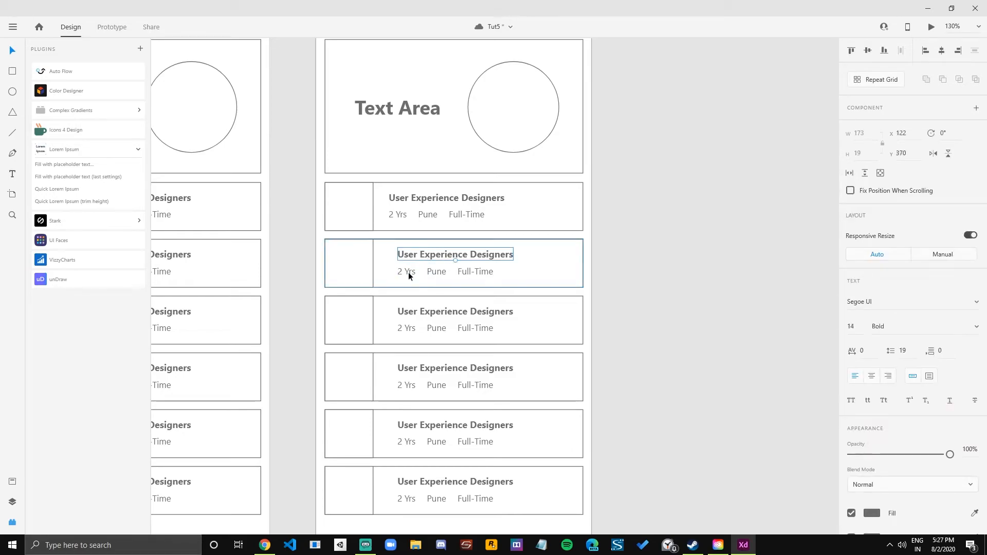
left_click_drag(425, 253, 411, 251)
key("ctrl+z")
Shift only the first card's job title and detail texts a little closer to its image box.
left_click(612, 205)
left_click_drag(610, 198, 390, 226)
left_click(517, 223, "shift")
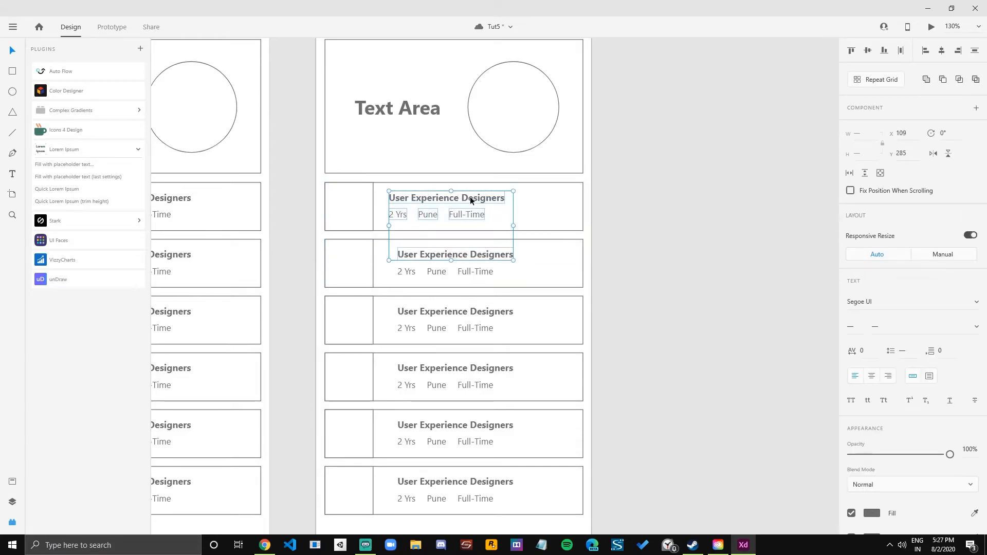
left_click(413, 257, "shift")
left_click_drag(449, 203, 439, 198)
left_click(678, 224)
Nudge the first card's "2 Yrs", "Pune" and "Full-Time" texts up slightly toward the title, and save the document.
left_click(399, 217)
left_click(422, 215, "shift")
left_click(472, 215, "shift")
left_click_drag(449, 214, 449, 213)
left_click(678, 238)
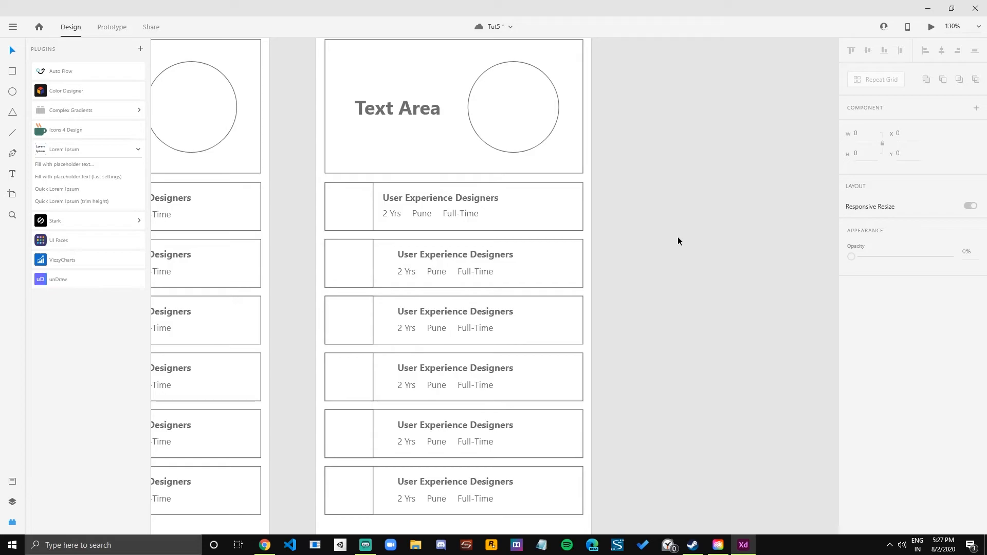
key("ctrl+s")
Move the titles and detail texts of the other five Listing – 6 cards to X 100, aligned with the first card.
scroll(665, 244, "down", 3)
left_click_drag(660, 247, 583, 235)
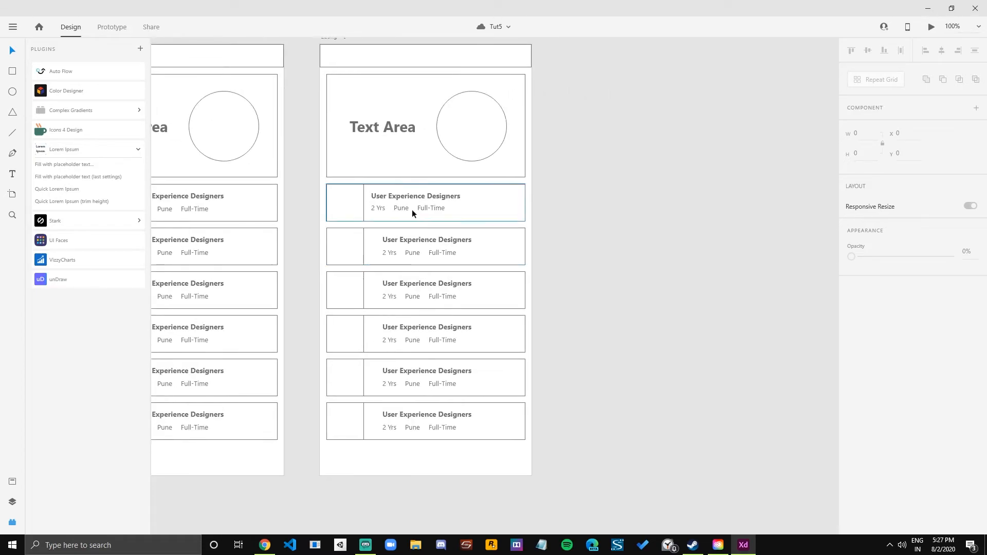
scroll(382, 242, "up", 3)
left_click_drag(646, 227, 383, 496)
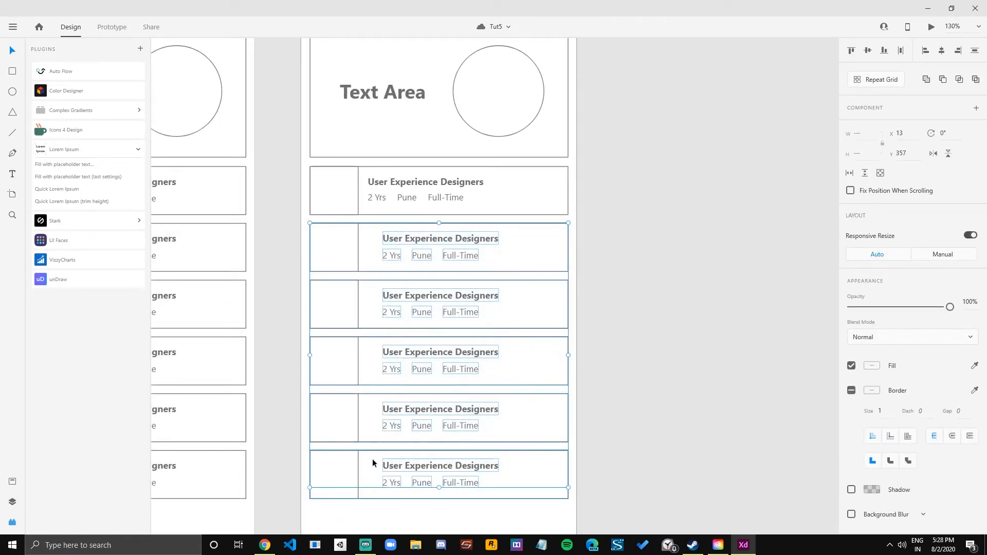
left_click(373, 372, "shift")
left_click(372, 315, "shift")
left_click(375, 258, "shift")
left_click_drag(412, 242, 391, 239)
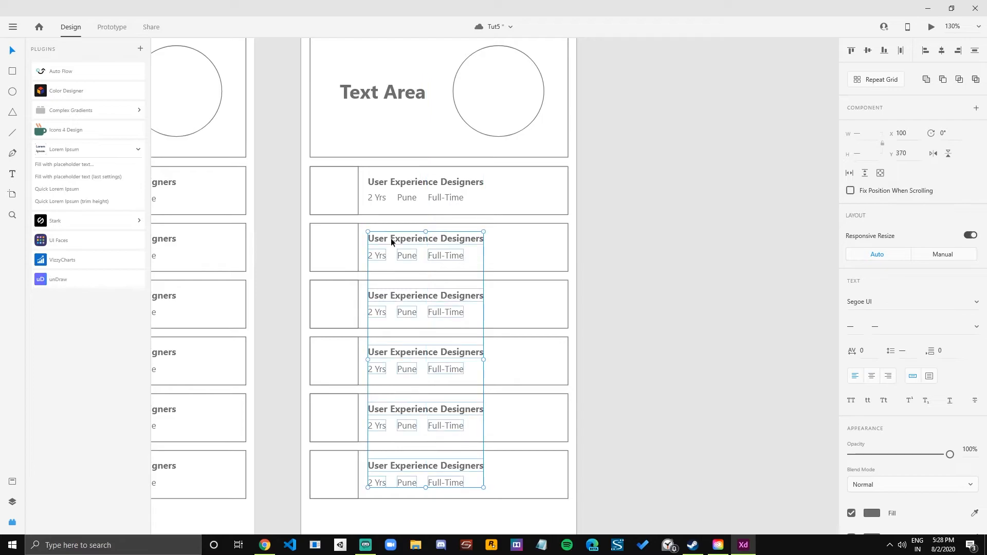
scroll(392, 239, "down", 4, "ctrl")
left_click(616, 288)
Compare Listing – 5 and Listing – 6 with the earlier Listing iterations across the canvas.
key("space")
left_click_drag(533, 292, 557, 315)
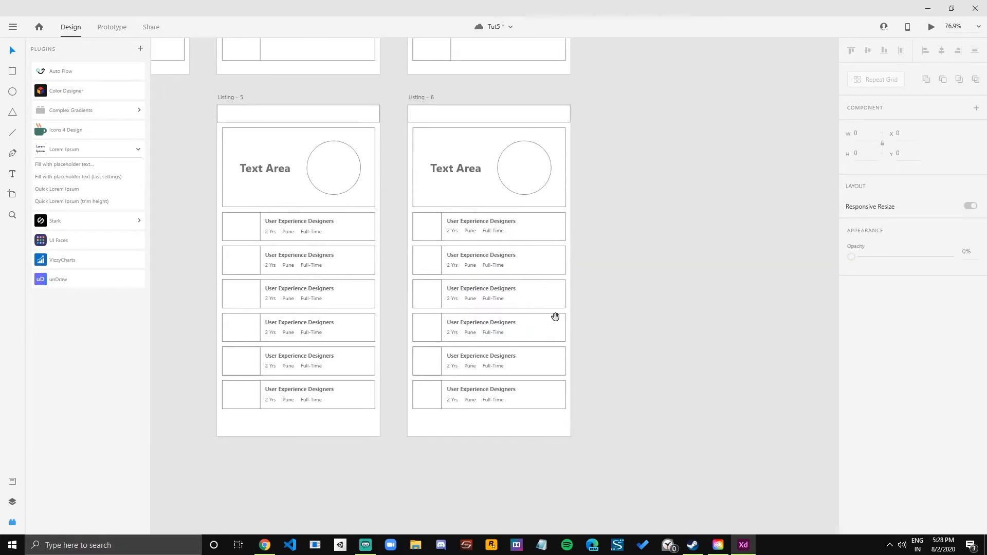
left_click_drag(324, 244, 509, 333)
left_click_drag(279, 328, 516, 337)
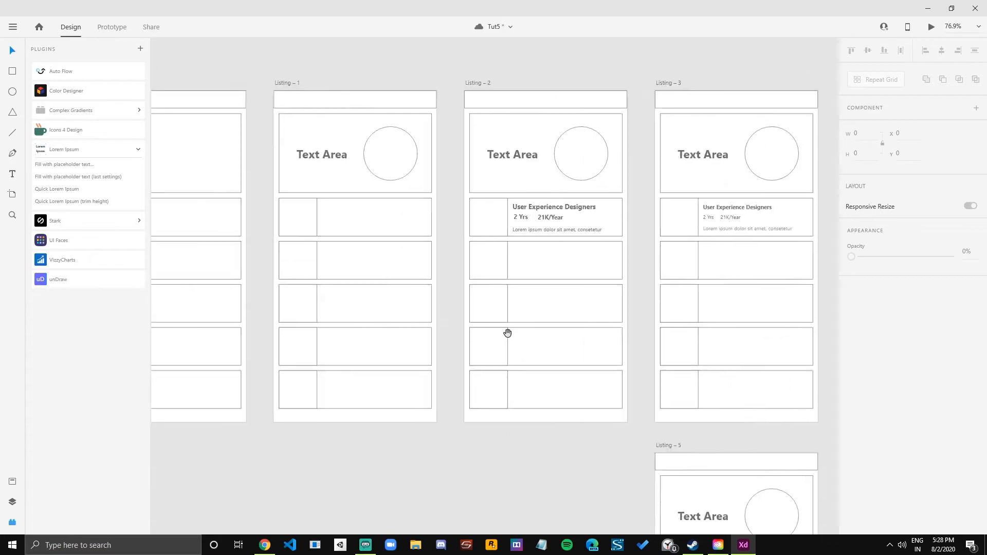
left_click_drag(243, 265, 368, 212)
left_click_drag(681, 400, 327, 189)
left_click_drag(705, 456, 452, 282)
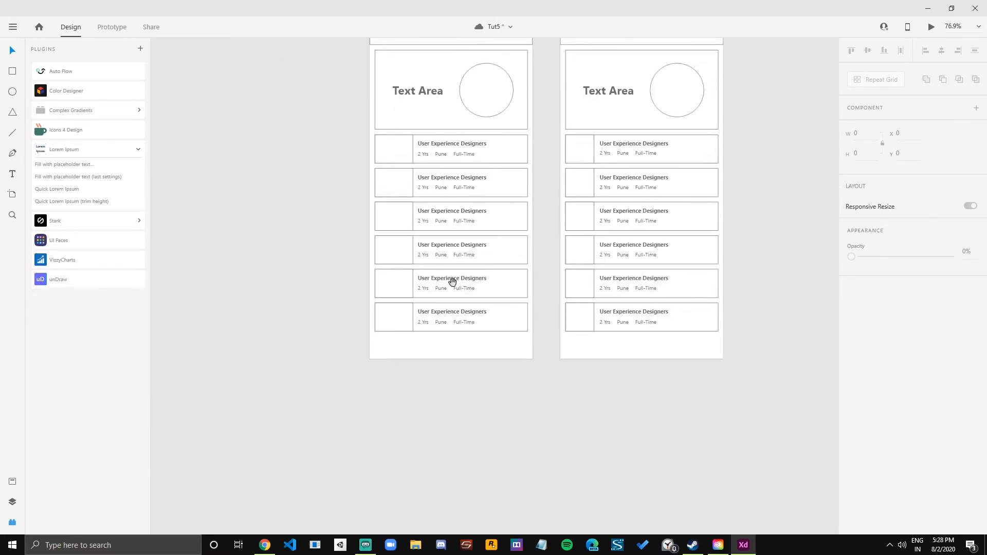
left_click_drag(490, 231, 393, 316)
scroll(393, 309, "down", 2)
left_click_drag(371, 249, 406, 335)
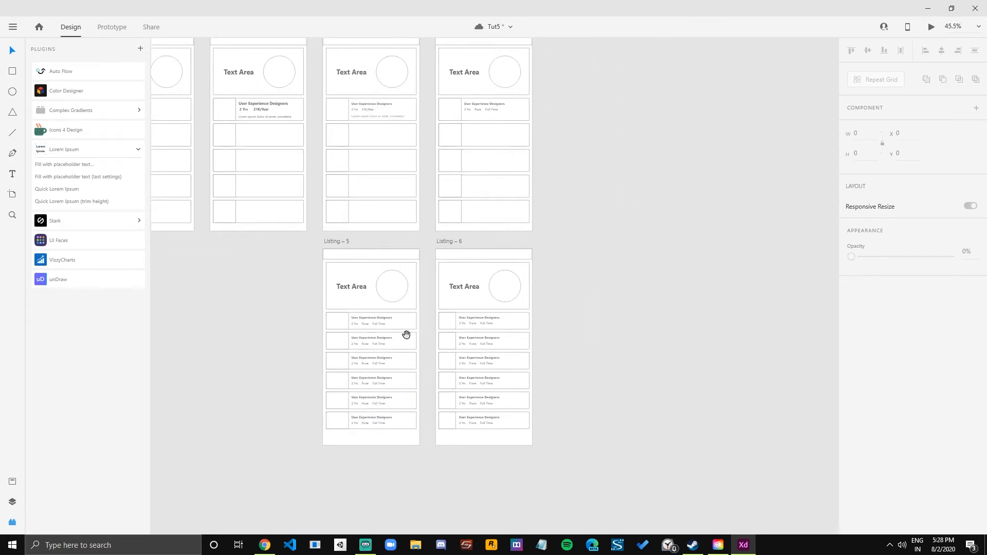
scroll(378, 312, "up", 2)
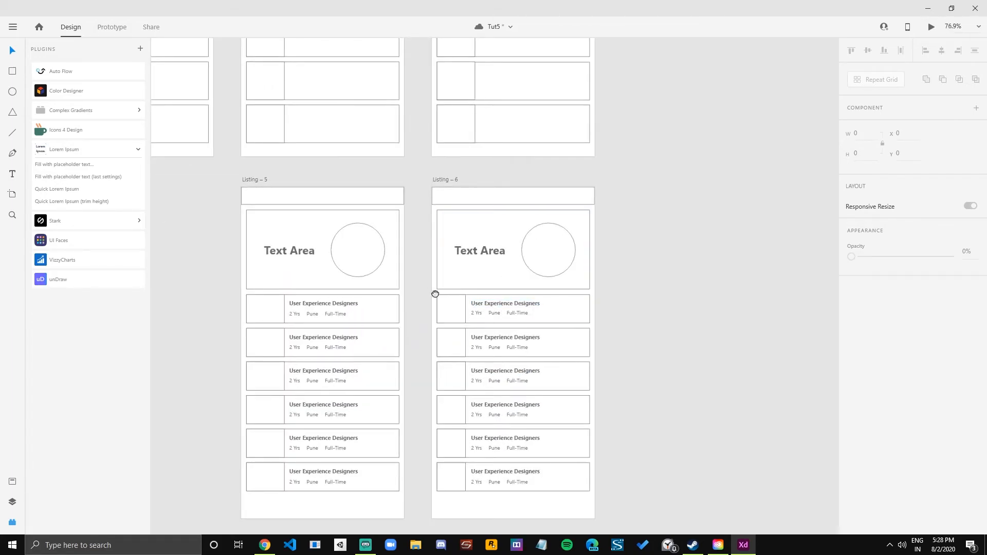
left_click_drag(421, 277, 628, 469)
left_click_drag(384, 256, 452, 363)
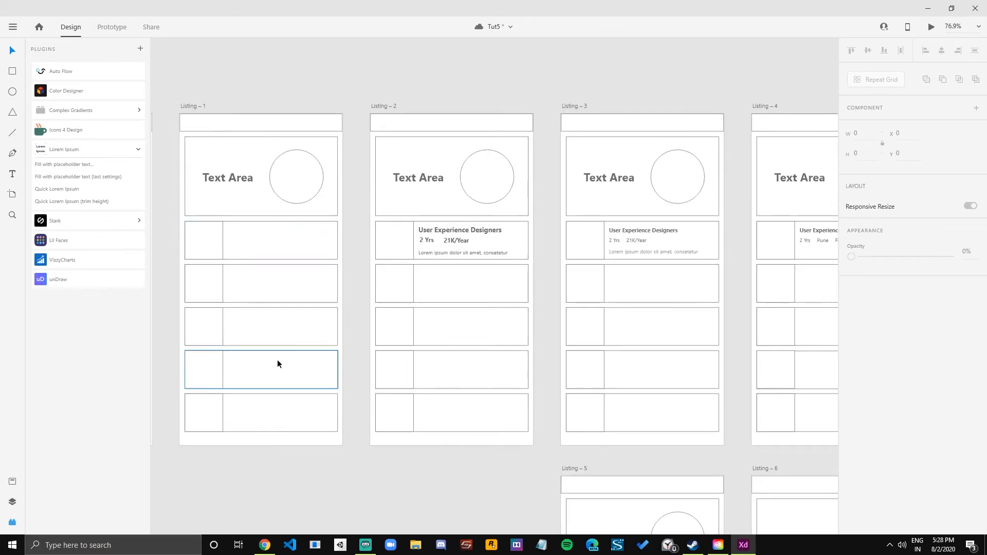
Review the earlier Listing artboards side by side, and inspect the card layout on Listing – 6 up close.
scroll(277, 360, "down", 4)
scroll(325, 304, "up", 2)
left_click_drag(326, 304, 499, 312)
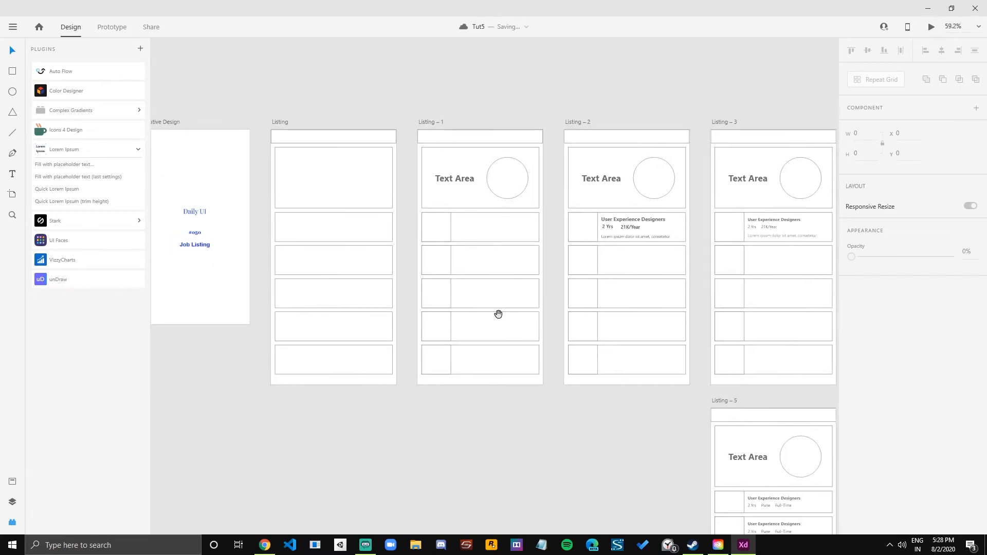
left_click_drag(654, 312, 473, 294)
scroll(474, 294, "down", 5)
scroll(473, 294, "right", 5)
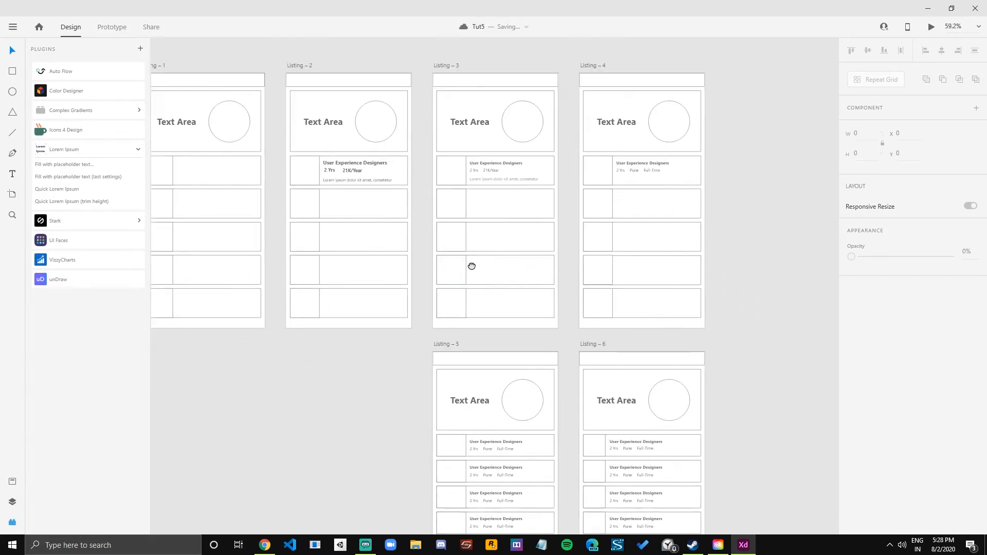
scroll(385, 303, "up", 2)
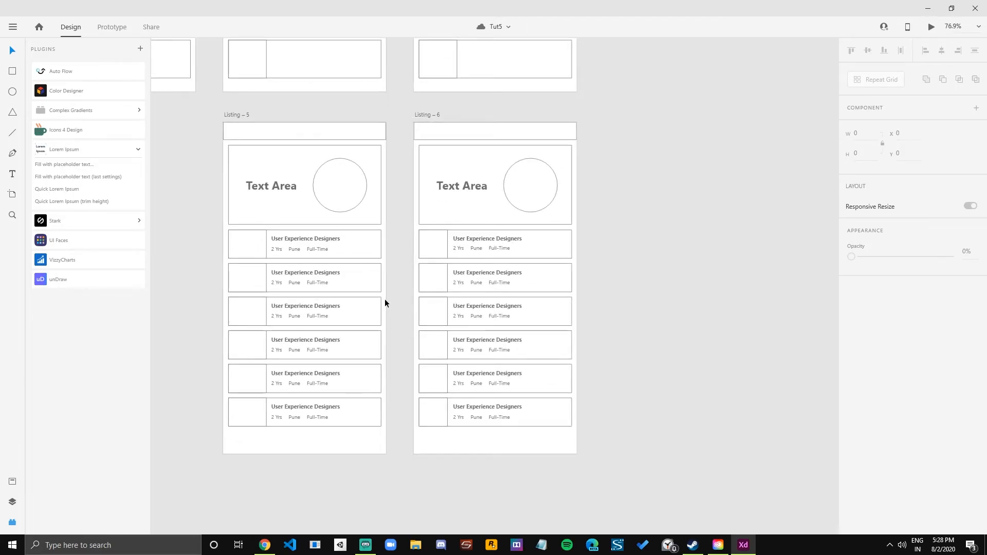
scroll(535, 336, "up", 2)
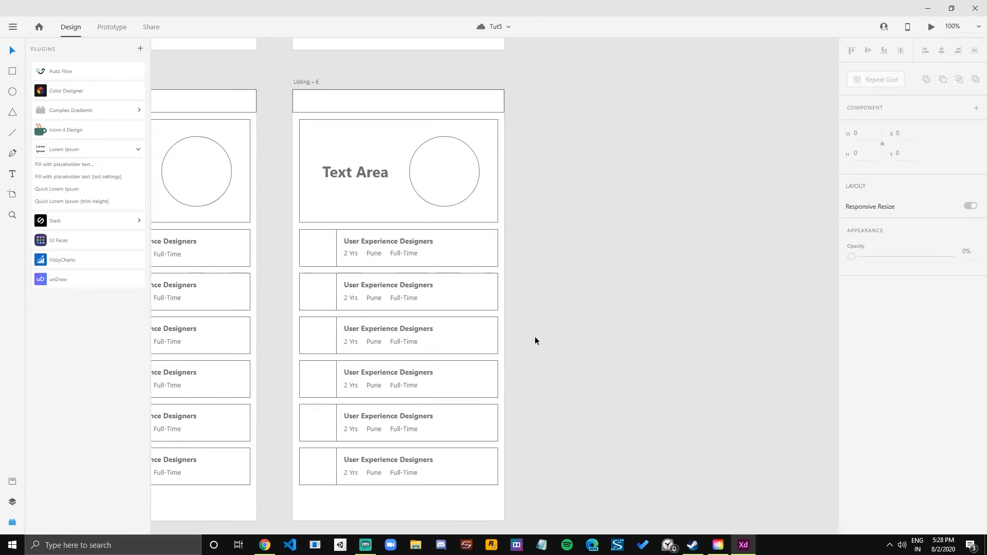
scroll(535, 336, "up", 1)
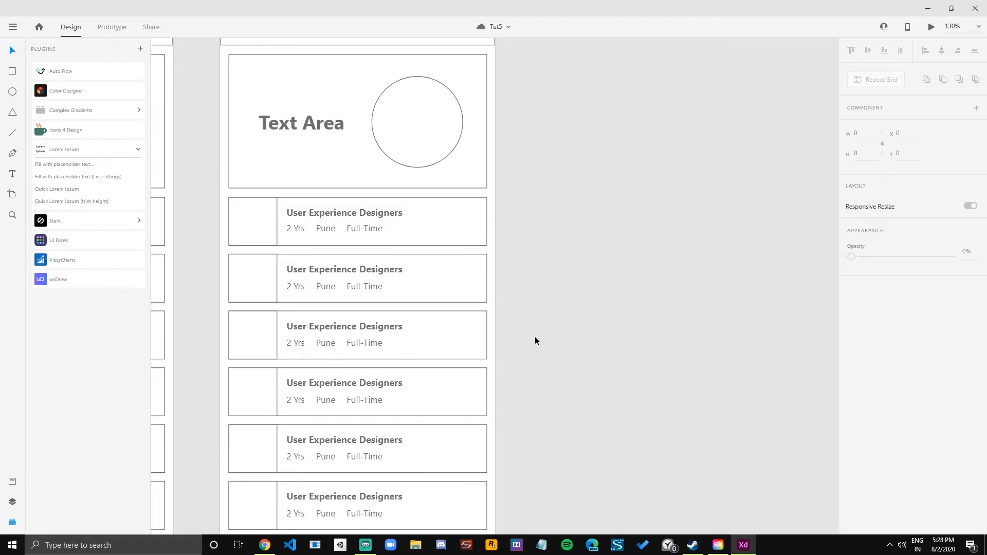
scroll(523, 329, "down", 1)
left_click_drag(548, 311, 505, 284)
scroll(525, 310, "down", 1)
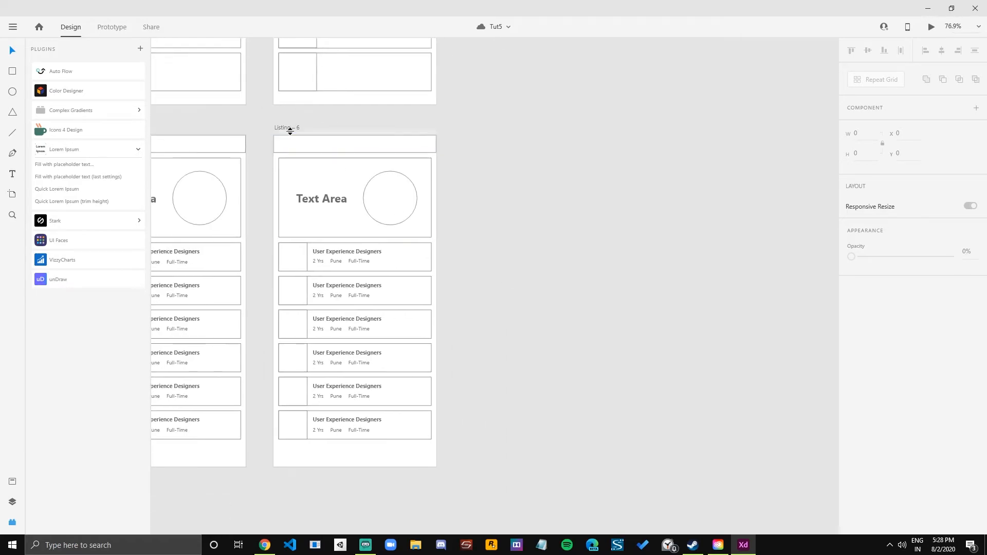
Duplicate the Listing – 6 artboard into the empty space directly beside it.
left_click_drag(284, 128, 471, 144)
scroll(592, 292, "up", 2)
left_click_drag(598, 292, 541, 281)
scroll(571, 200, "up", 1)
scroll(615, 212, "down", 1)
left_click_drag(565, 143, 555, 154)
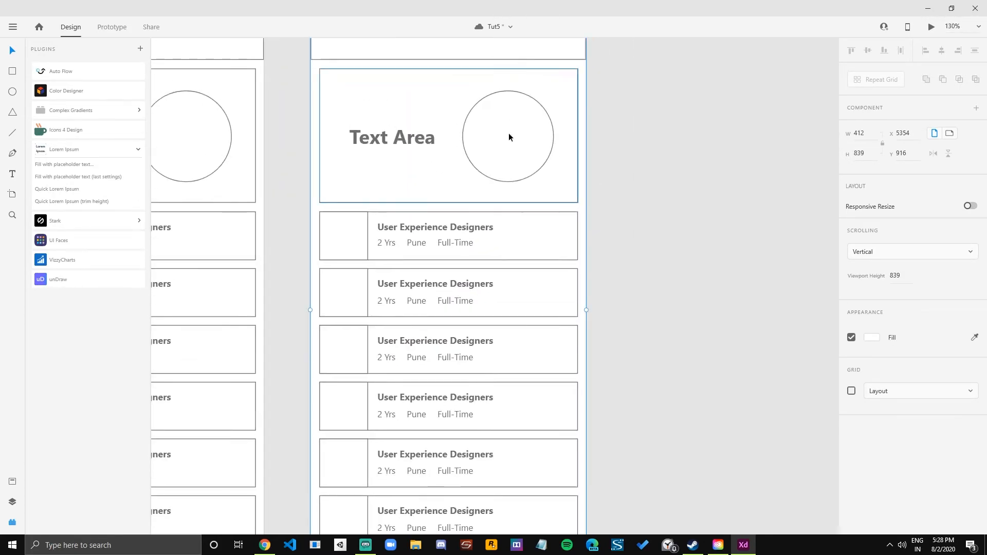
Remove the border from Listing – 7's large banner box and fill it with light grey #F3F3F3.
left_click(425, 98)
scroll(431, 135, "down", 1)
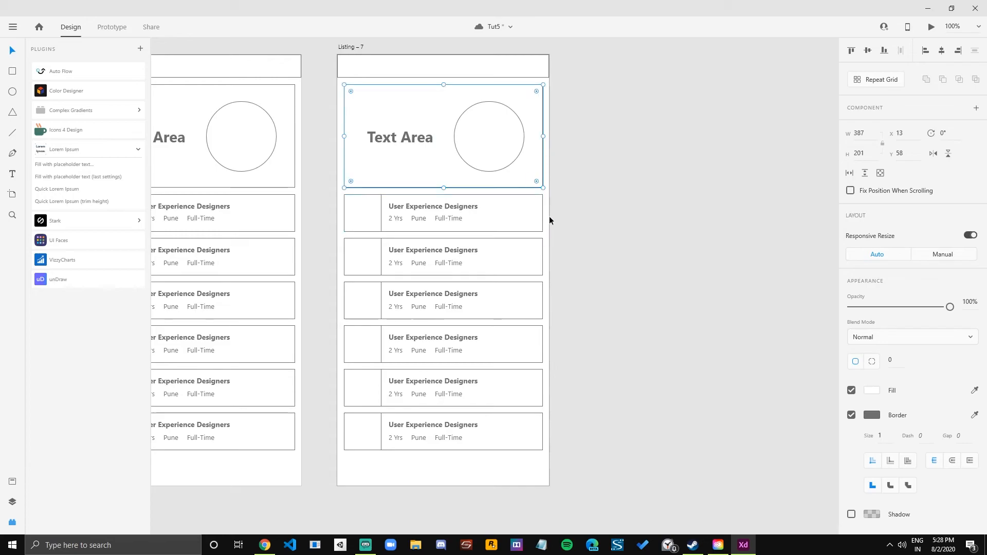
scroll(550, 215, "down", 1)
left_click_drag(406, 216, 425, 207)
left_click_drag(351, 240, 249, 260)
left_click_drag(500, 302, 464, 298)
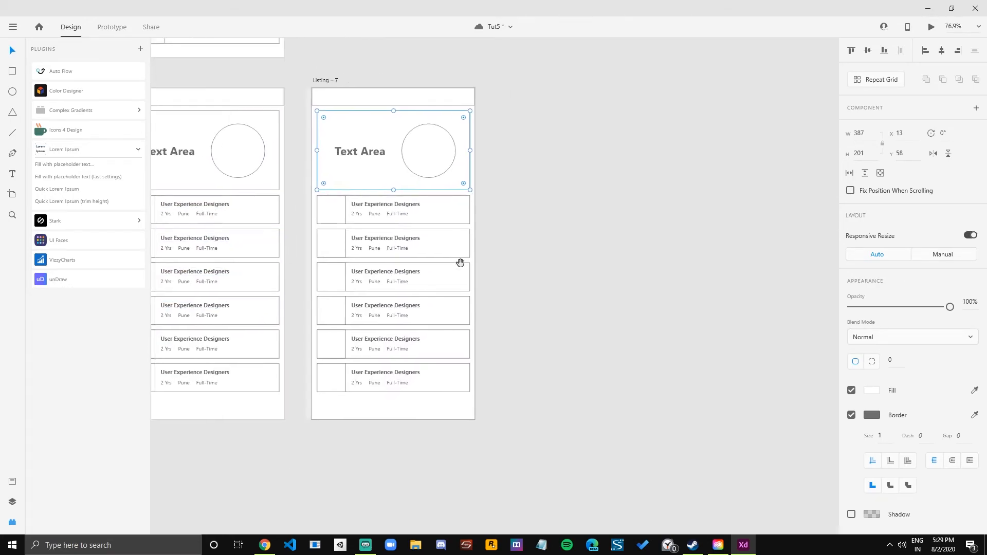
left_click(852, 415)
left_click(872, 391)
left_click(732, 339)
left_click_drag(732, 340, 699, 338)
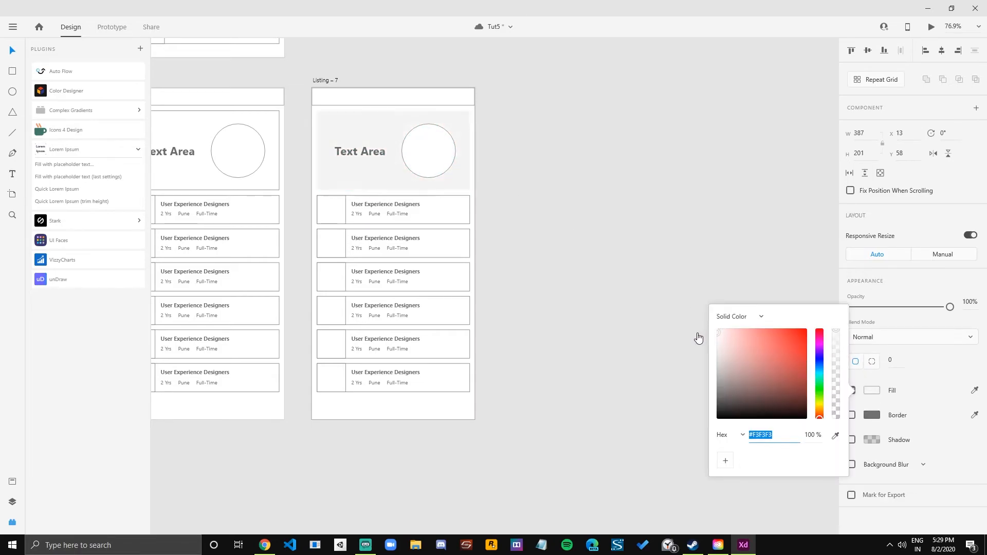
left_click(566, 190)
Try a pale pink fill, #FFE2E2, on the banner box behind "Text Area".
left_click(400, 101)
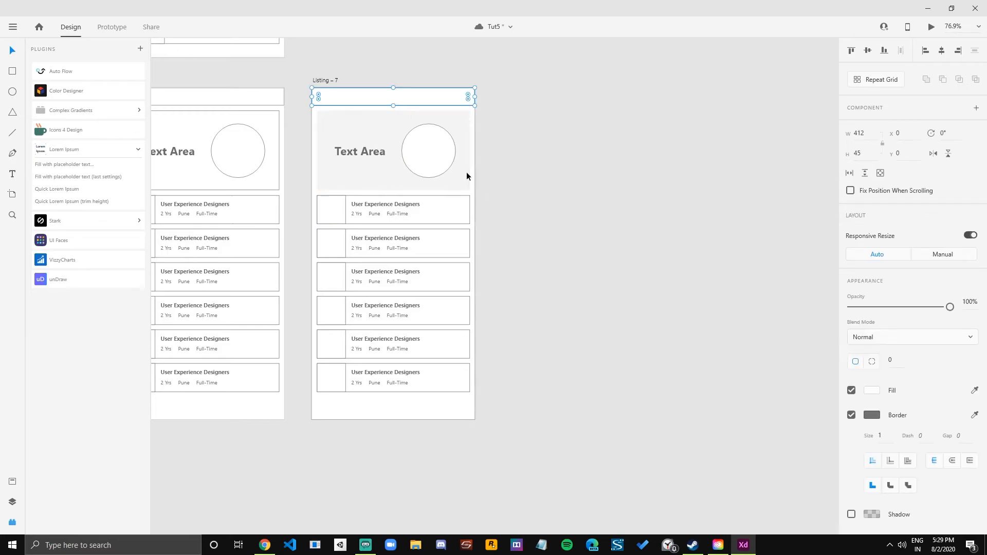
left_click(469, 158)
left_click(872, 394)
left_click(870, 395)
left_click(871, 395)
left_click_drag(723, 357, 727, 322)
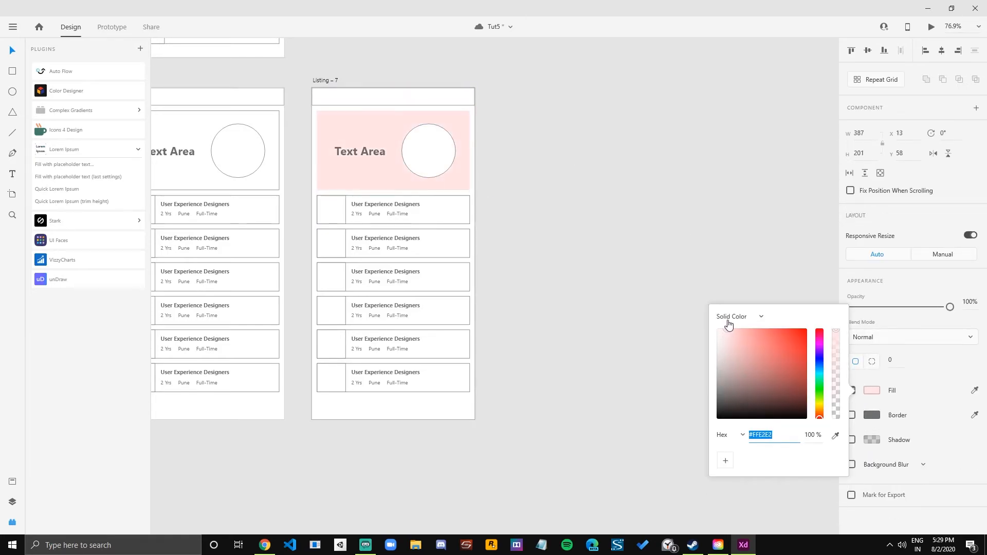
left_click(615, 214)
Fill Listing – 7's header bar with a very pale pink and remove its border.
left_click(416, 96)
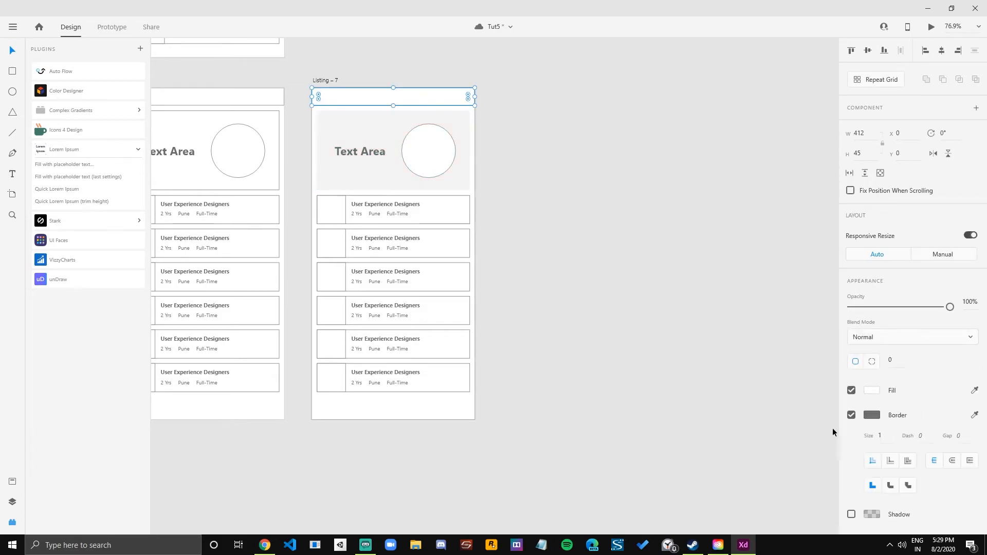
left_click(876, 394)
left_click(725, 333)
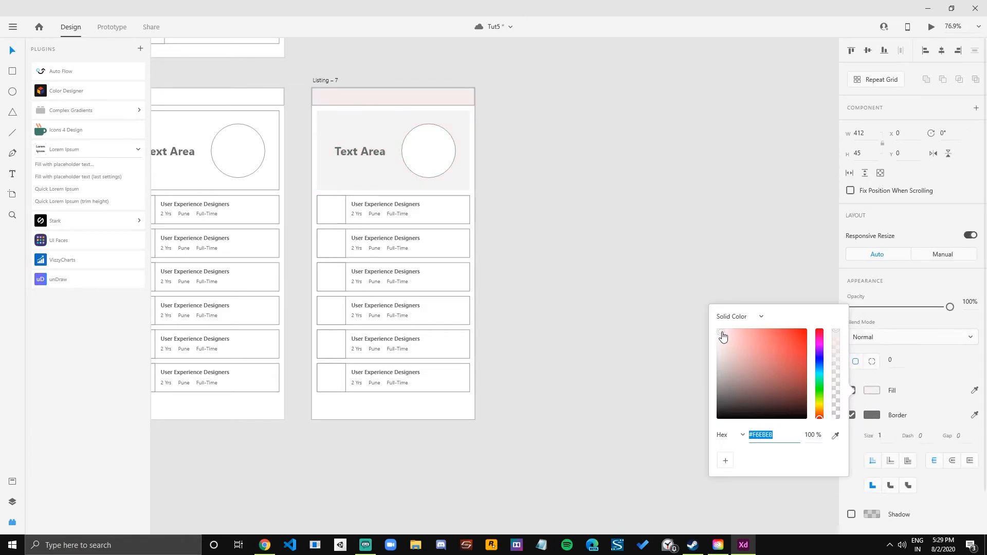
left_click(902, 414)
left_click(852, 415)
left_click(664, 289)
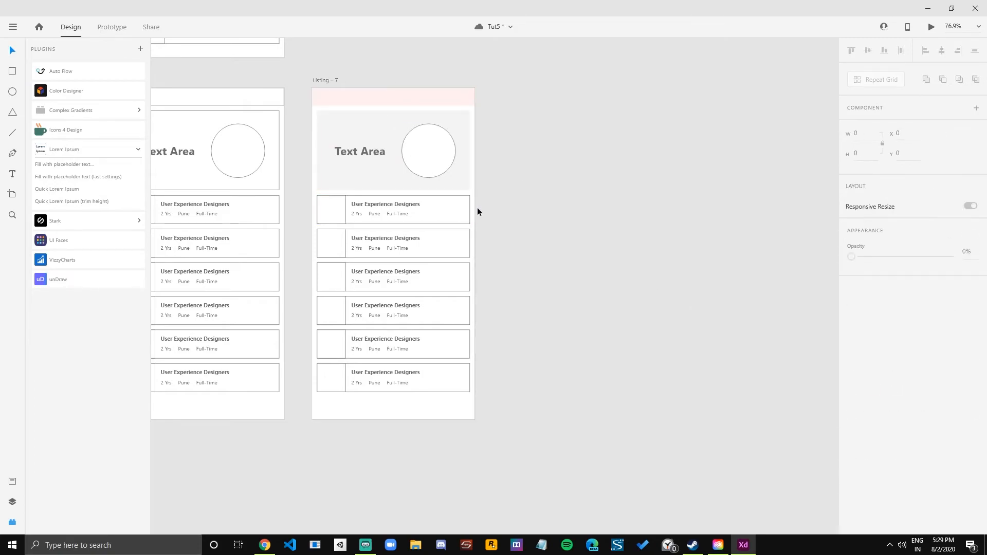
Fill the first job card's square image box with grey #DFDFDF and remove its border.
left_click(462, 215)
left_click(552, 248)
left_click(334, 213)
left_click(872, 390)
left_click_drag(736, 348, 688, 344)
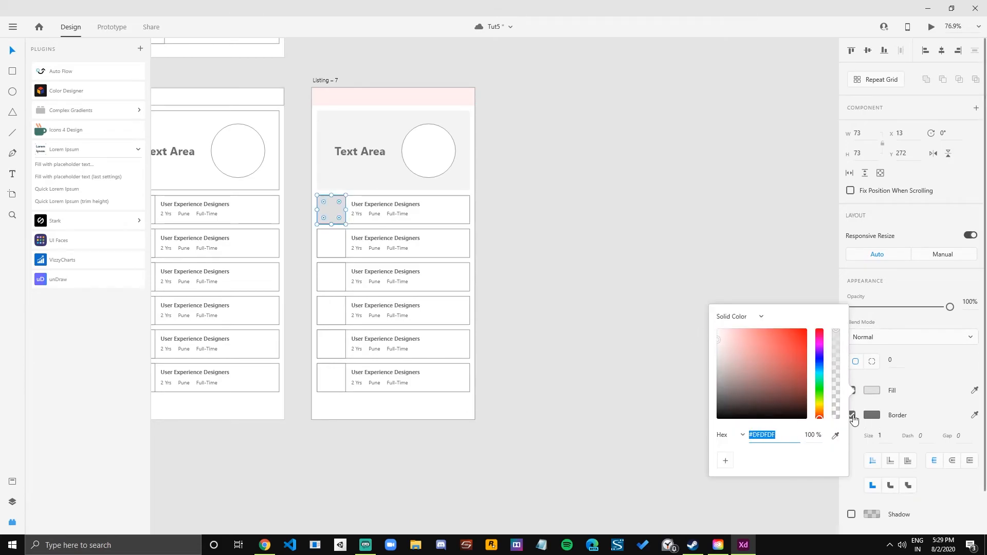
left_click(877, 429)
left_click(487, 247)
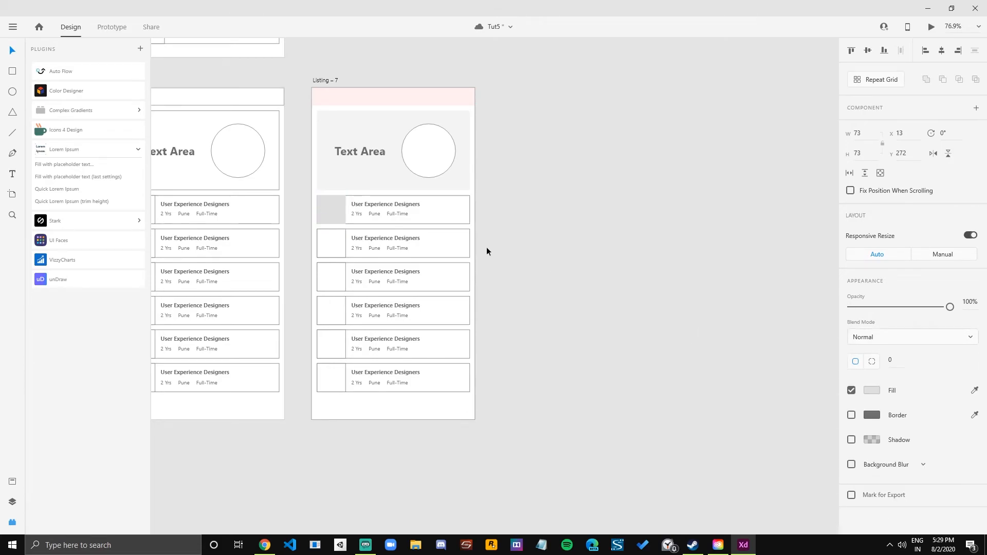
Fill the first job card's background with pale pink #FFF3F3 and remove its border.
left_click(460, 210)
left_click(872, 390)
left_click_drag(720, 357, 722, 312)
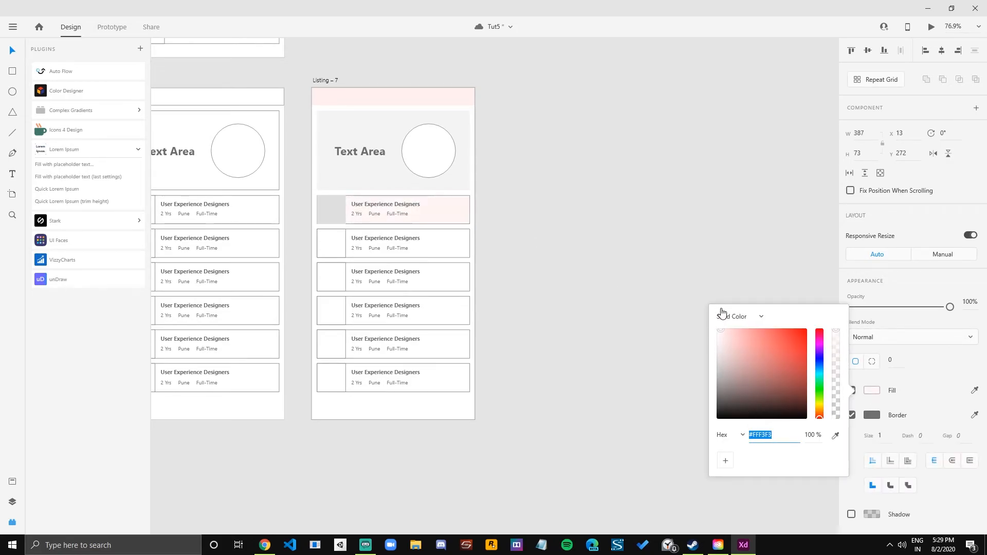
left_click(627, 315)
left_click(455, 215)
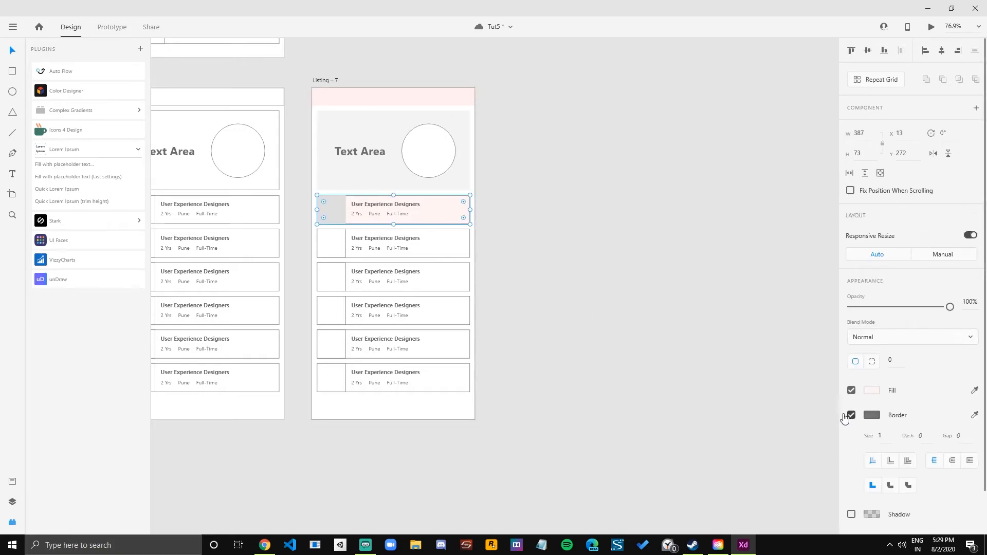
left_click(514, 253)
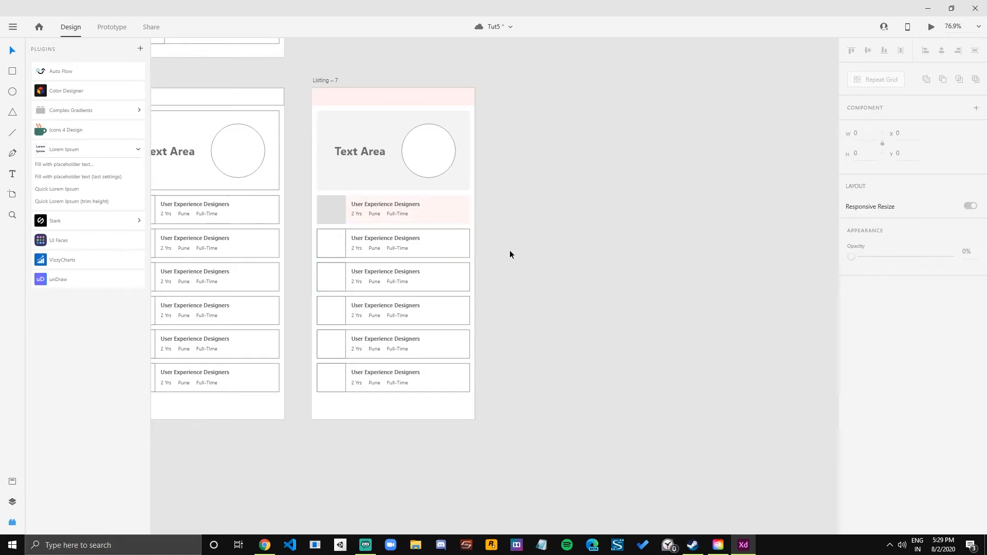
Delete the five unstyled job cards from Listing – 7 and group all elements of the styled first card.
left_click_drag(511, 222, 309, 400)
key("Delete")
left_click(385, 238)
key("Delete")
left_click_drag(534, 203, 344, 253)
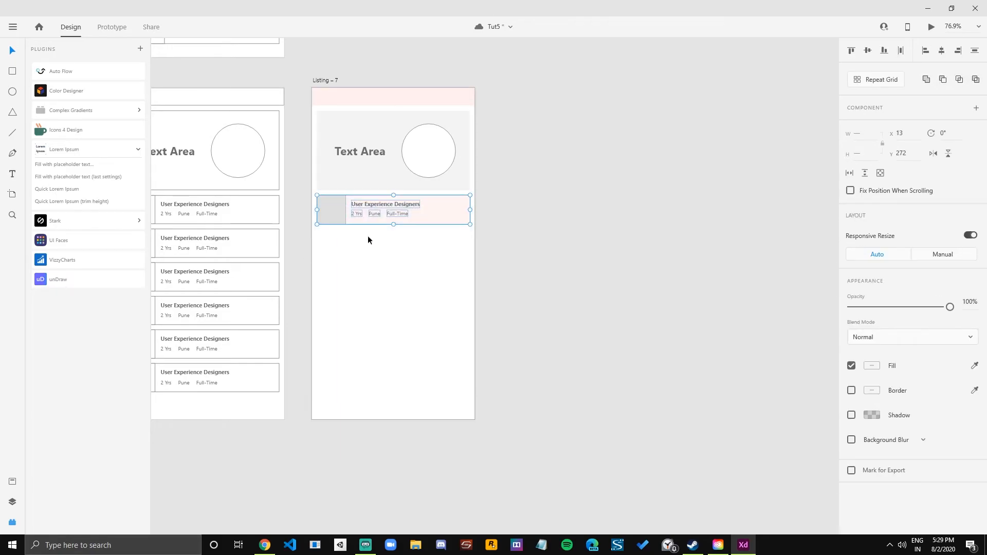
key("ctrl+g")
Try placing a duplicate of the grouped job card just below the original.
left_click_drag(338, 205, 335, 242)
scroll(329, 249, "up", 4)
key("Up")
scroll(318, 305, "down", 4)
left_click_drag(485, 313, 309, 308)
key("Delete")
Turn the grouped job card into a Repeat Grid of six stacked cards with narrow gaps between them.
left_click(359, 262)
left_click(887, 83)
left_click_drag(382, 263, 355, 449)
left_click_drag(372, 414, 376, 397)
left_click(529, 345)
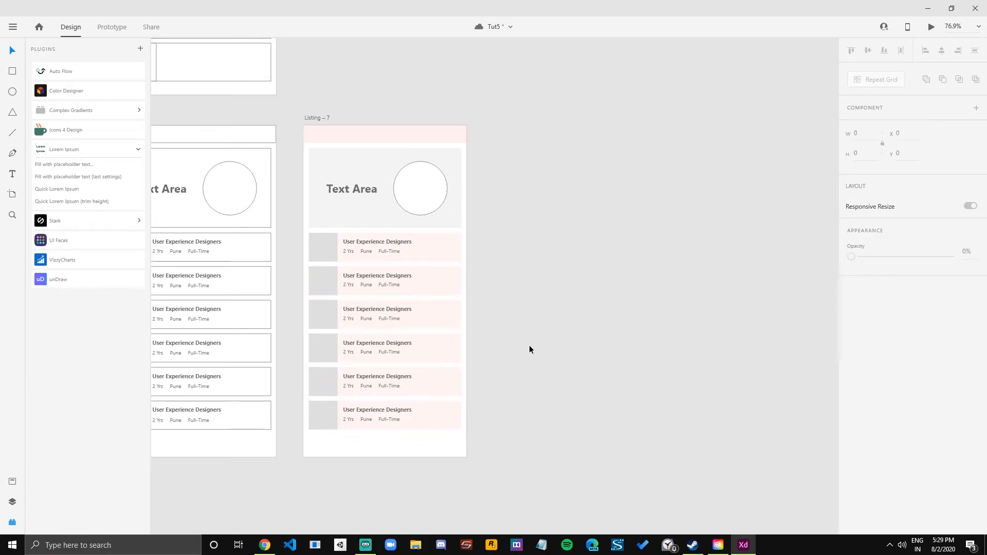
Turn off the white fill of the circle in Listing – 7's banner.
scroll(508, 368, "up", 3)
left_click_drag(496, 362, 639, 412)
scroll(633, 387, "down", 2)
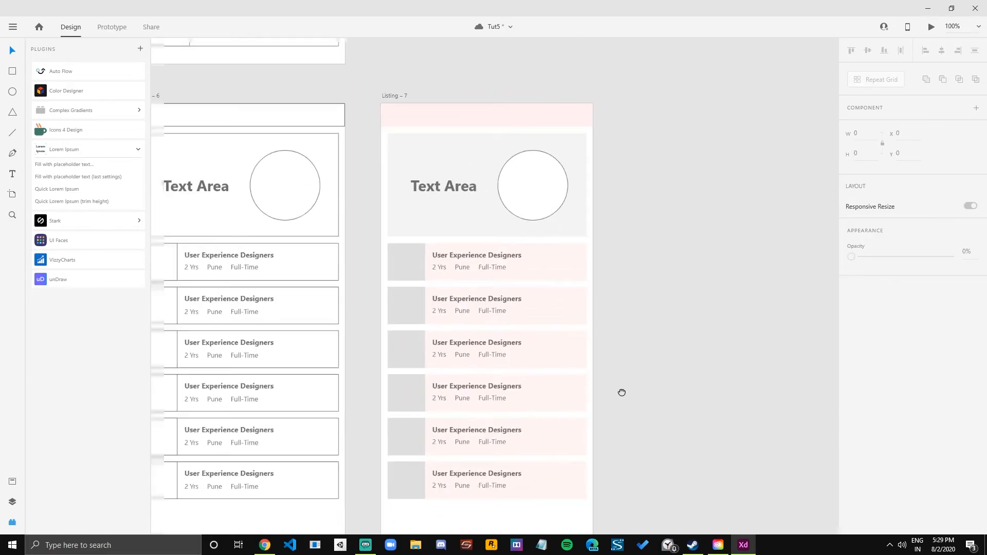
left_click(487, 226)
left_click(858, 367)
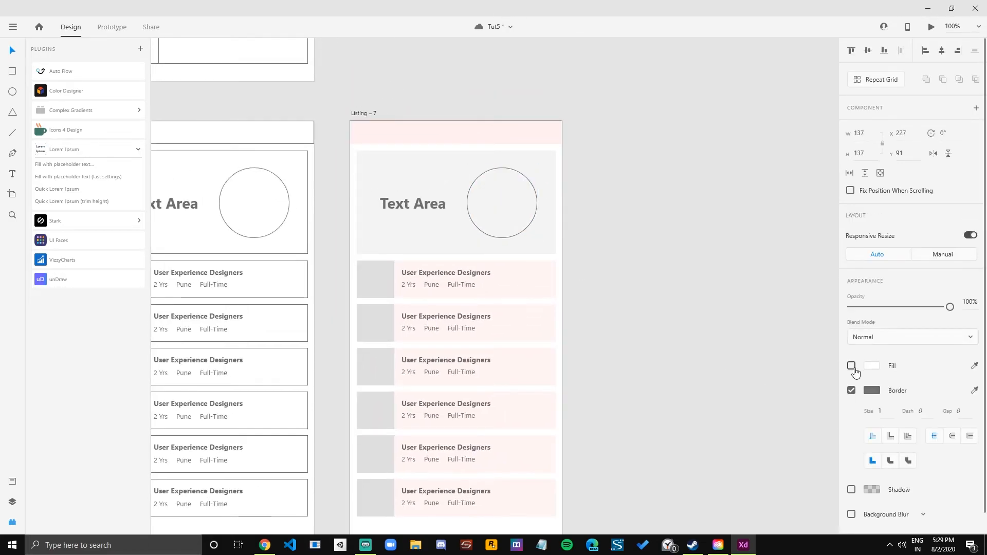
Compare the coloured Listing – 7 with the outlined Listing iterations across the canvas.
scroll(592, 289, "down", 3)
scroll(591, 292, "down", 3)
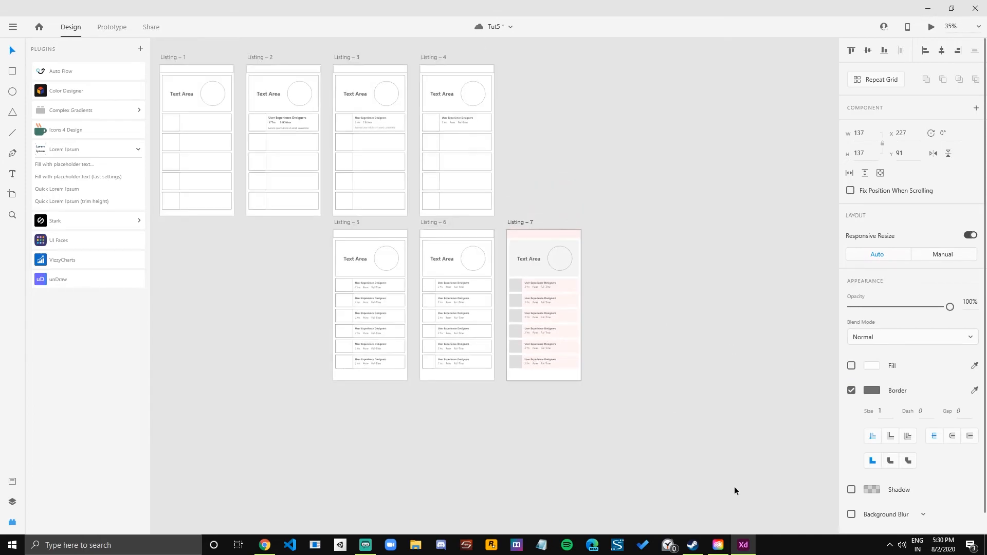
left_click(889, 546)
left_click(889, 549)
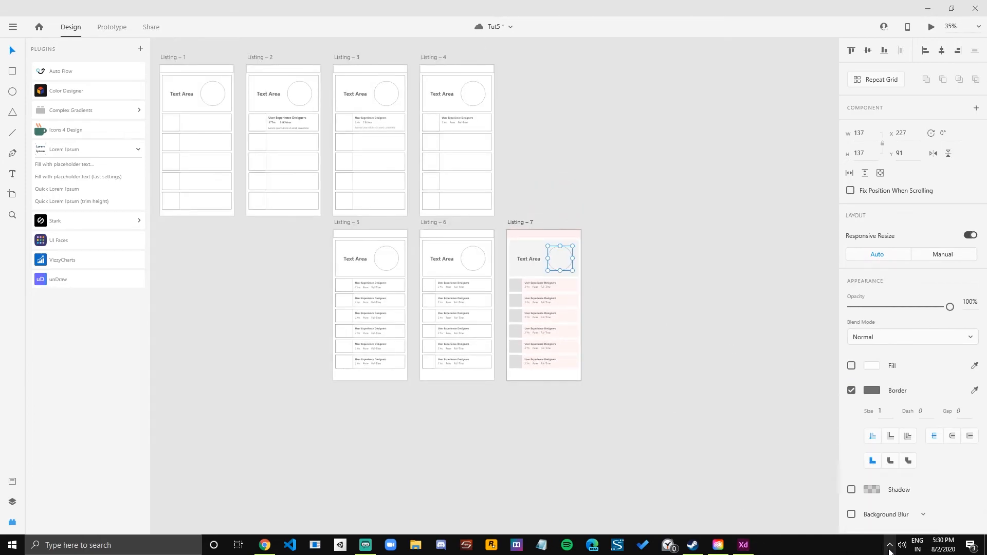
scroll(633, 288, "up", 2)
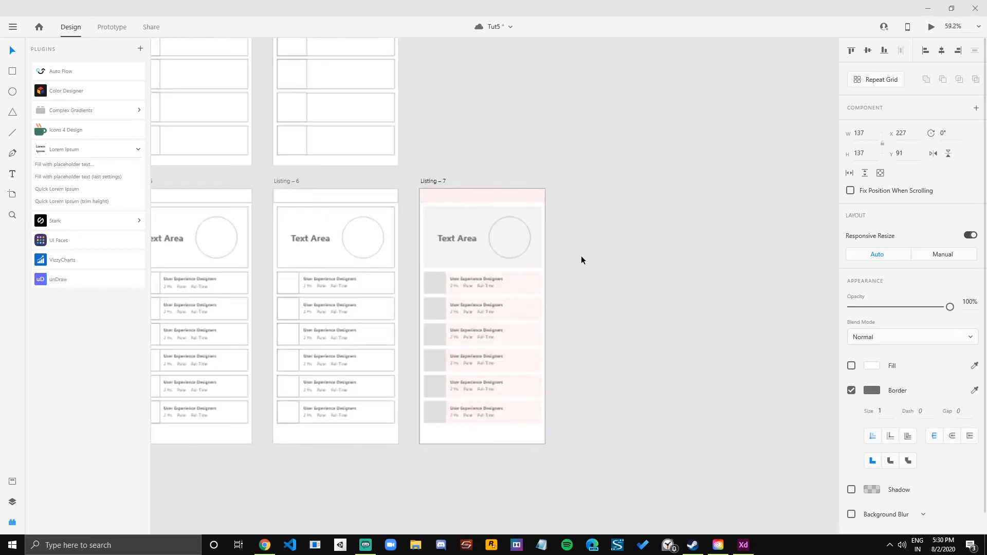
left_click(581, 255)
scroll(581, 255, "down", 1)
left_click_drag(584, 261, 533, 415)
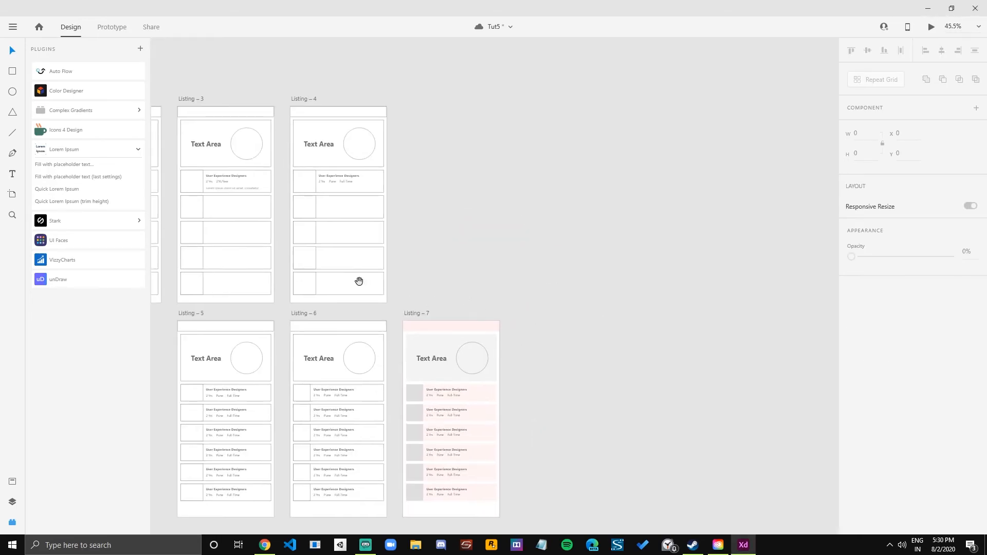
left_click_drag(362, 282, 485, 275)
left_click_drag(370, 351, 553, 352)
left_click_drag(247, 286, 253, 379)
left_click_drag(392, 406, 266, 273)
left_click_drag(452, 365, 336, 255)
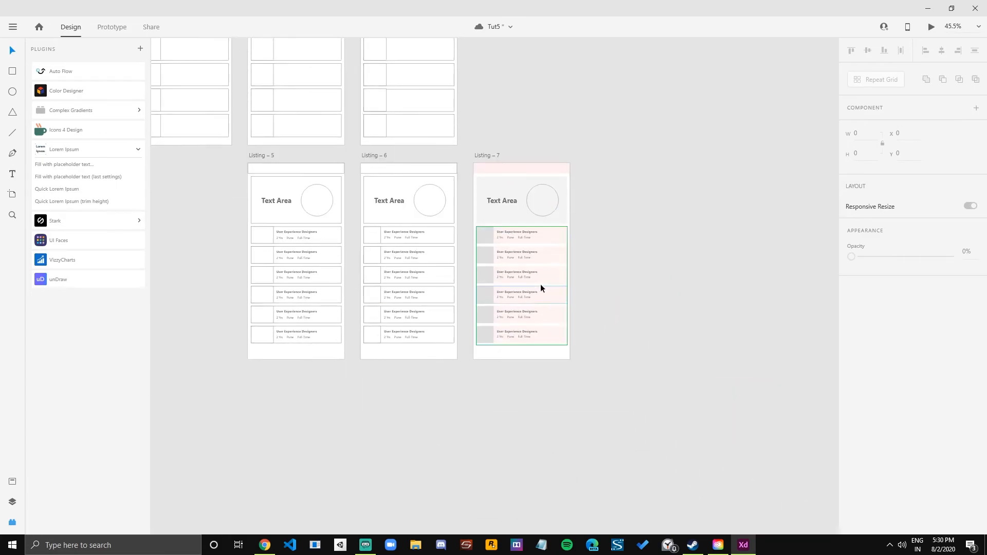
Save the document with the coloured Listing – 7 wireframe.
scroll(591, 281, "up", 4)
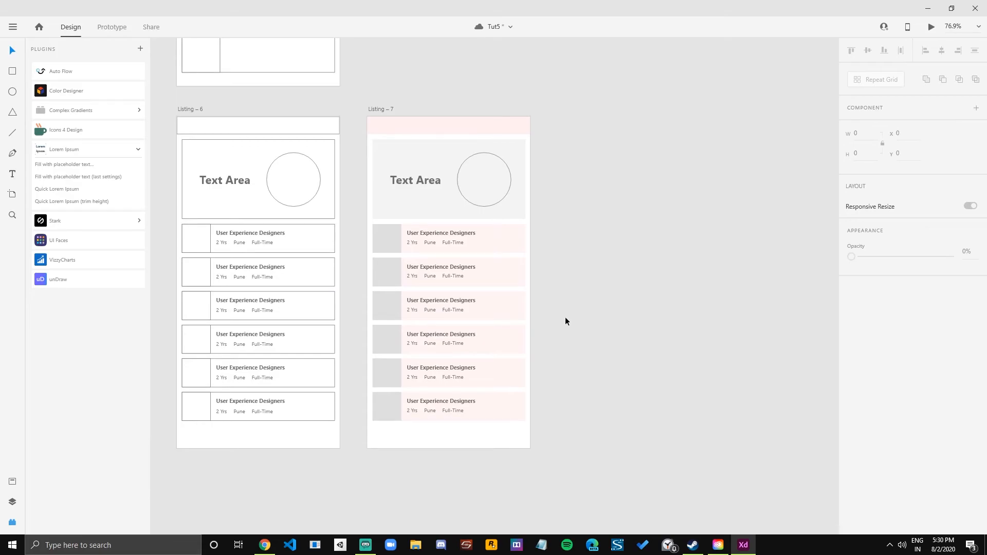
key("ctrl+s")
scroll(597, 311, "down", 6)
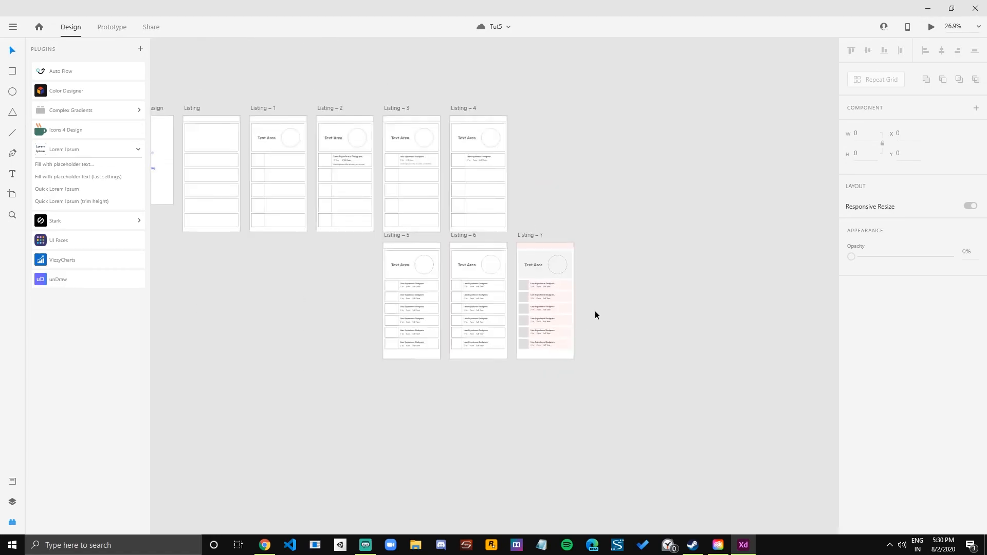
Fill the circle in Listing – 7's banner with pale pink #FFDCDC and remove its border.
scroll(617, 280, "up", 8)
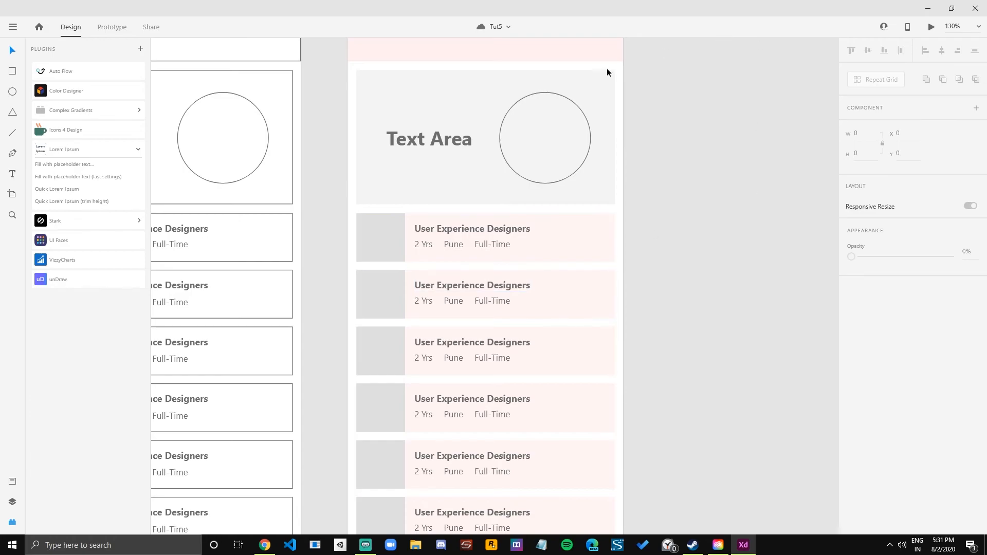
left_click(555, 102)
key("Escape")
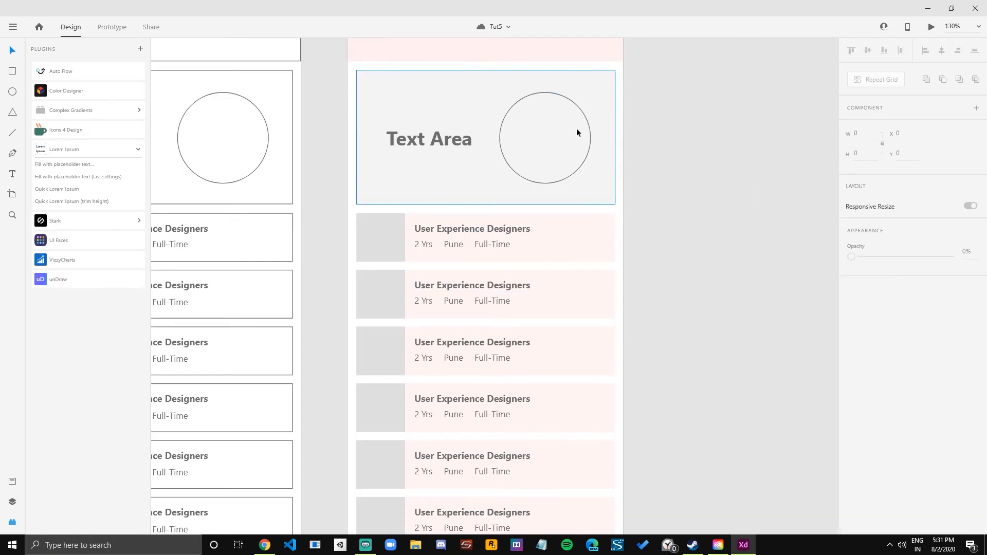
double_click(565, 177)
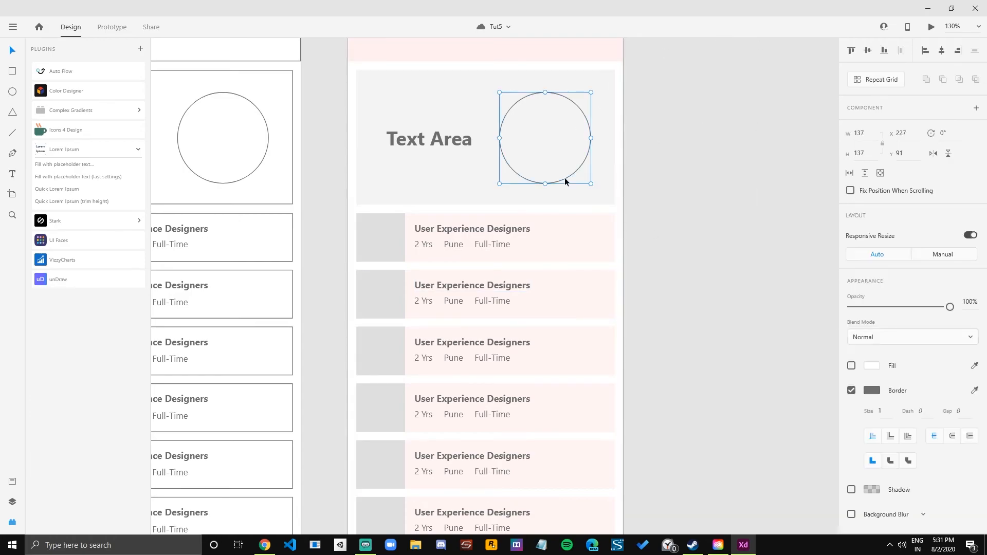
left_click(852, 366)
left_click(872, 367)
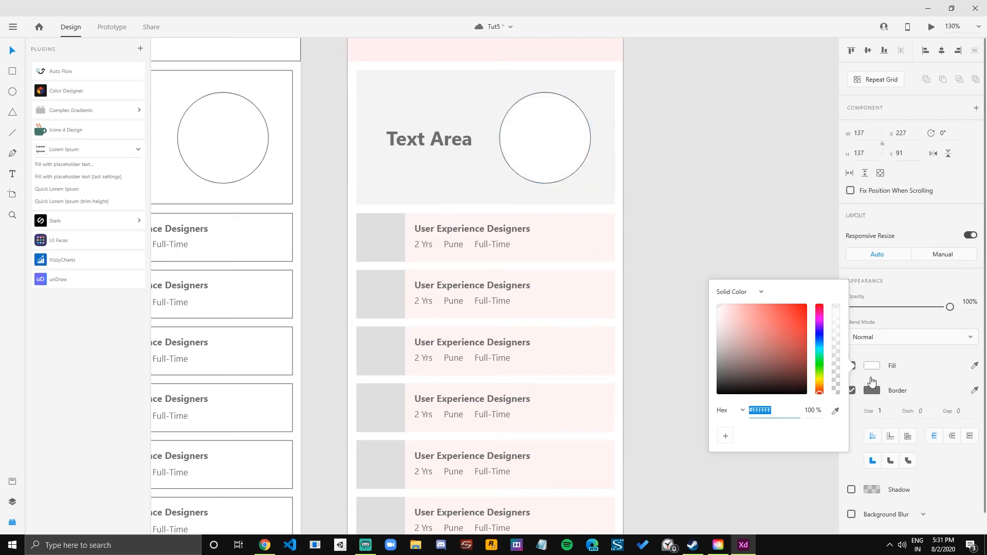
left_click(729, 310)
left_click_drag(729, 309, 729, 305)
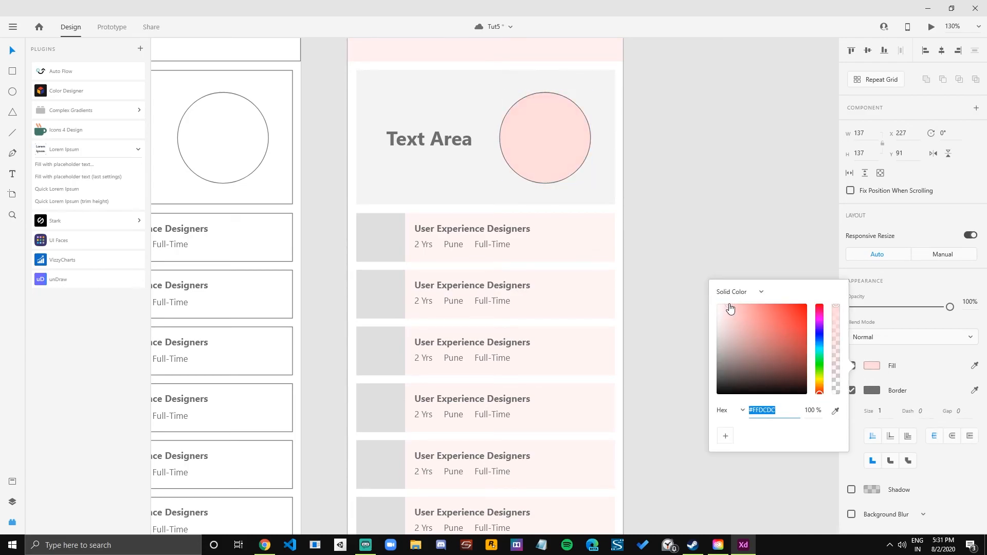
left_click(697, 227)
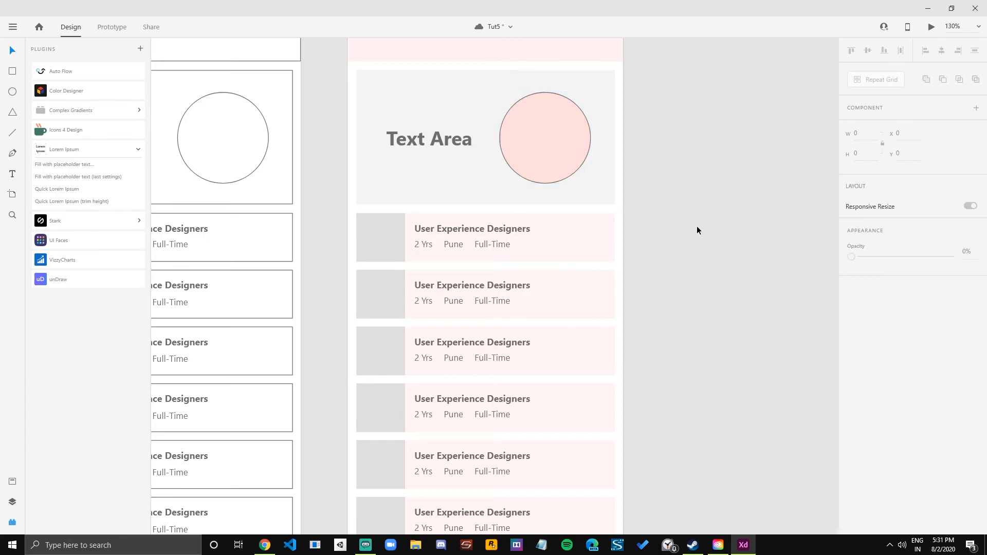
left_click(558, 133)
left_click(852, 392)
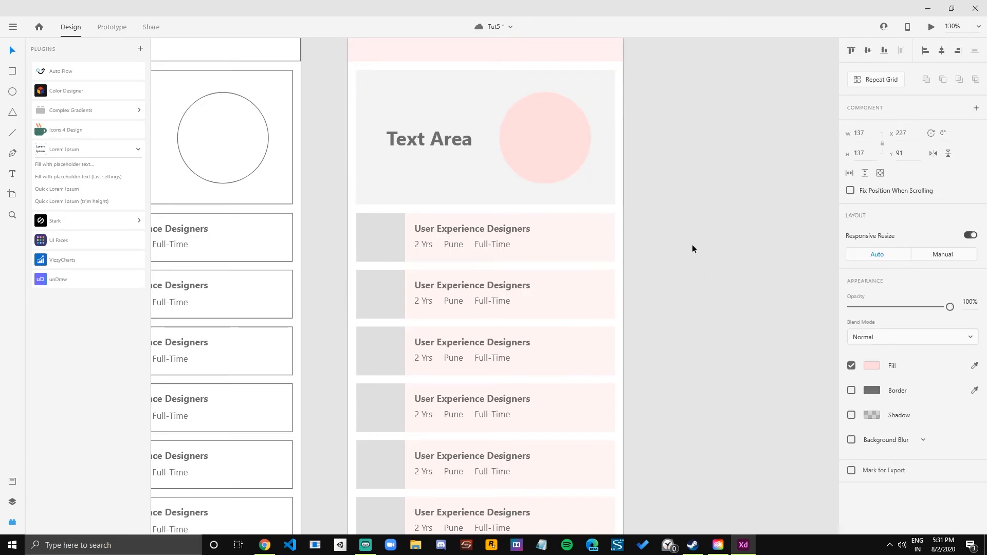
Duplicate the Listing – 7 artboard and place the copy directly below Listing – 5.
left_click_drag(651, 216, 622, 298)
left_click(419, 130)
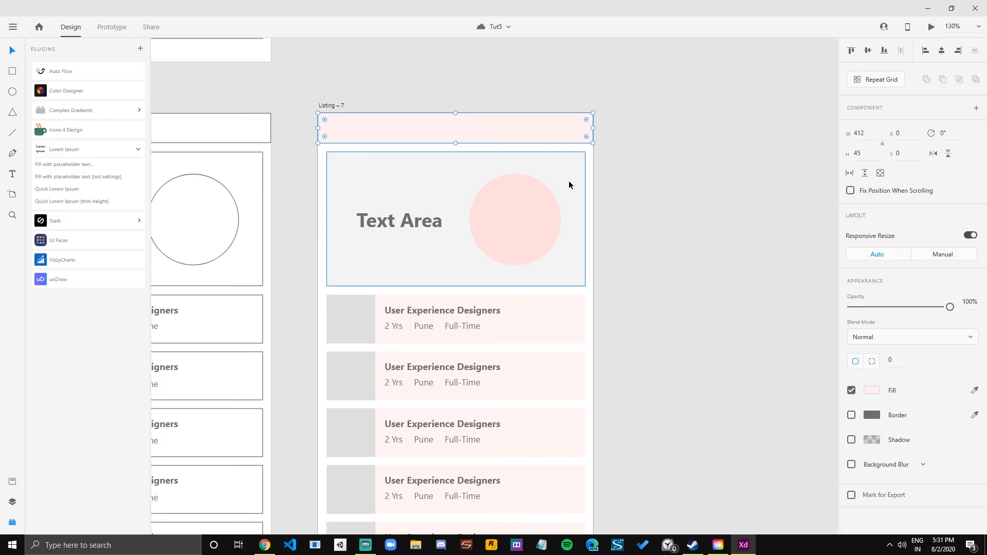
scroll(594, 308, "down", 8)
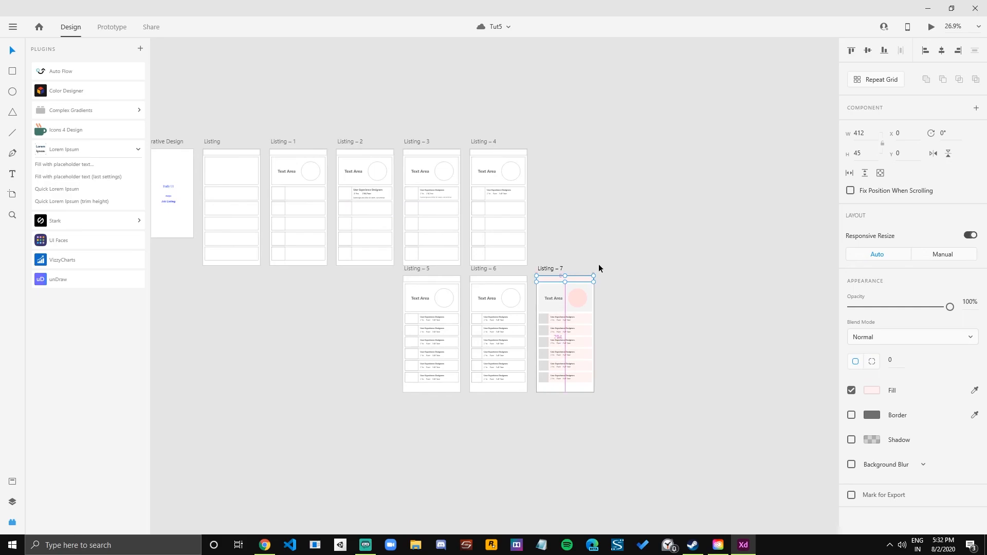
scroll(599, 263, "up", 1)
scroll(692, 319, "down", 3)
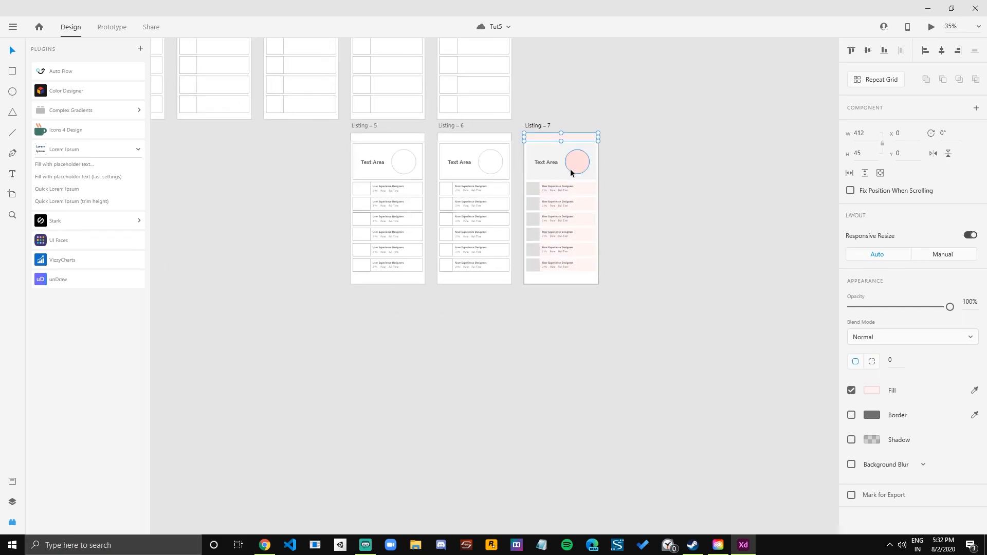
left_click_drag(541, 128, 366, 289)
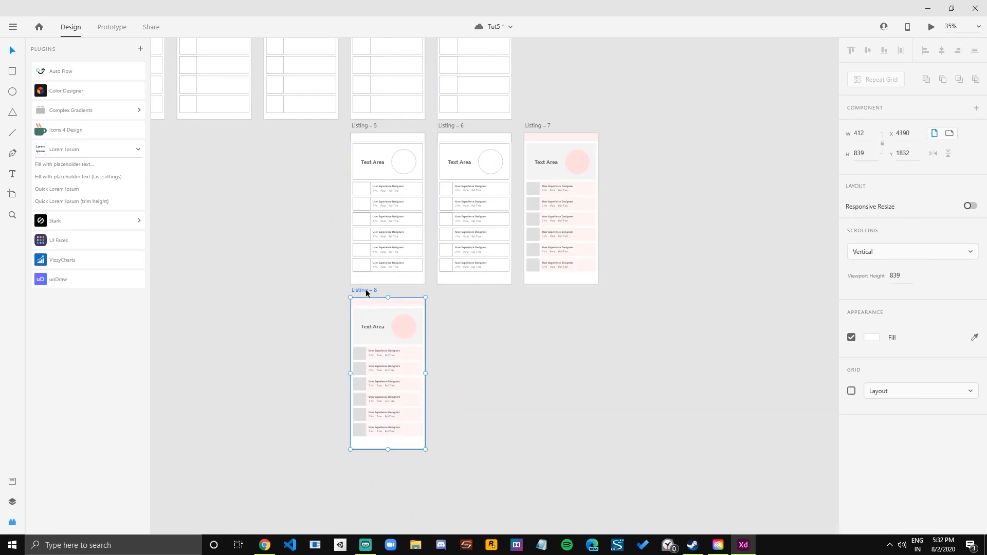
Ungroup the Repeat Grid of job cards in Listing – 8.
scroll(476, 376, "up", 3)
left_click_drag(473, 381, 627, 243)
scroll(529, 310, "up", 1)
left_click(513, 187)
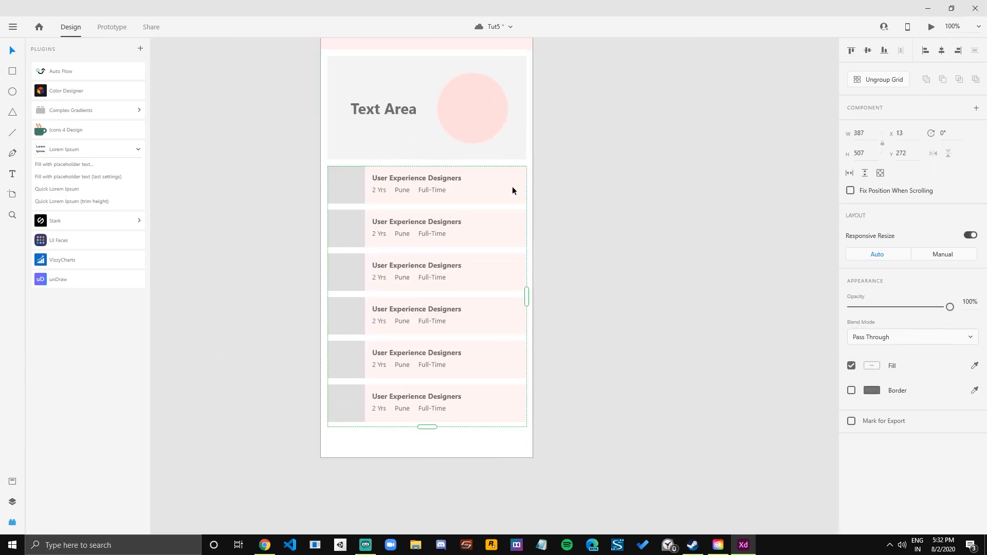
key("ctrl+shift+g")
left_click(637, 263)
left_click(510, 192)
left_click(502, 233)
left_click(508, 192)
left_click_drag(526, 185, 466, 182)
key("ctrl+z")
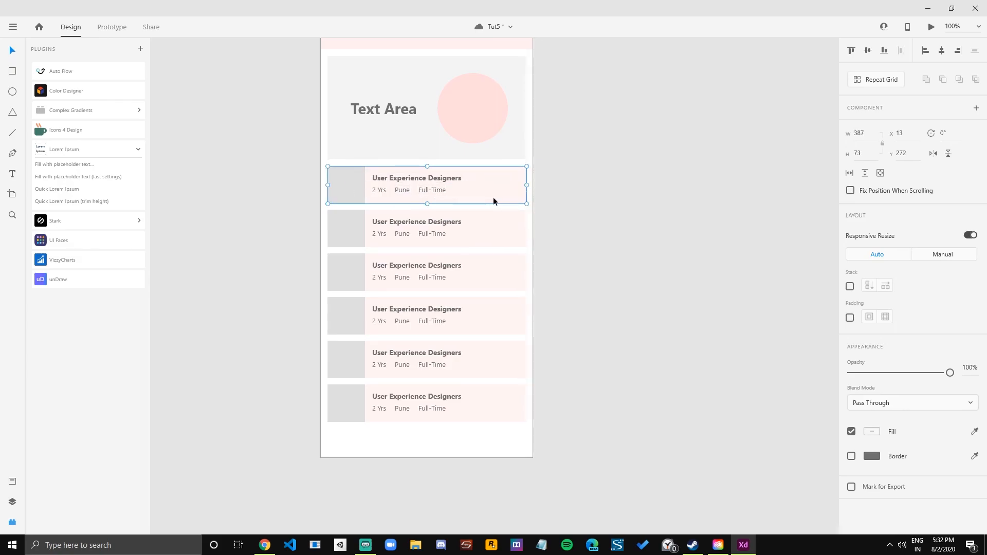
Ungroup the first job card in Listing – 8 and delete its grey image placeholder.
key("ctrl+shift+g")
left_click(588, 190)
left_click(340, 176)
left_click(596, 192)
Shift the first card's text to its left edge and narrow its pink background to about 220 px.
left_click_drag(567, 176, 360, 205)
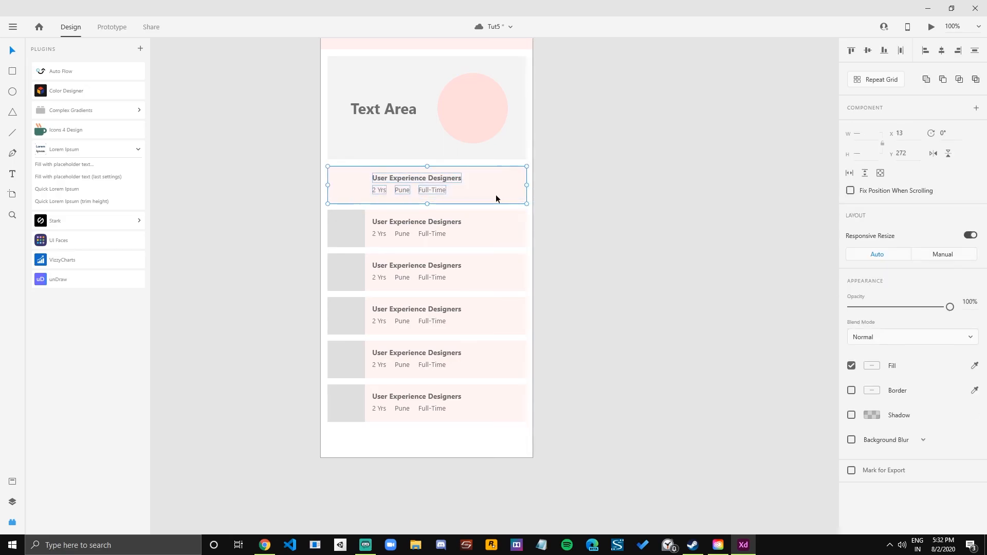
left_click(408, 175)
left_click_drag(408, 175, 371, 178)
left_click(515, 187)
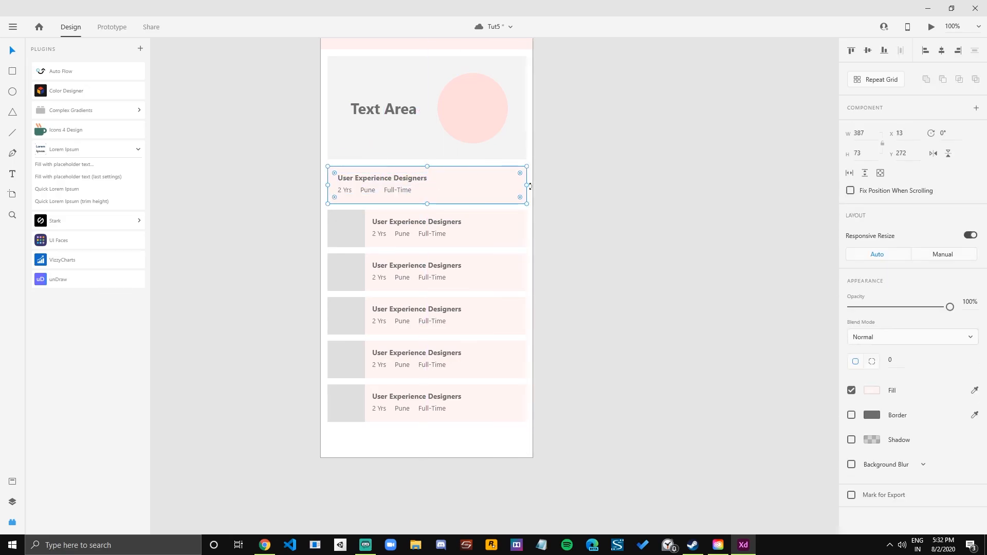
left_click_drag(528, 185, 440, 185)
Delete the five full-width job cards below the narrowed card in Listing – 8.
left_click_drag(609, 233, 357, 441)
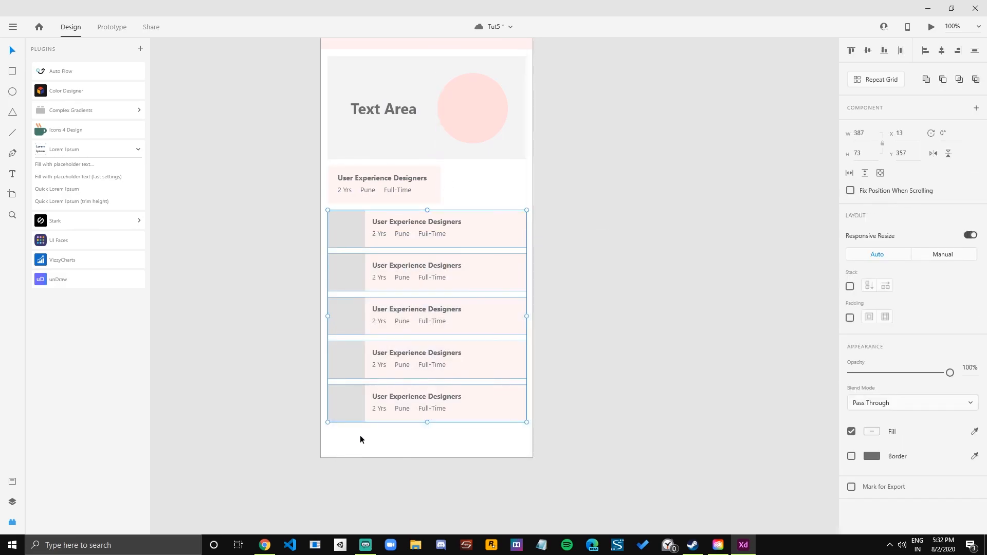
key("Delete")
left_click(422, 192)
left_click_drag(361, 180, 474, 181)
key("ctrl+z")
Duplicate the narrowed card with its text beside the original so the copy runs off the artboard's right edge.
left_click_drag(297, 258, 441, 163)
left_click_drag(352, 188, 467, 186)
left_click(480, 242)
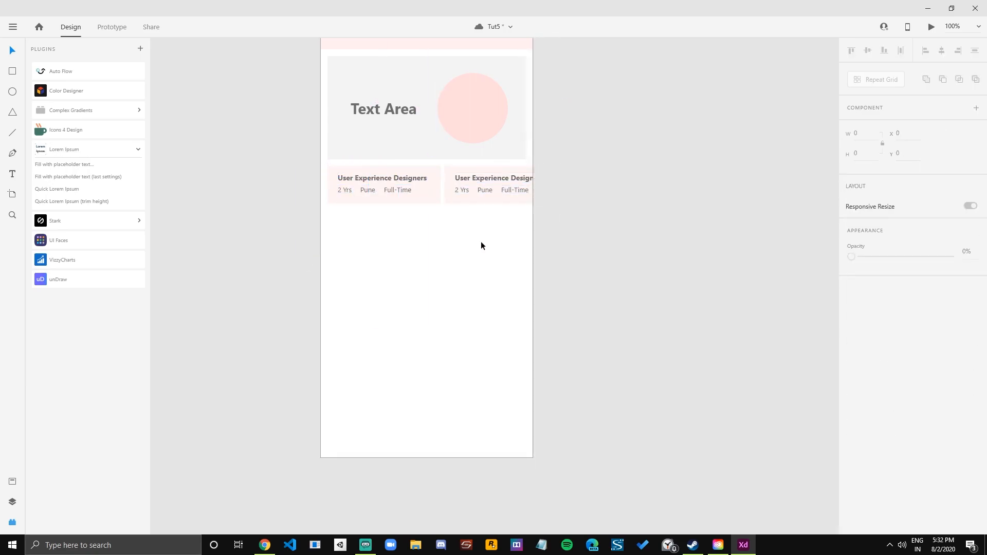
Ungroup the Repeat Grid of job cards in Listing – 7.
scroll(580, 239, "down", 3)
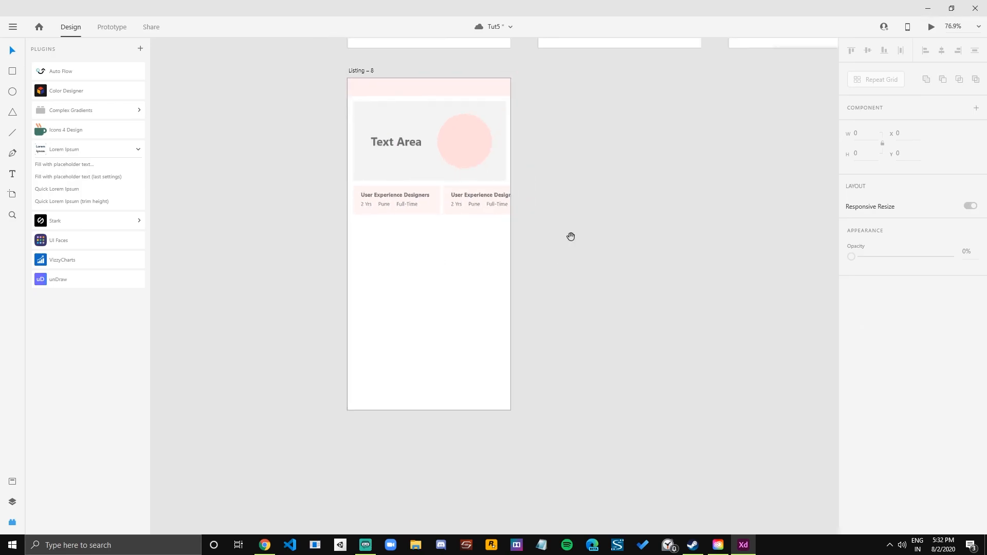
scroll(437, 295, "up", 2)
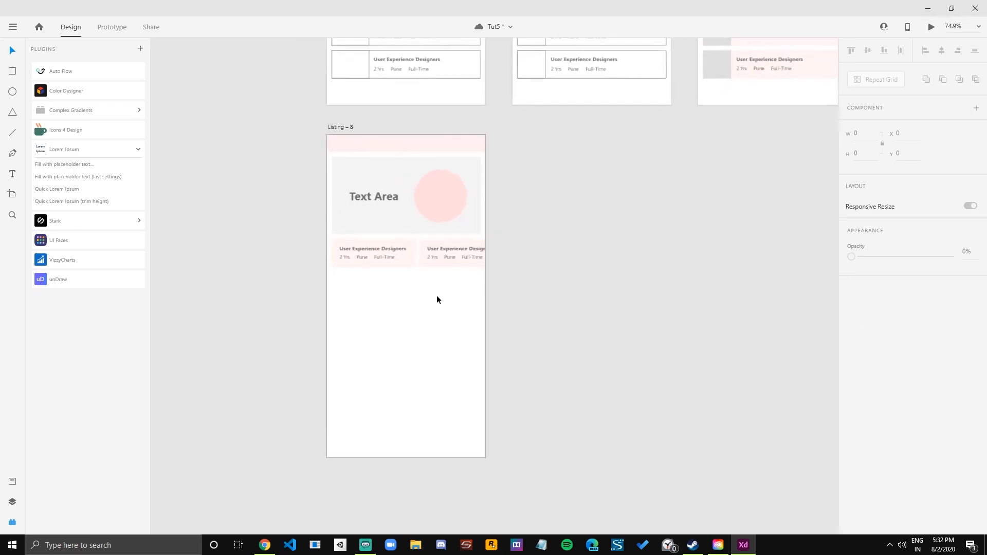
scroll(567, 211, "up", 2)
scroll(567, 212, "down", 3)
mouse_move(606, 196)
left_mouse_down()
mouse_move(521, 298)
mouse_move(435, 352)
left_mouse_up()
mouse_move(512, 307)
left_mouse_down()
mouse_move(618, 226)
mouse_move(674, 202)
left_mouse_up()
key("ctrl+shift+g")
left_click(637, 272)
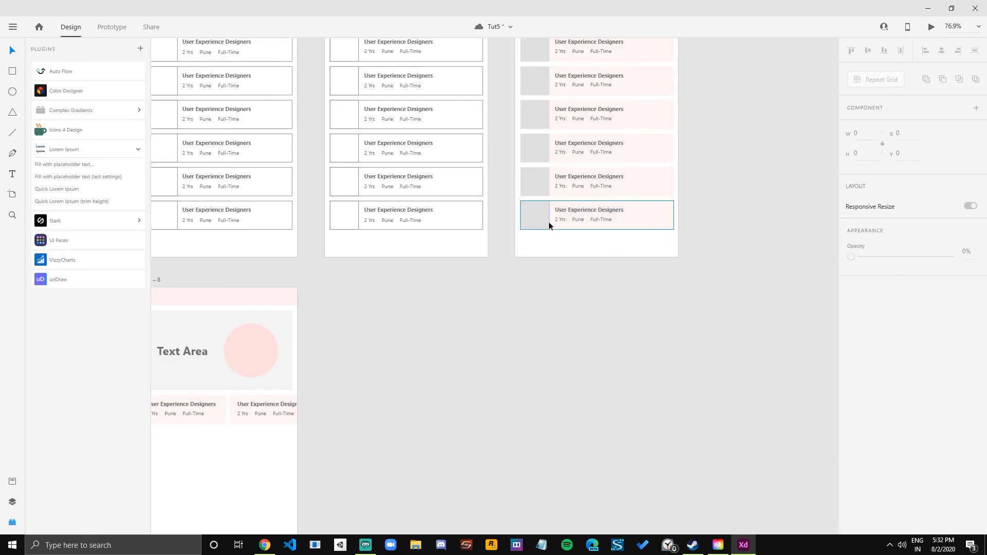
Copy the last job card of Listing – 7 into Listing – 8 and place it just below the two compact cards.
left_click(549, 225)
left_click(527, 282)
left_click_drag(581, 215, 575, 230)
key("ctrl+z")
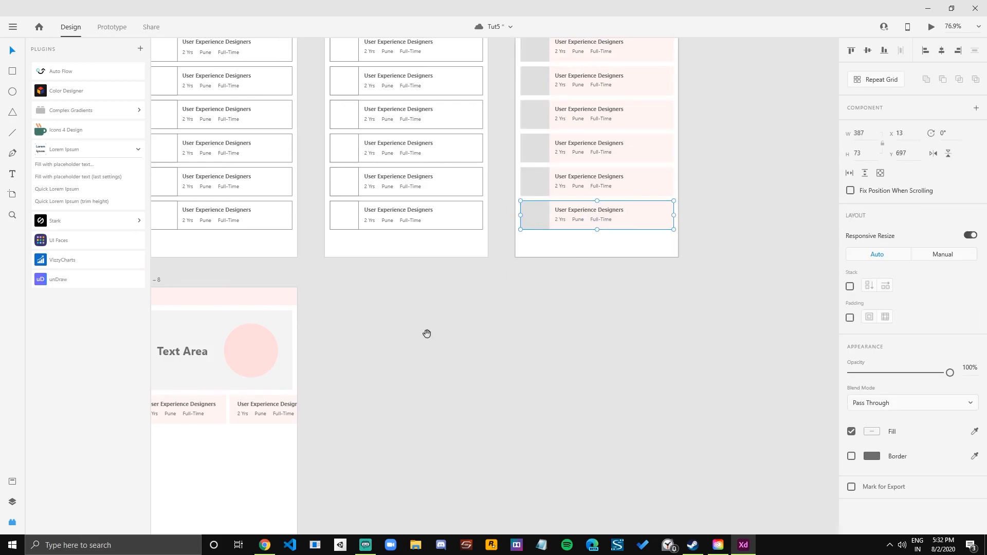
left_click_drag(434, 332, 588, 177)
scroll(316, 270, "up", 1)
left_click_drag(332, 328, 344, 293)
key("ctrl+v")
left_click_drag(438, 271, 350, 246)
Nudge the second compact card with its text to the right, to X 246, widening the gap between the compact cards.
left_click(470, 220)
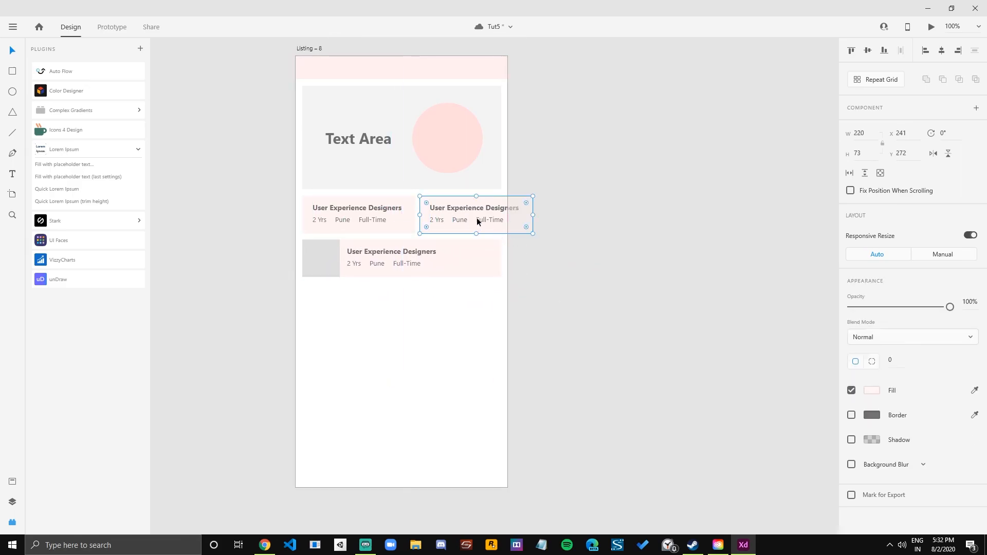
double_click(484, 208)
left_click_drag(568, 197, 430, 226)
key("Right")
key("Right")
key("Right")
key("Right")
key("Right")
key("Right")
key("Left")
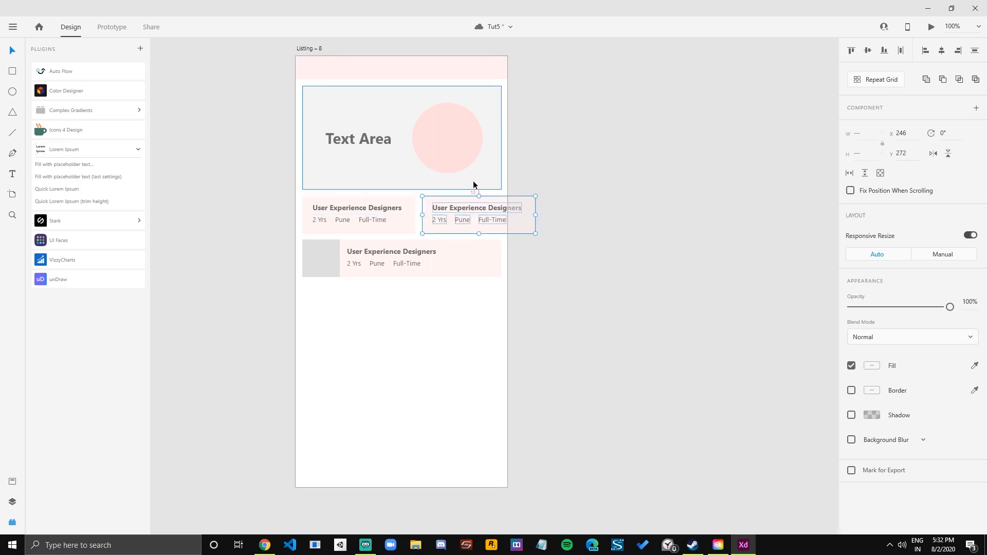
left_click_drag(573, 264, 288, 292)
left_click_drag(404, 261, 424, 310)
left_click_drag(280, 220, 430, 321)
key("ctrl+z")
left_click(554, 253)
Save the document with the new Listing – 8 layout.
scroll(554, 253, "down", 2)
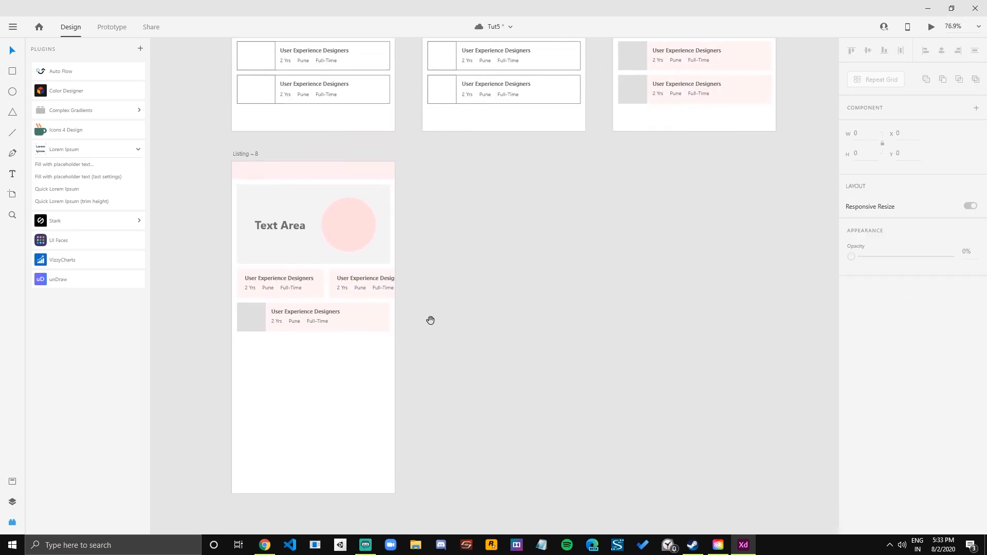
scroll(430, 323, "down", 3)
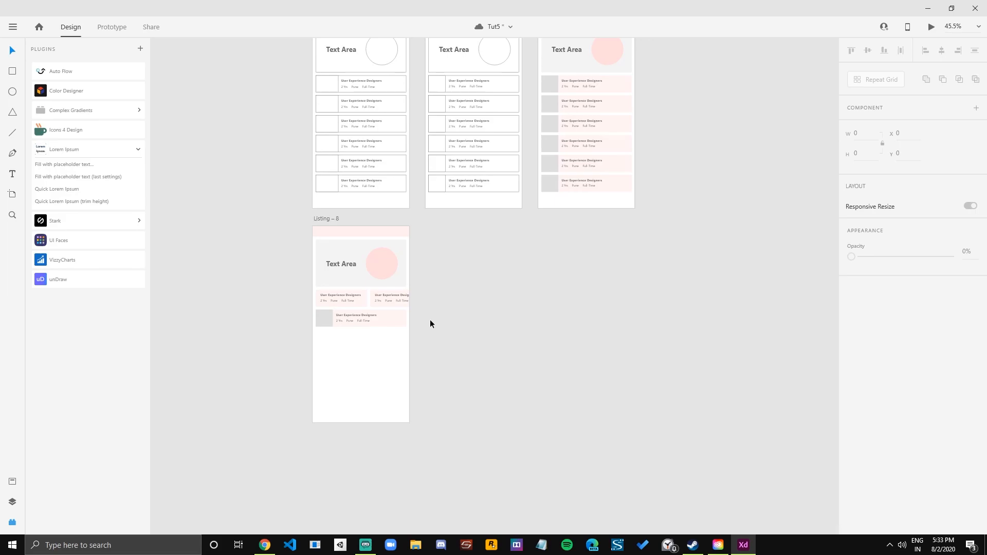
key("ctrl+s")
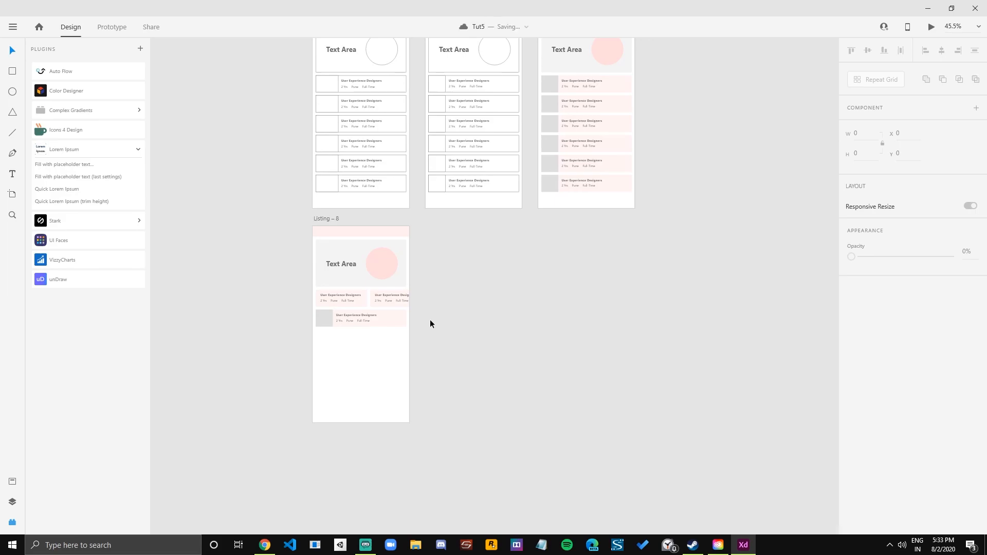